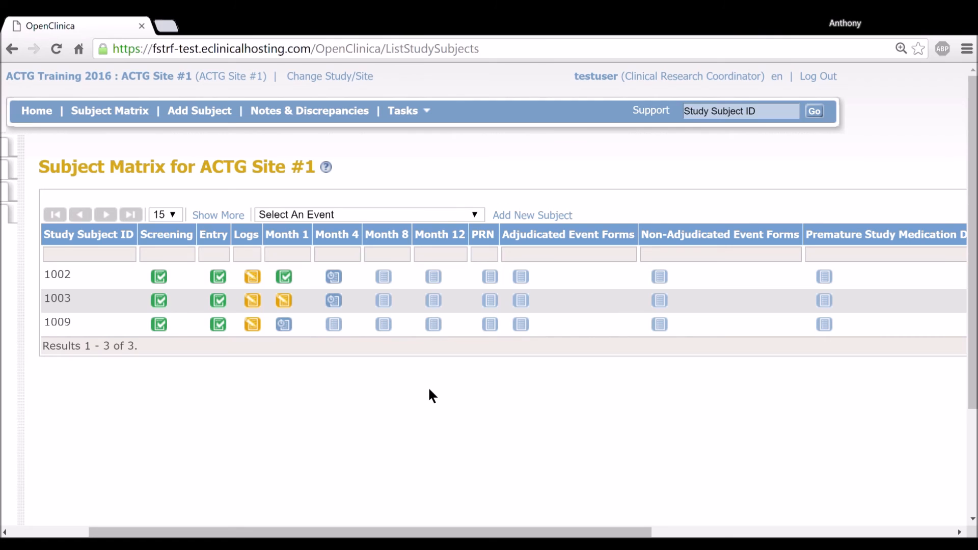
Step: Open the LBW0139 Routine Lab Results form for data entry in the last listed subject's Month 1 event
left_click(291, 329)
left_click(361, 390)
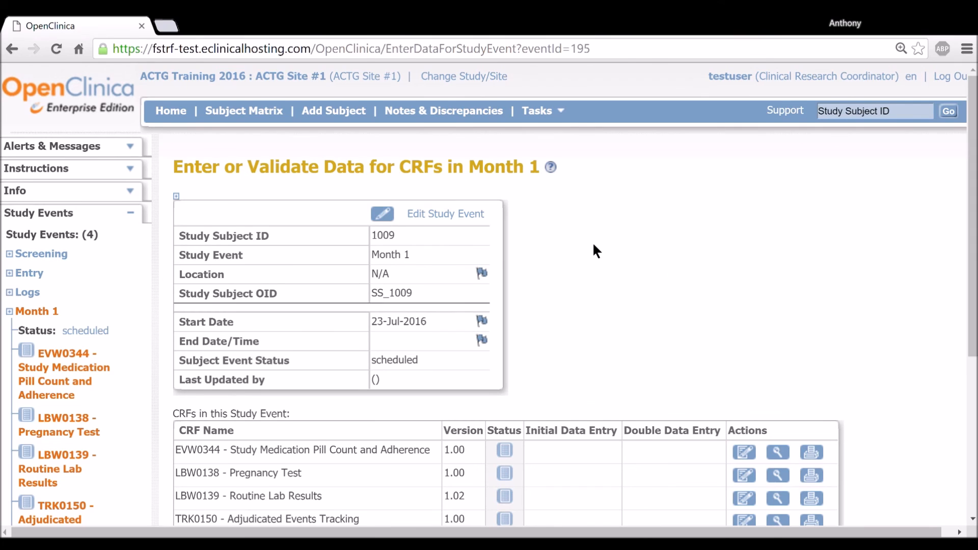
scroll(596, 250, "down", 5)
scroll(581, 438, "right", 1)
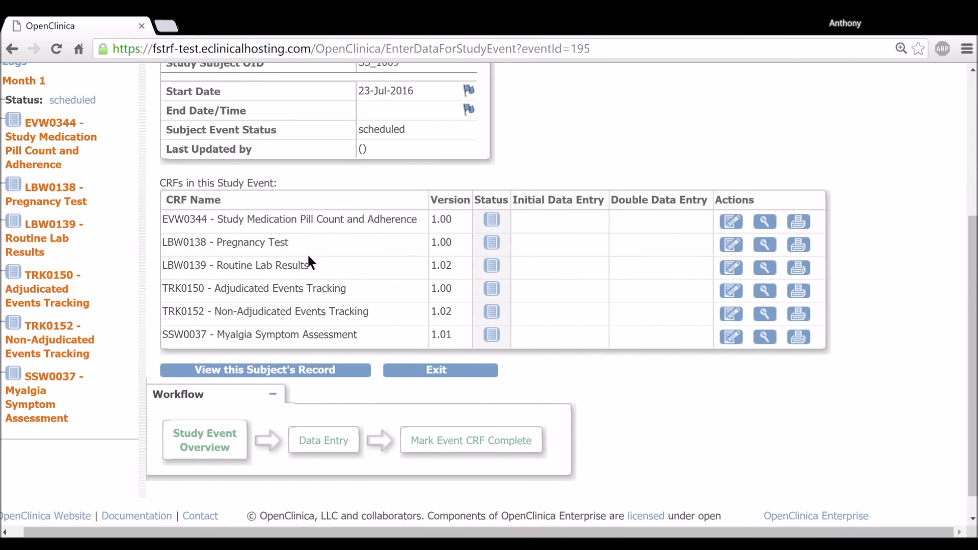
left_click(738, 271)
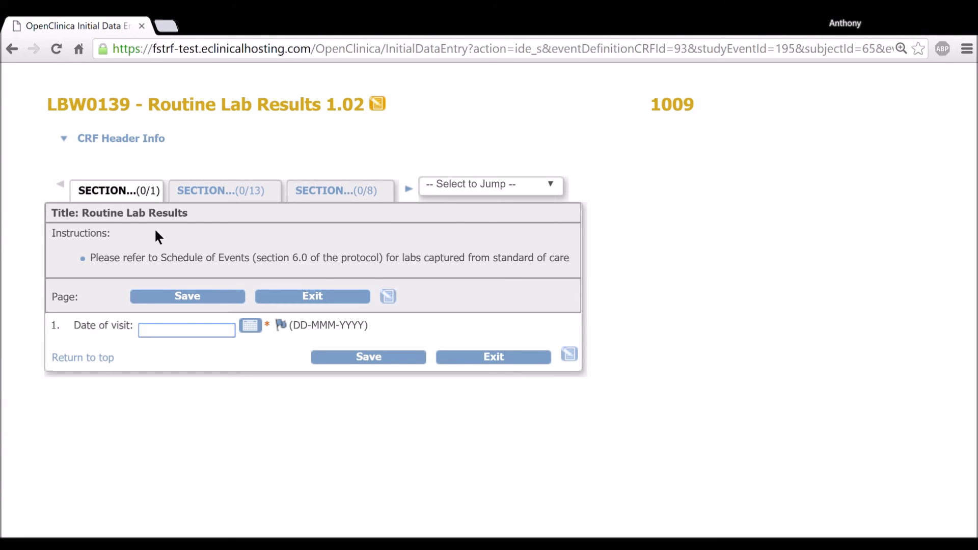
Step: Set the date of visit to 23-Jun-2016 and save the first section of the form
left_click(250, 325)
left_click(390, 456)
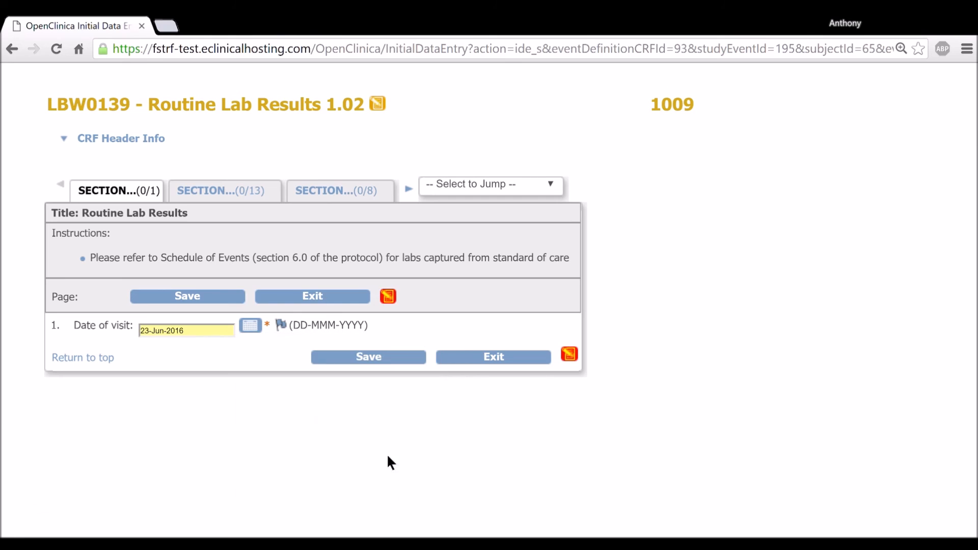
left_click(331, 356)
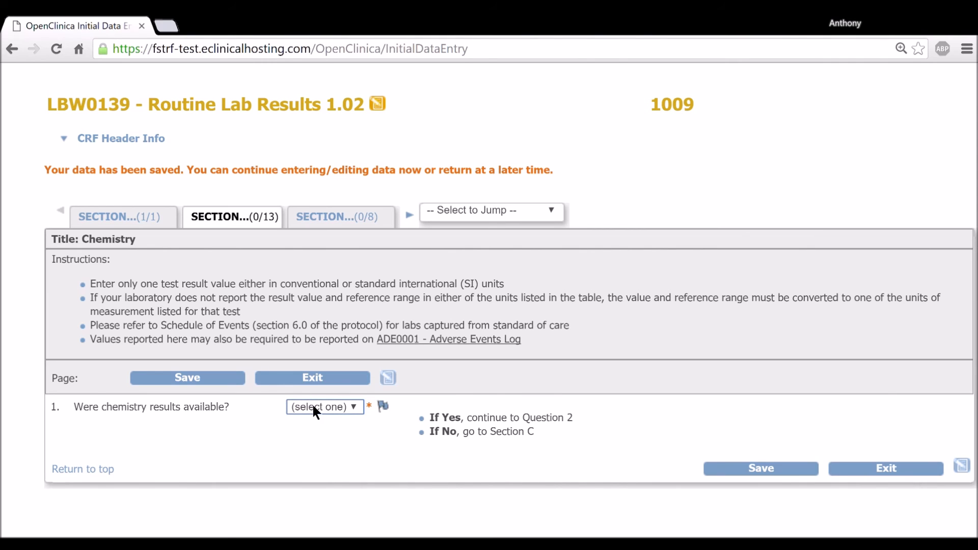
Step: Mark chemistry results as available and enter a Serum Creatinine result of 1.07 mg/dL
left_click(312, 436)
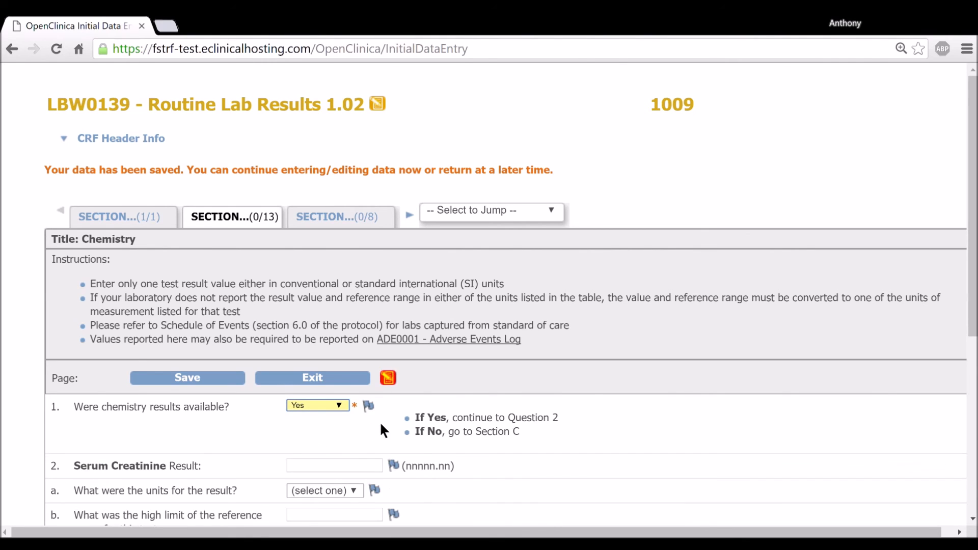
scroll(585, 410, "down", 6)
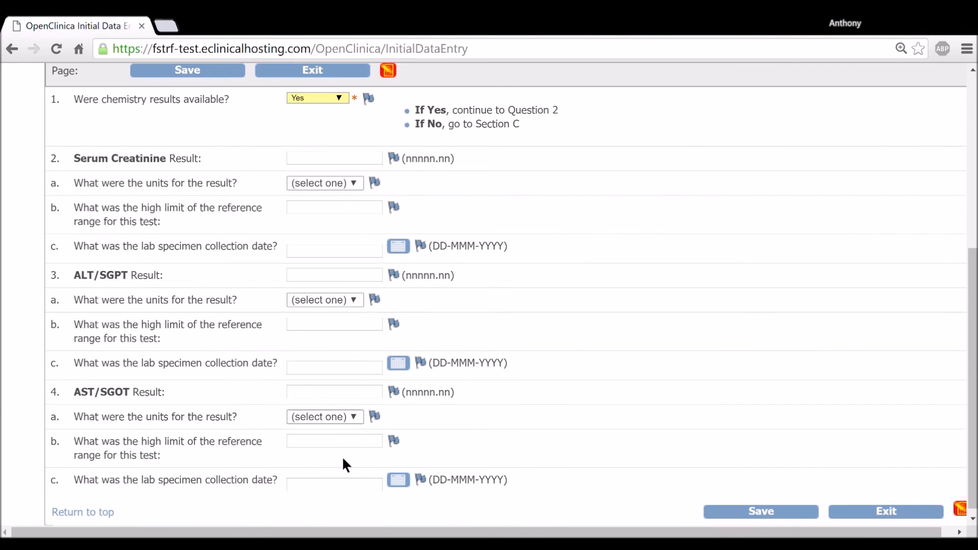
left_click(334, 164)
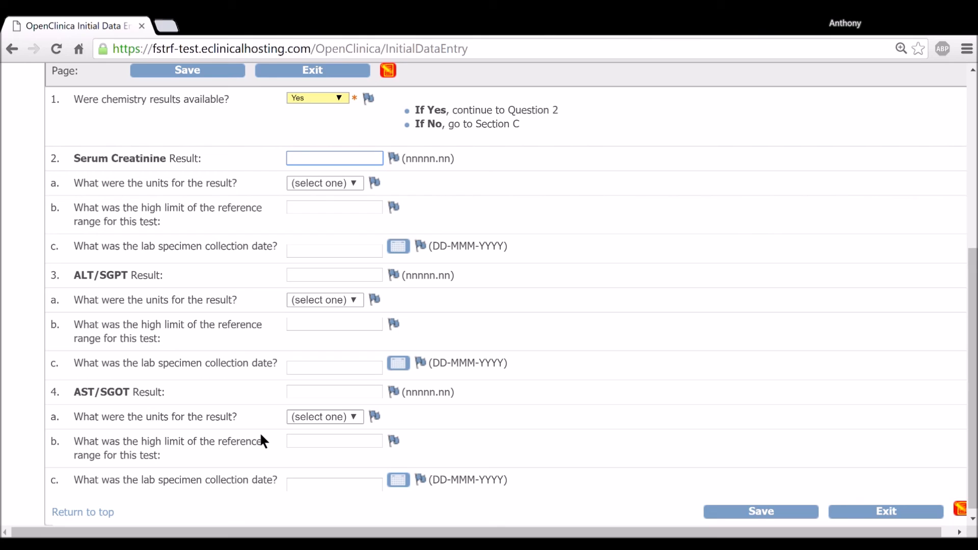
type("1.07")
key("Tab")
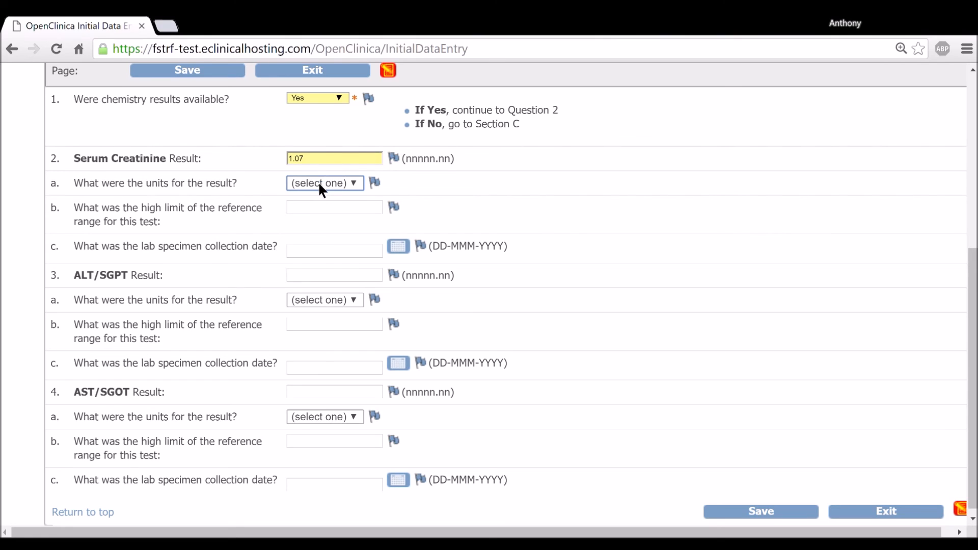
key("Down")
Step: Set the Serum Creatinine reference range high limit to 1.5 and its specimen collection date to 23-Jun-2016
left_click(327, 209)
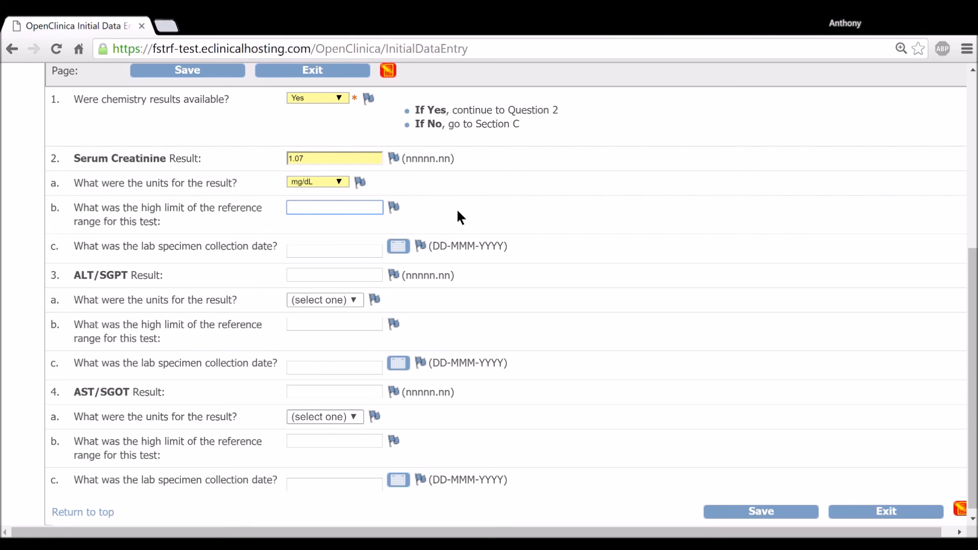
type("1.5")
key("Tab")
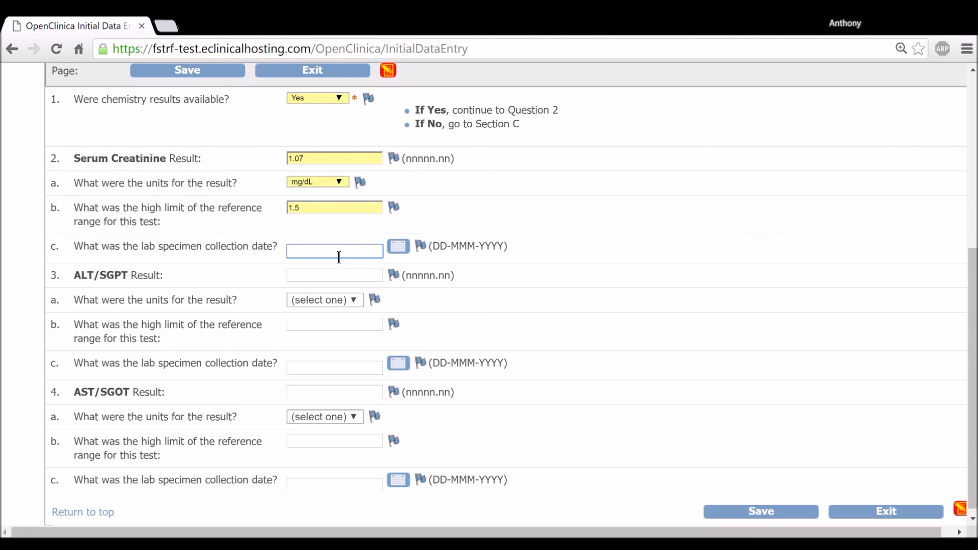
left_click(399, 247)
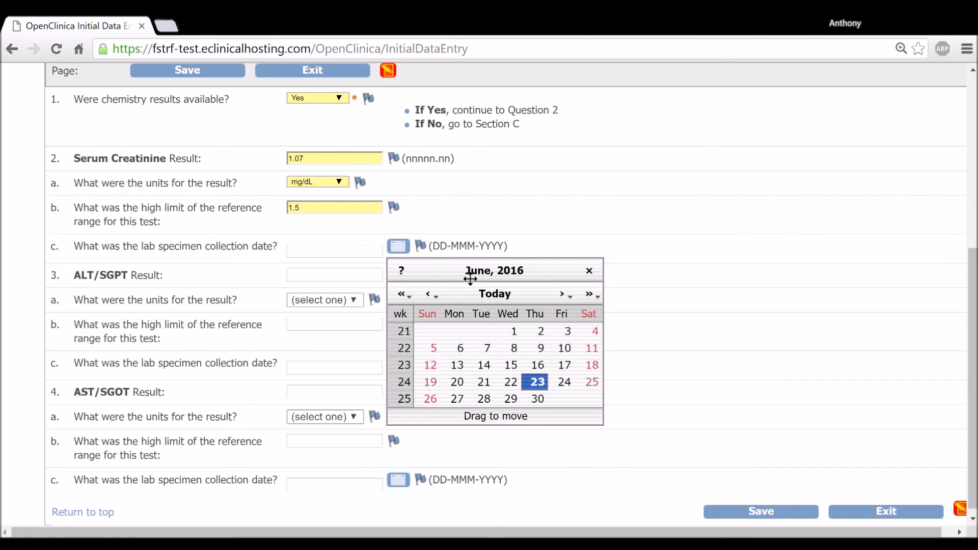
left_click(492, 295)
Step: Enter an ALT/SGPT result of 4.00 U/L with a high limit of 50.00 and collection date 23-Jun-2016
left_click(308, 277)
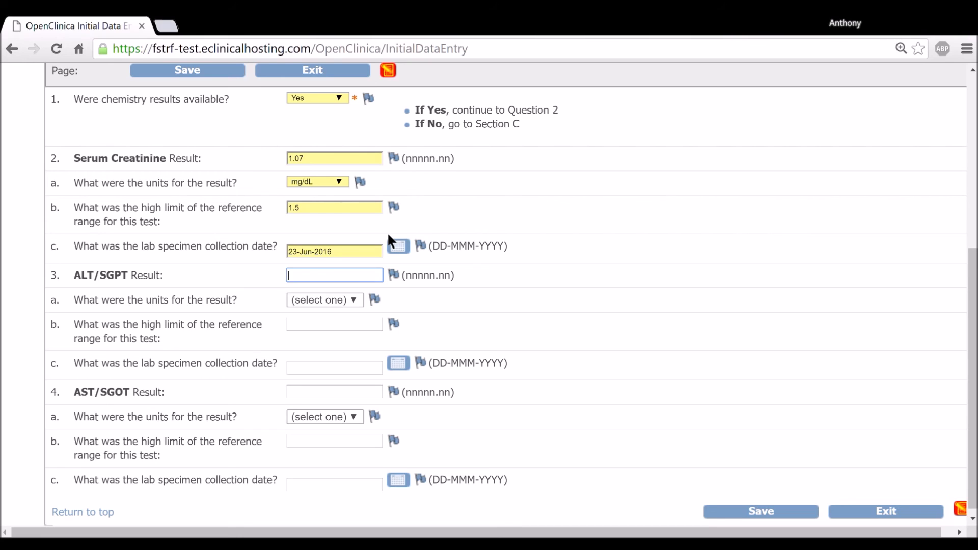
type("4.00")
key("Tab")
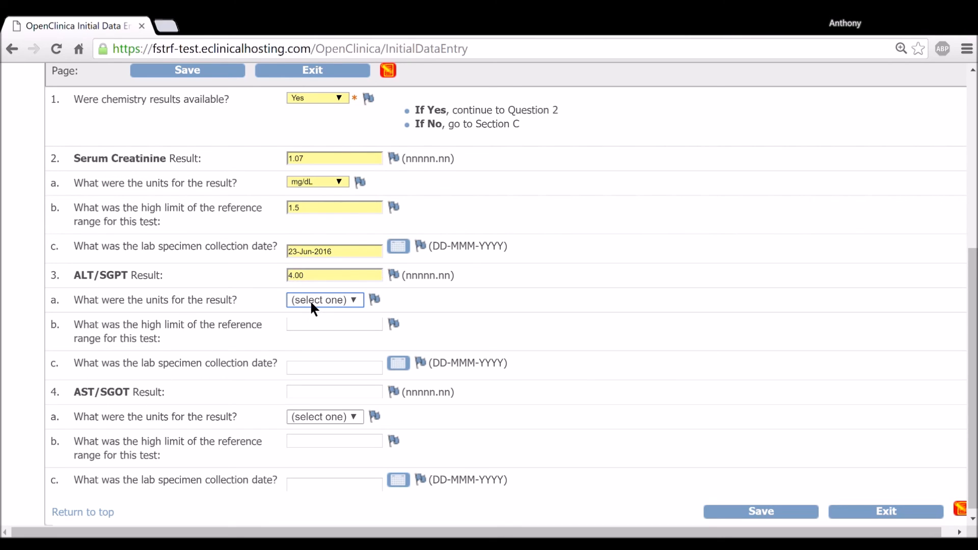
left_click(307, 323)
left_click(315, 329)
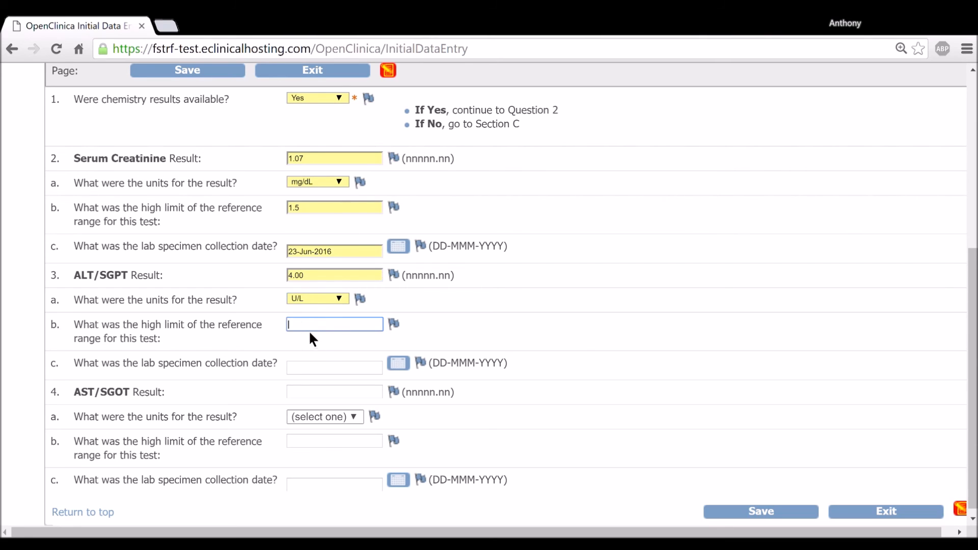
type("50.00")
left_click(325, 368)
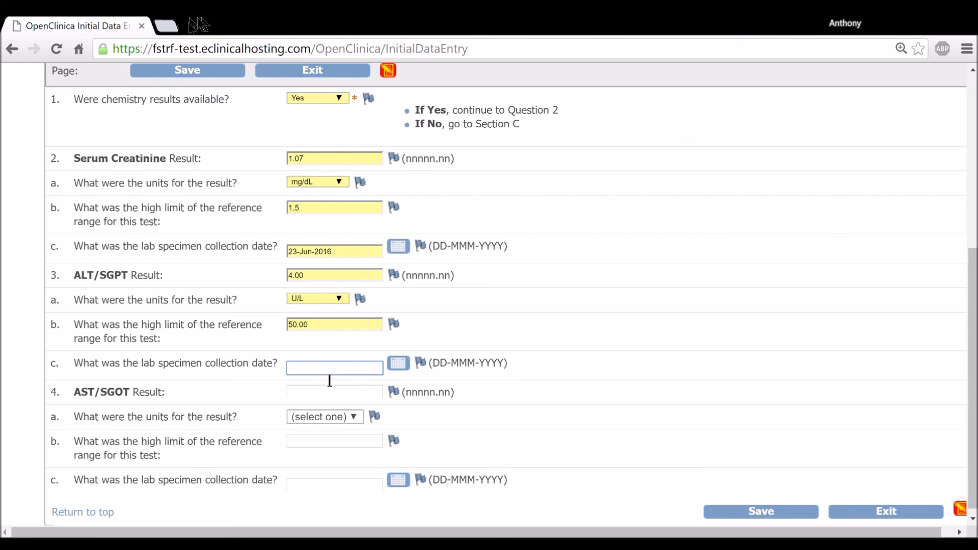
left_click(406, 361)
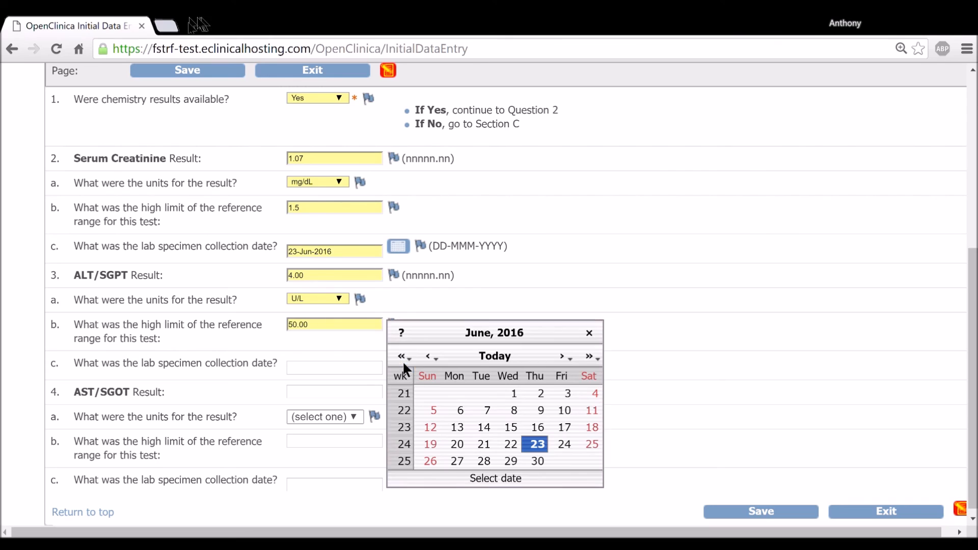
left_click(538, 444)
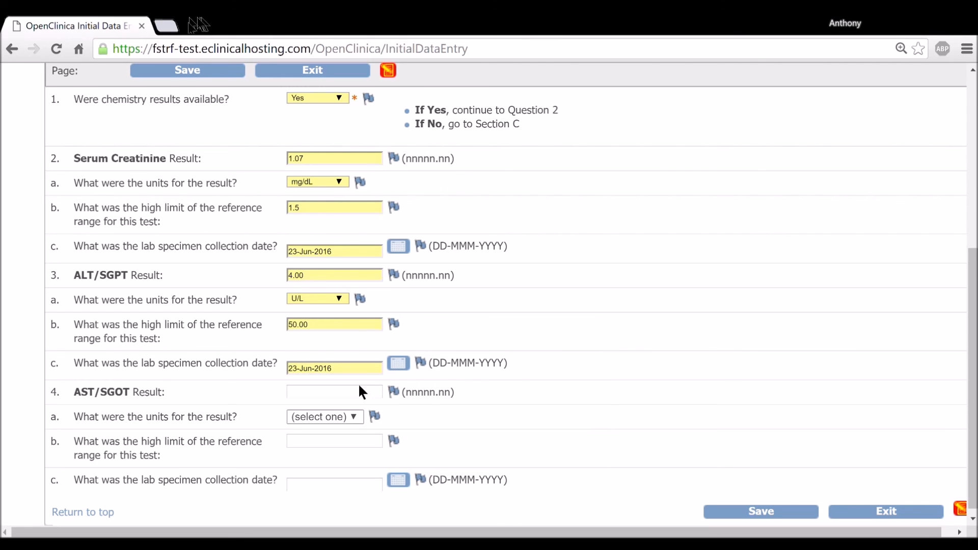
Step: Enter an AST/SGOT result of 9.00 U/L, high limit 40.0 and collection date 23-Jun-2016, and submit the Chemistry section
left_click(342, 397)
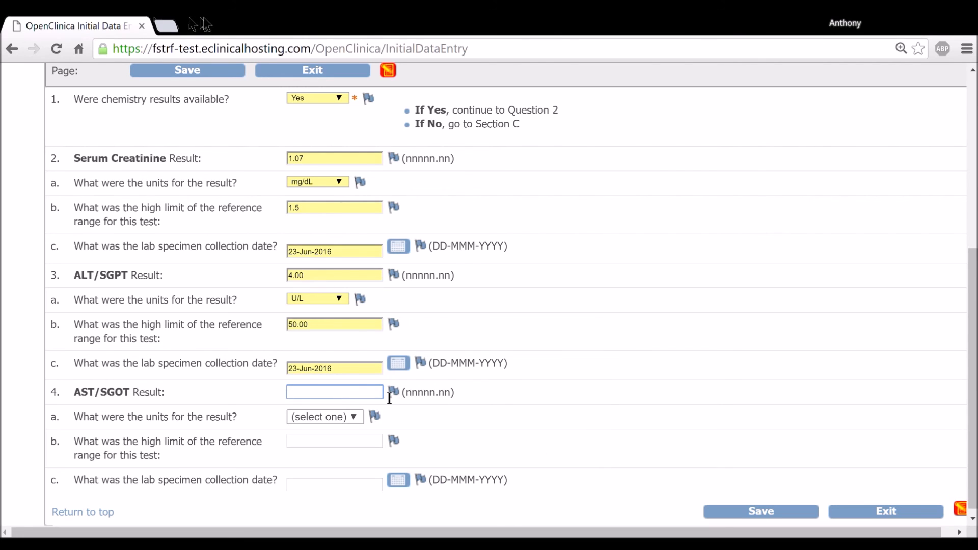
type("9.00")
left_click(447, 429)
left_click(328, 416)
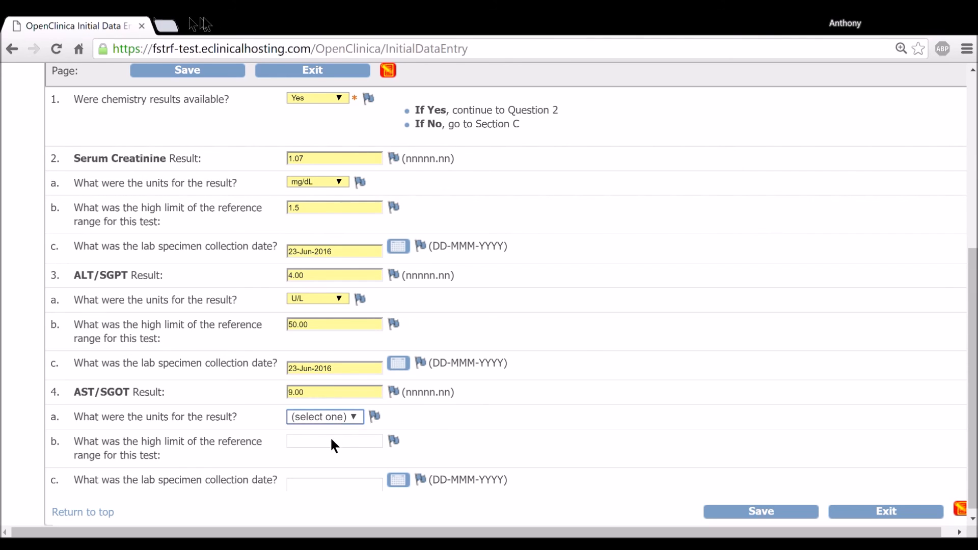
left_click(336, 450)
left_click(335, 450)
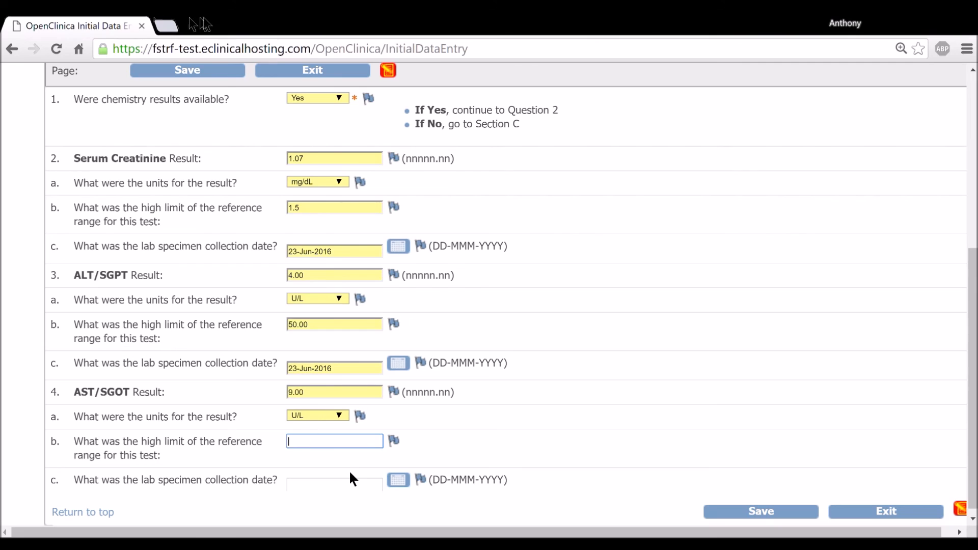
type("40.0")
left_click(338, 484)
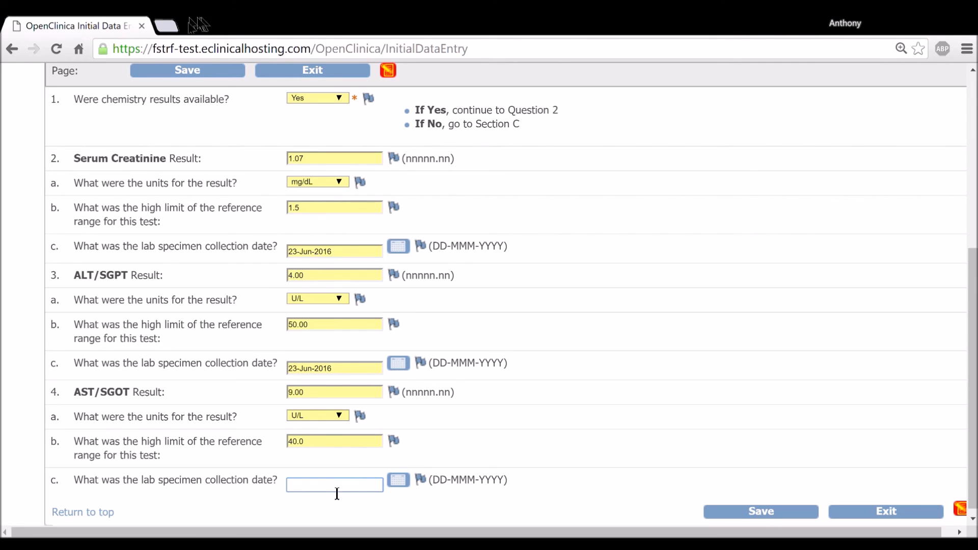
type("23-Jun-2016")
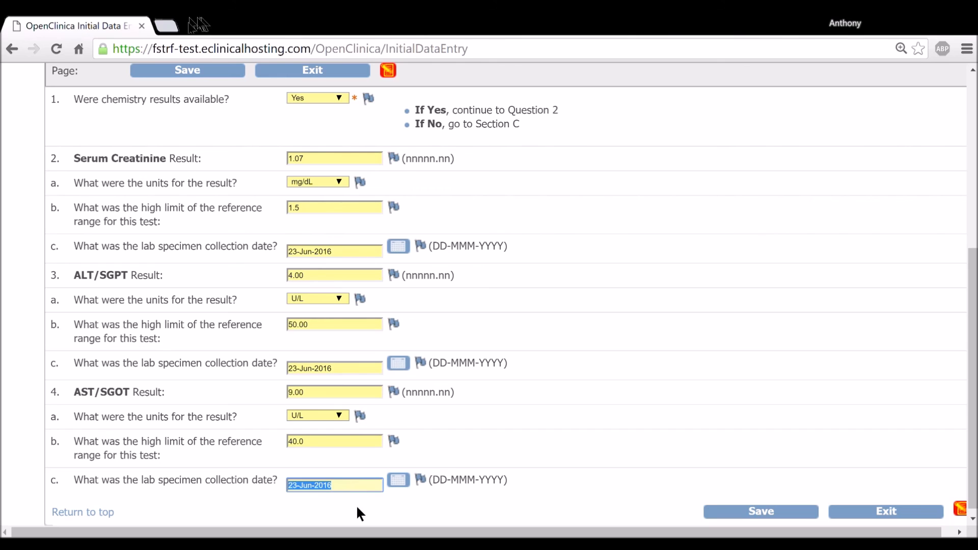
left_click(356, 505)
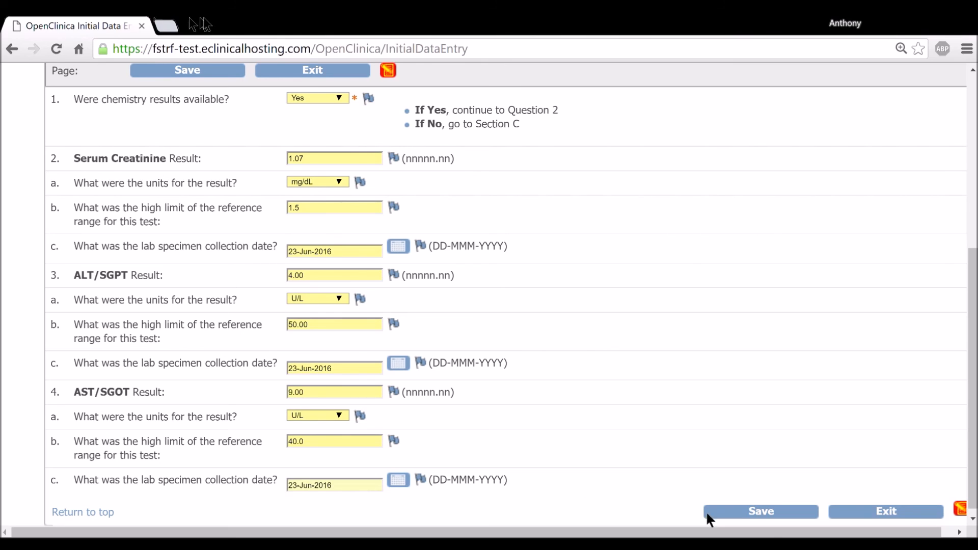
left_click(759, 512)
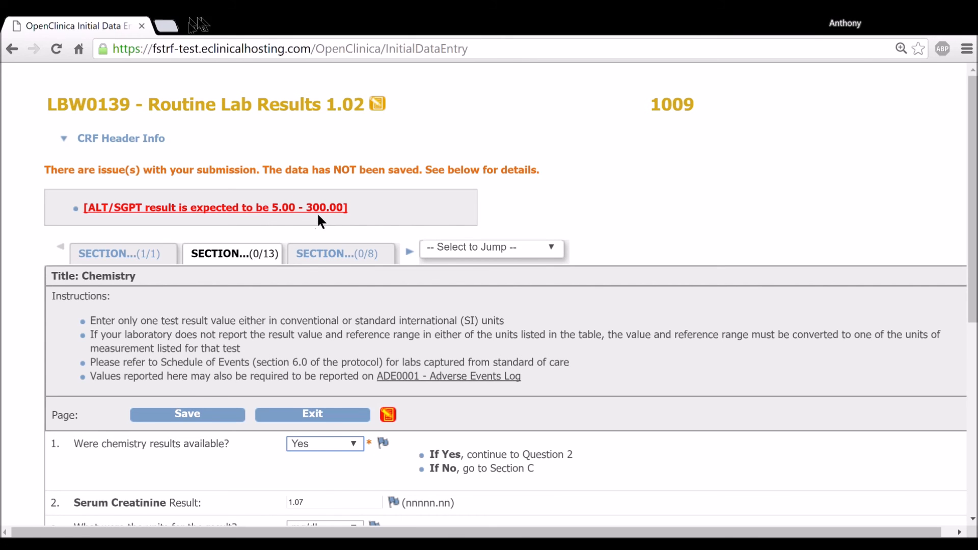
Step: Examine the validation issue reported for the Chemistry section and compare it with the flagged ALT/SGPT entry
scroll(307, 223, "down", 6)
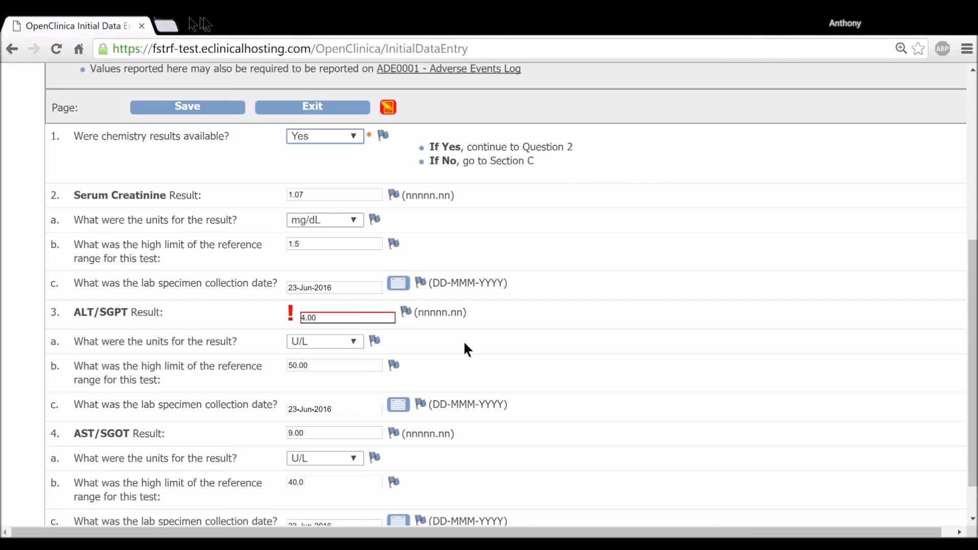
scroll(447, 340, "up", 3)
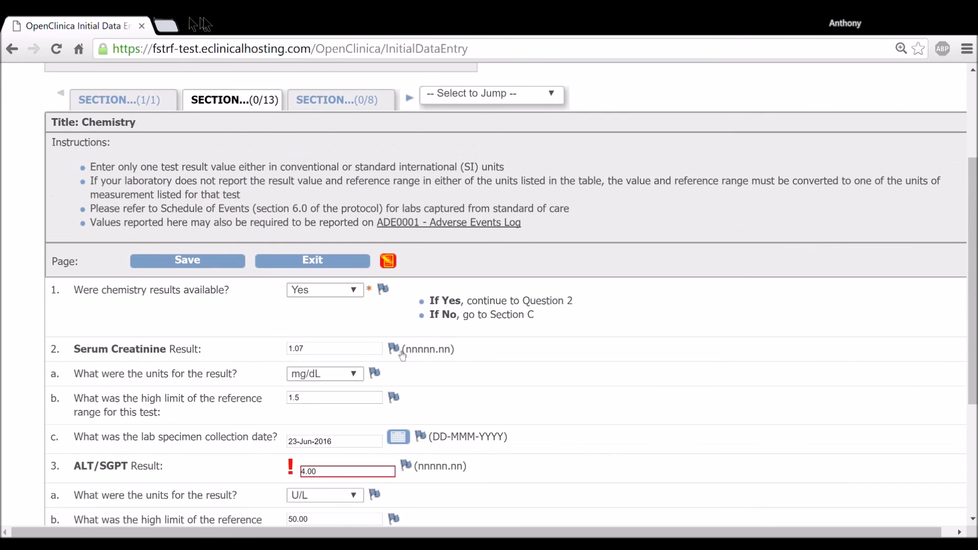
scroll(402, 355, "up", 3)
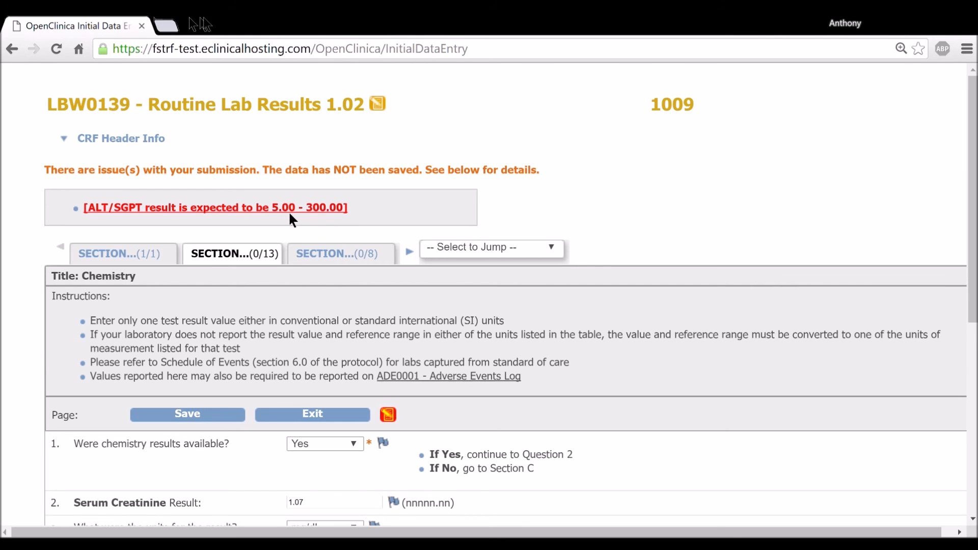
scroll(326, 234, "down", 7)
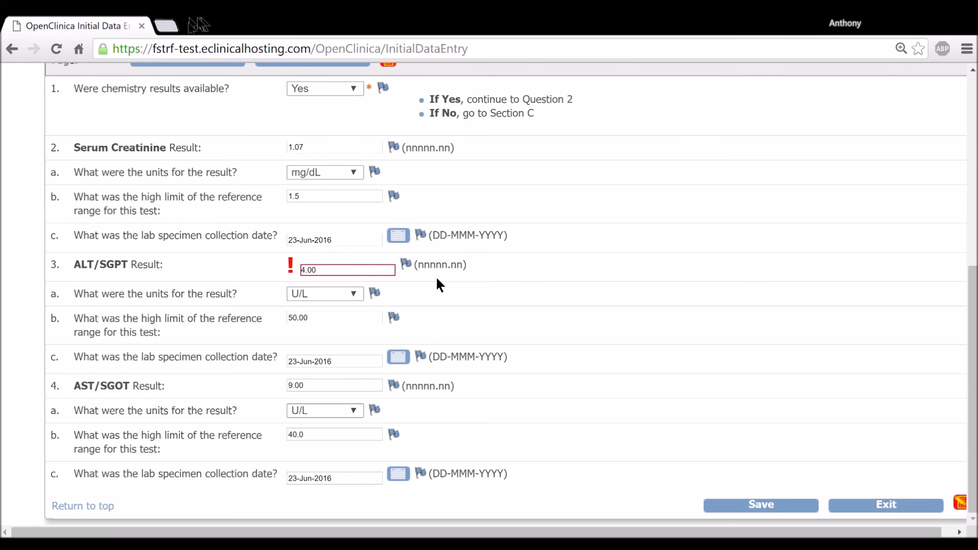
scroll(435, 276, "up", 7)
scroll(430, 276, "down", 3)
scroll(391, 259, "up", 1)
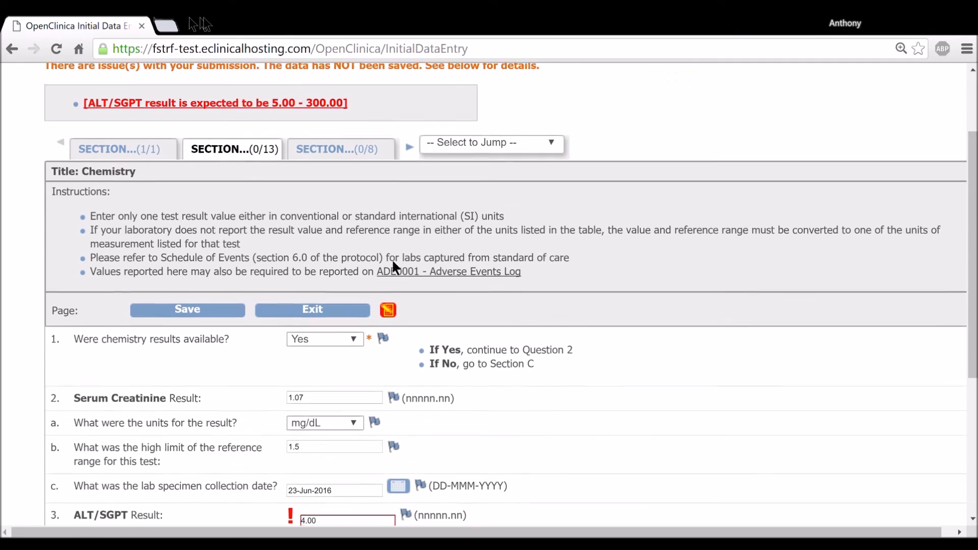
scroll(392, 261, "up", 1)
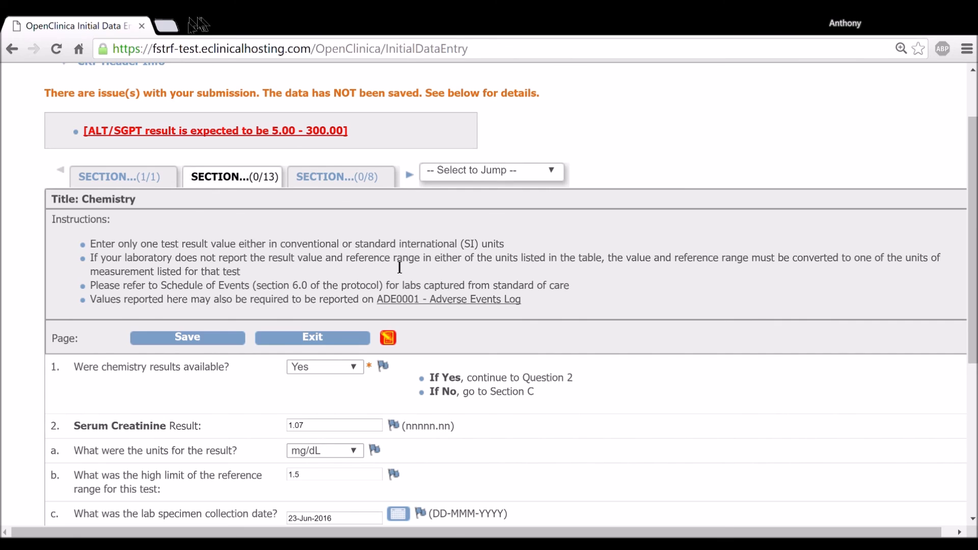
scroll(400, 267, "down", 5)
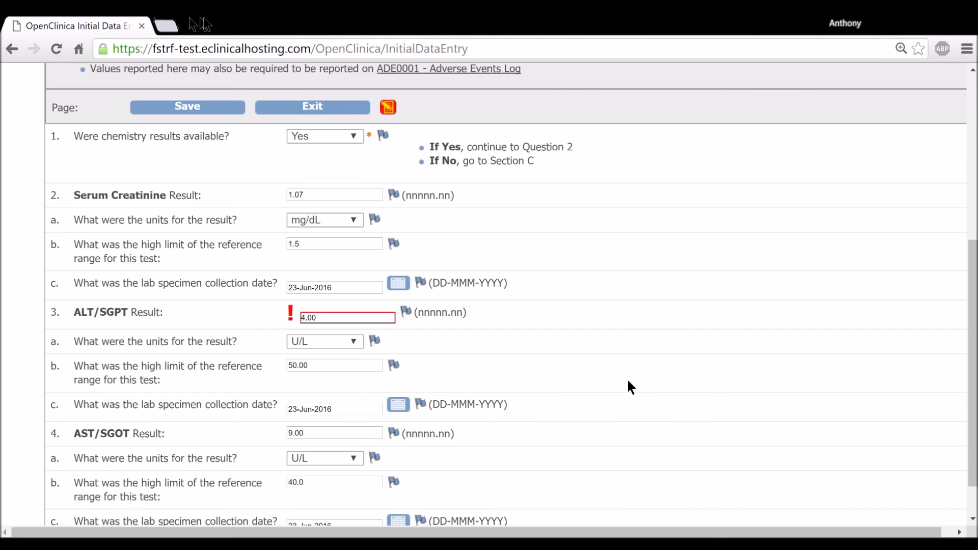
scroll(630, 388, "up", 6)
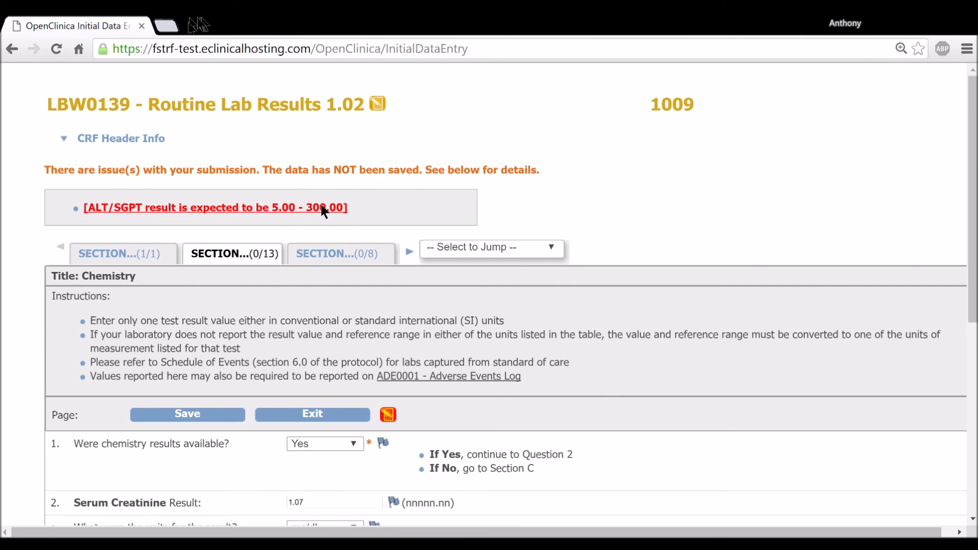
scroll(405, 209, "down", 7)
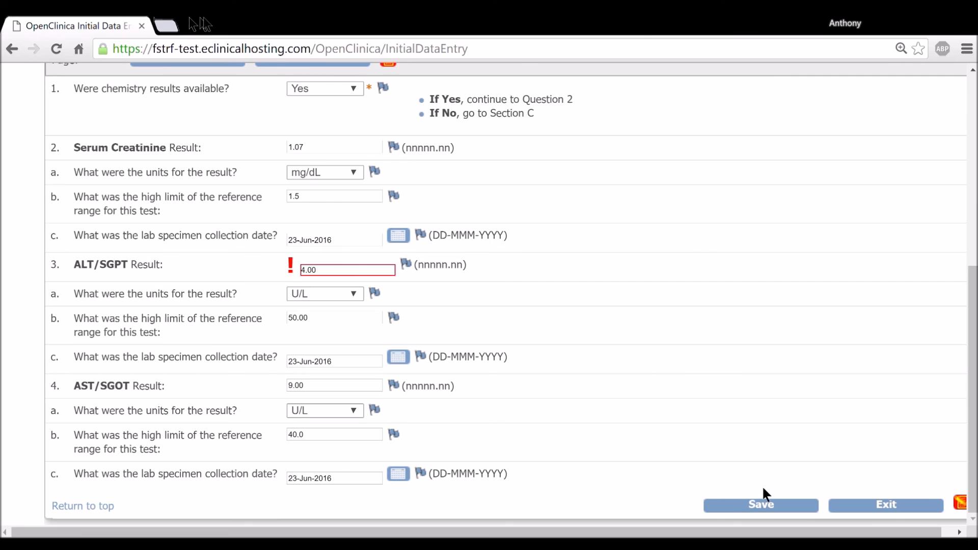
Step: Save the Chemistry section again with the flagged ALT/SGPT result kept as entered
left_click(728, 505)
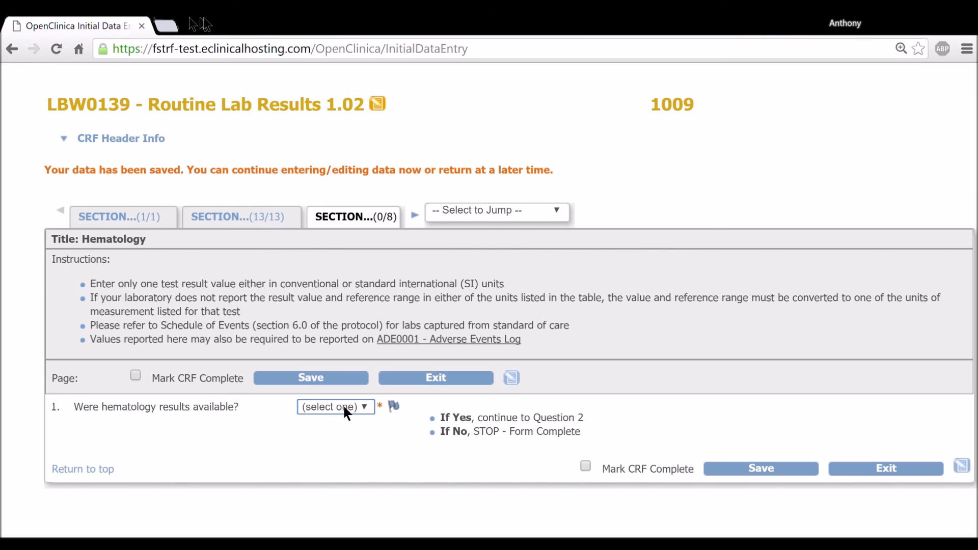
Step: Answer No to whether hematology results were available, mark the CRF complete and save the Hematology section
left_click(325, 442)
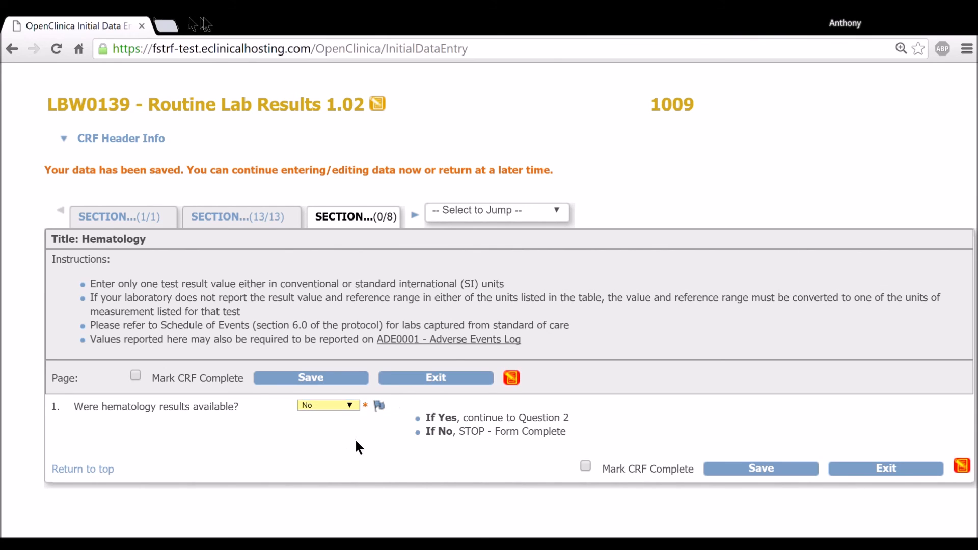
left_click(136, 376)
left_click(745, 469)
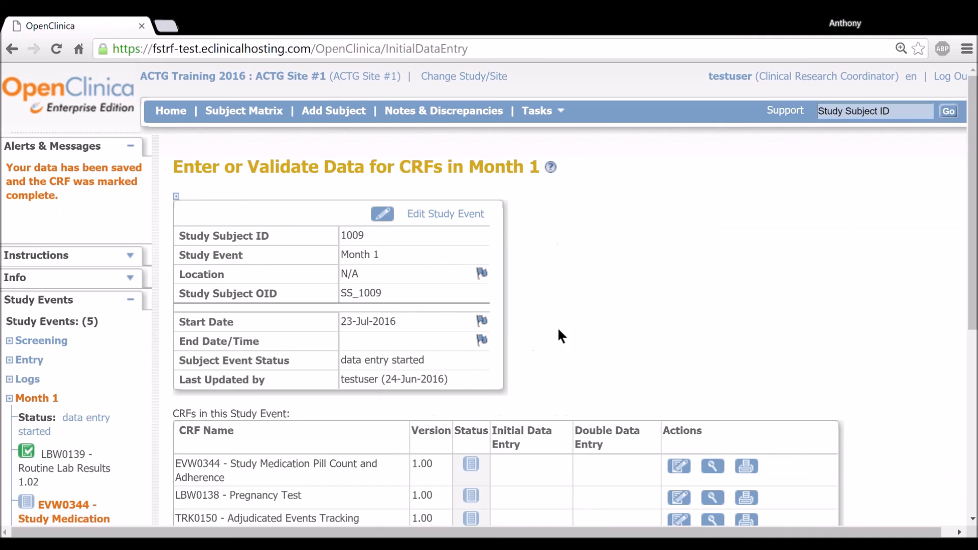
Step: Open the completed LBW0139 - Routine Lab Results form for viewing and review the Chemistry section's entries and flags
scroll(654, 331, "down", 5)
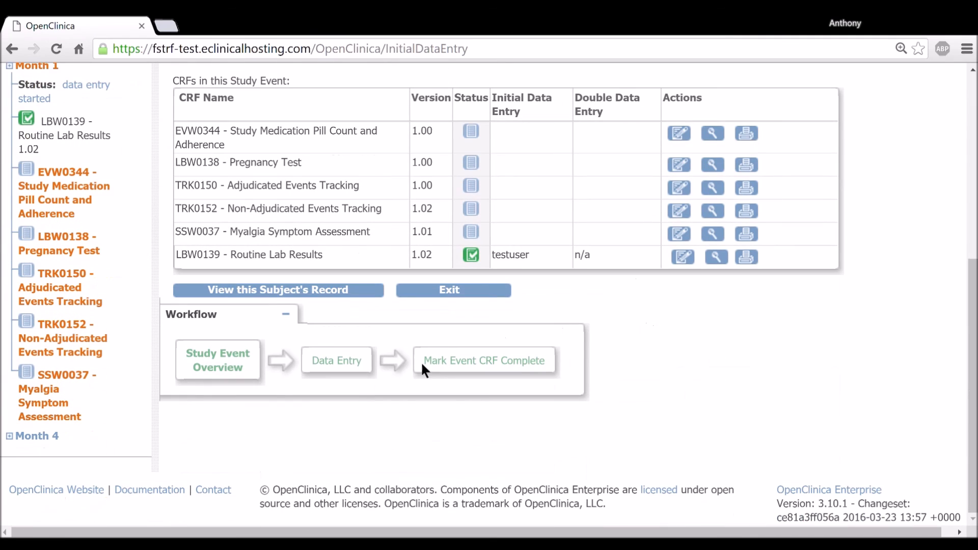
left_click(716, 259)
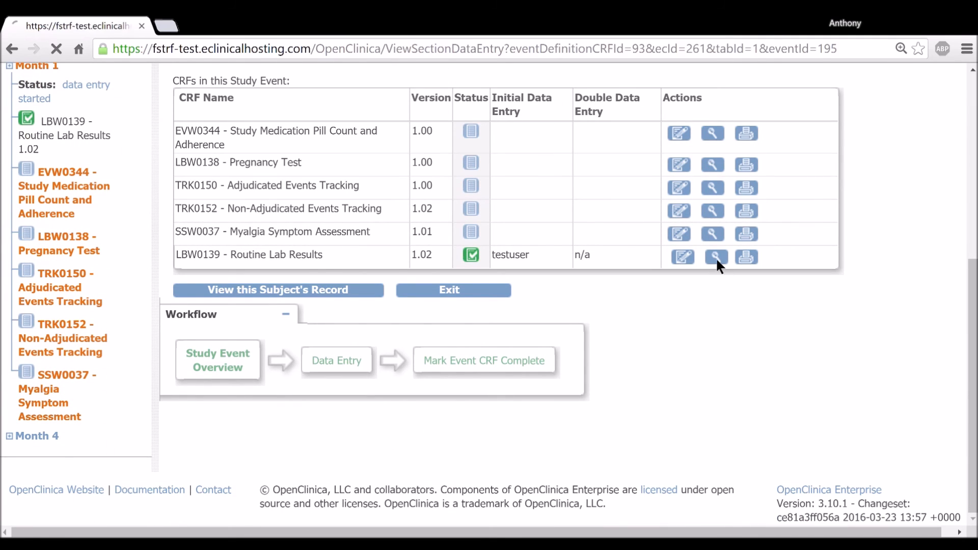
left_click(225, 248)
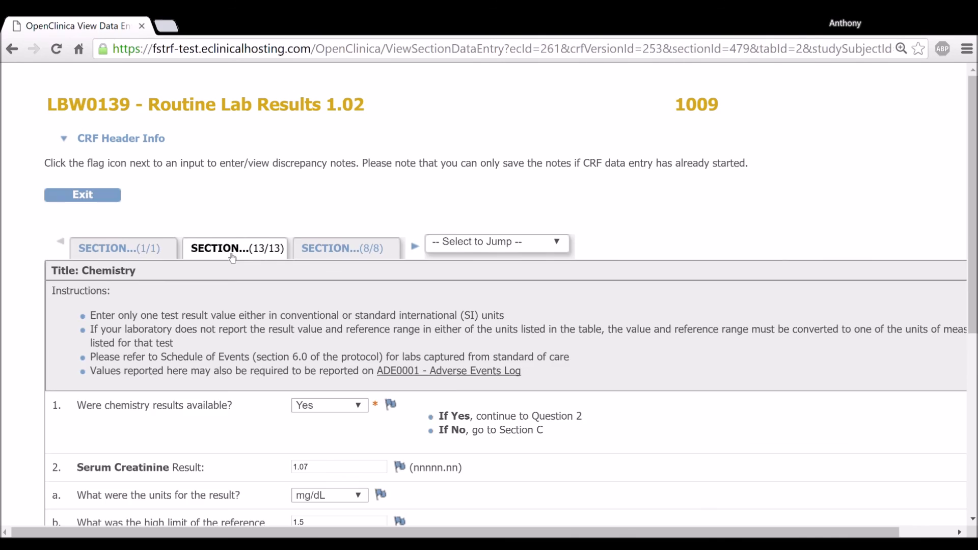
scroll(228, 255, "down", 4)
scroll(227, 249, "down", 2)
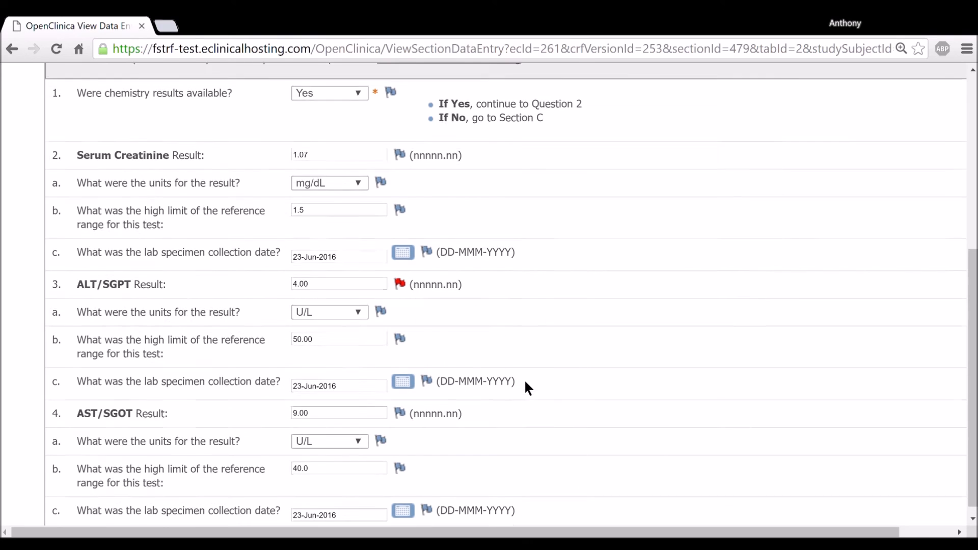
scroll(524, 386, "up", 10)
Step: Review the Hematology section of the completed form and exit the form view
left_click(326, 254)
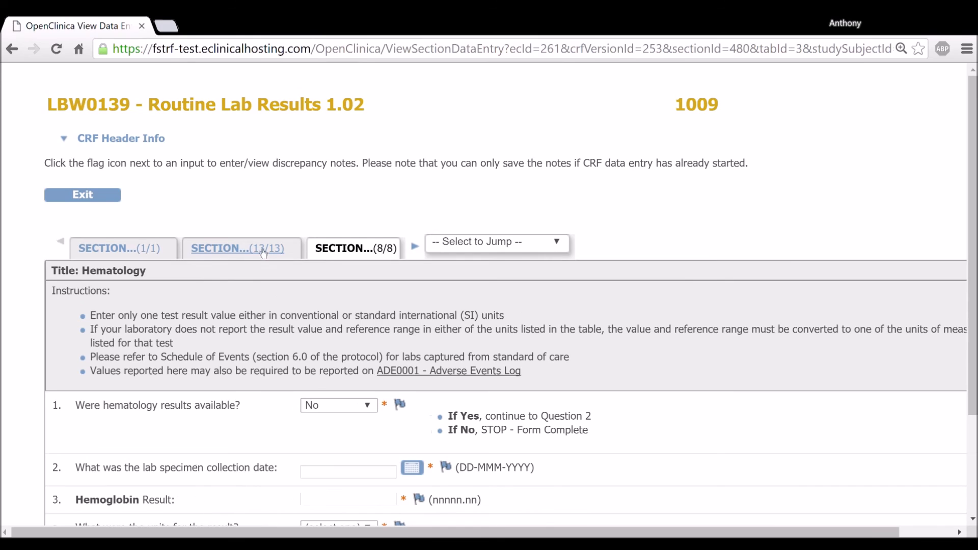
scroll(329, 344, "down", 3)
scroll(329, 346, "up", 3)
left_click(99, 198)
Step: Examine the subject's record, checking the Month 1 event and the status of its Routine Lab Results form
scroll(427, 185, "down", 5)
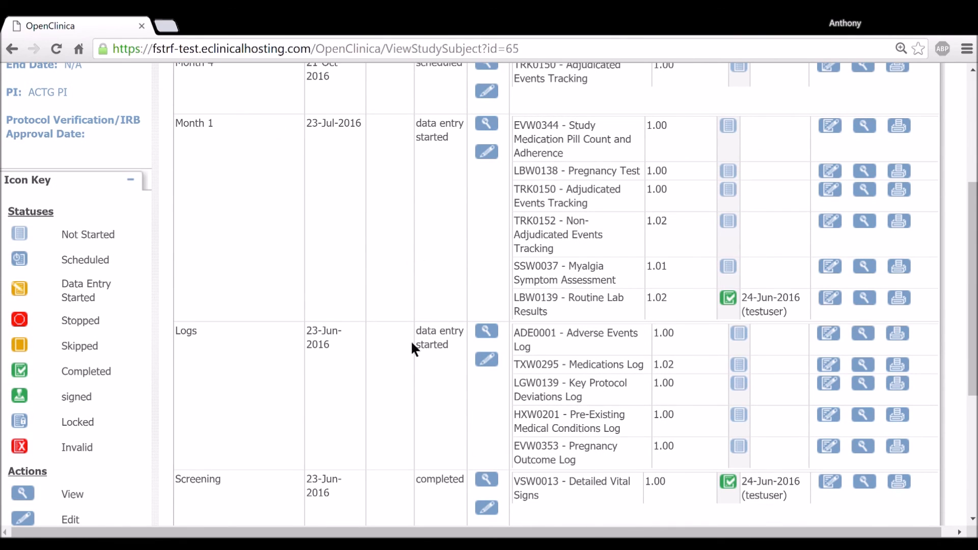
scroll(478, 403, "up", 5)
scroll(481, 406, "down", 2)
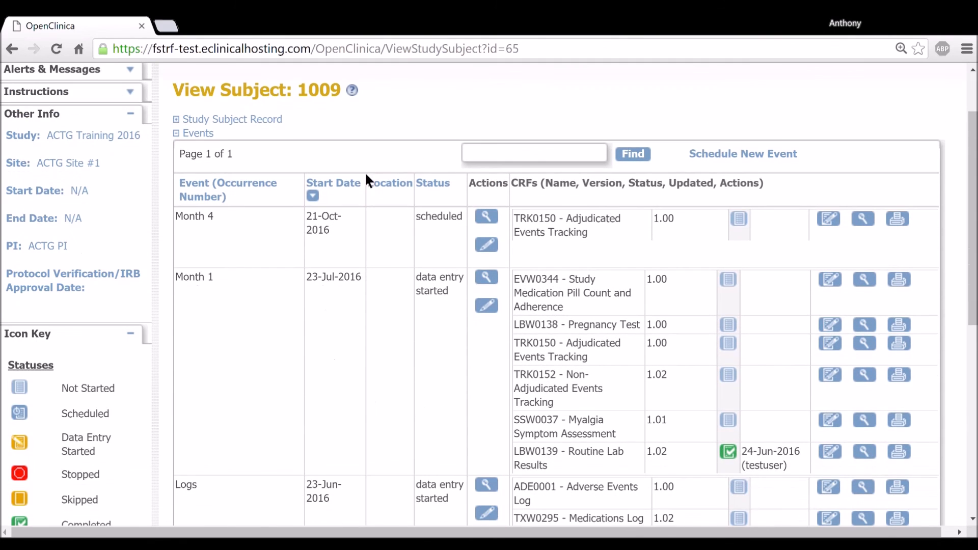
left_click_drag(342, 99, 306, 99)
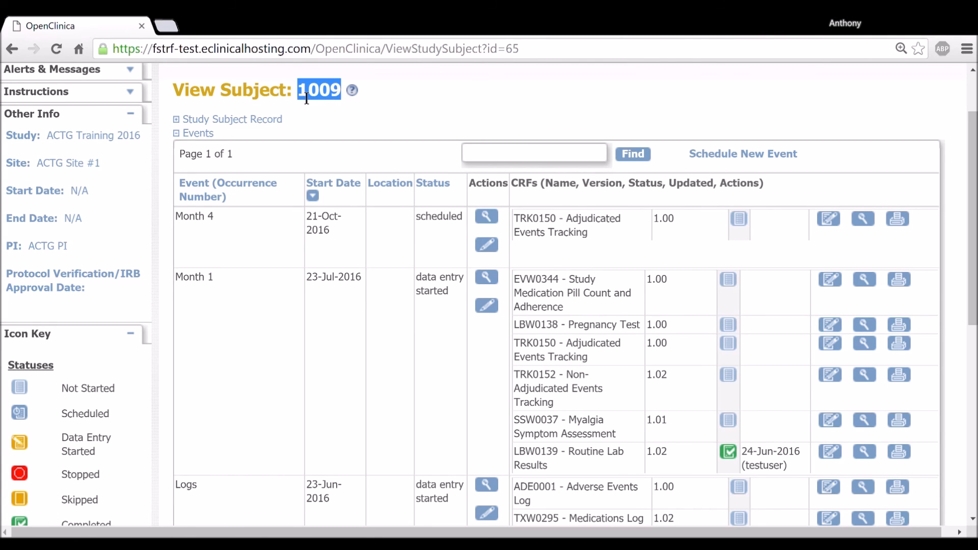
scroll(351, 186, "down", 2)
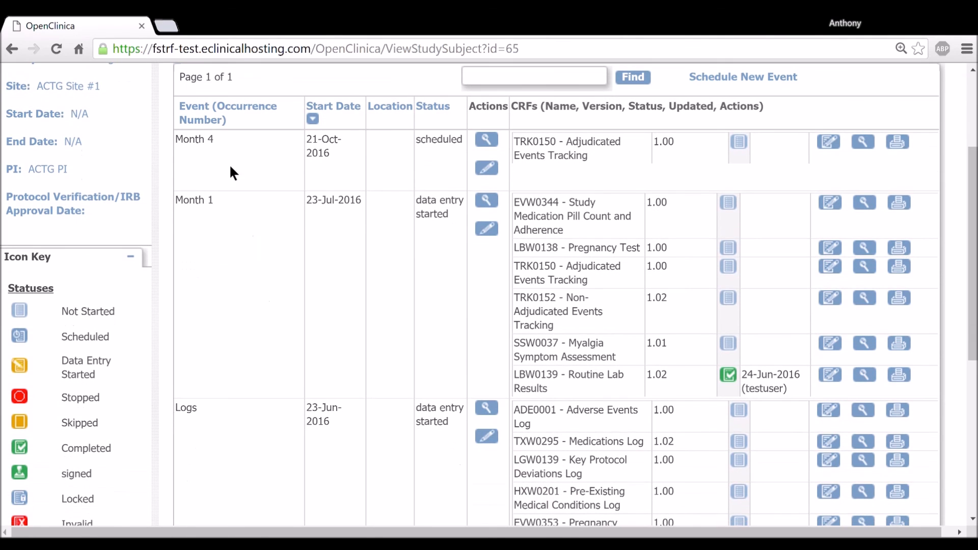
left_click_drag(611, 388, 527, 379)
left_click_drag(250, 212, 190, 206)
left_click(258, 210)
Step: Open the site's Notes and Discrepancies page and bring the summary statistics and more of the notes table's columns into view
scroll(259, 210, "up", 3)
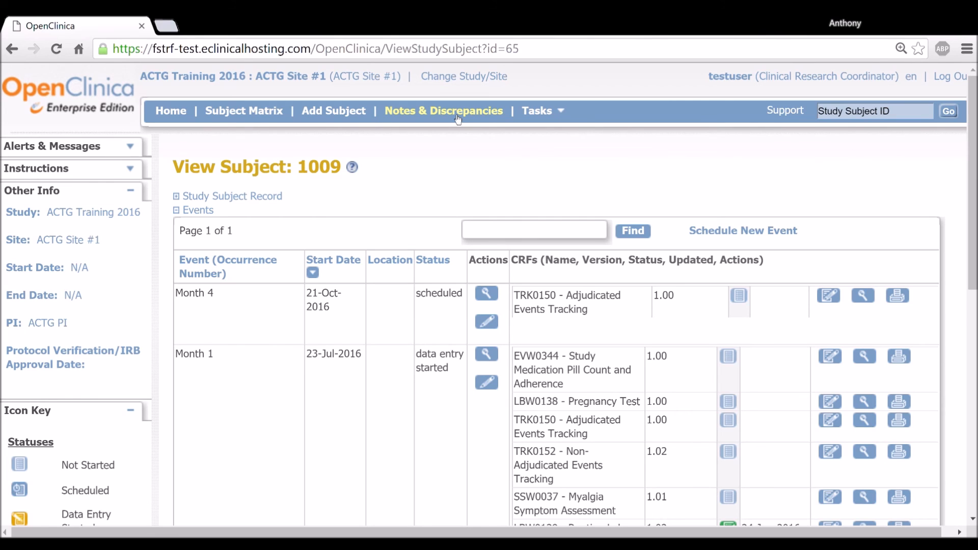
left_click(458, 117)
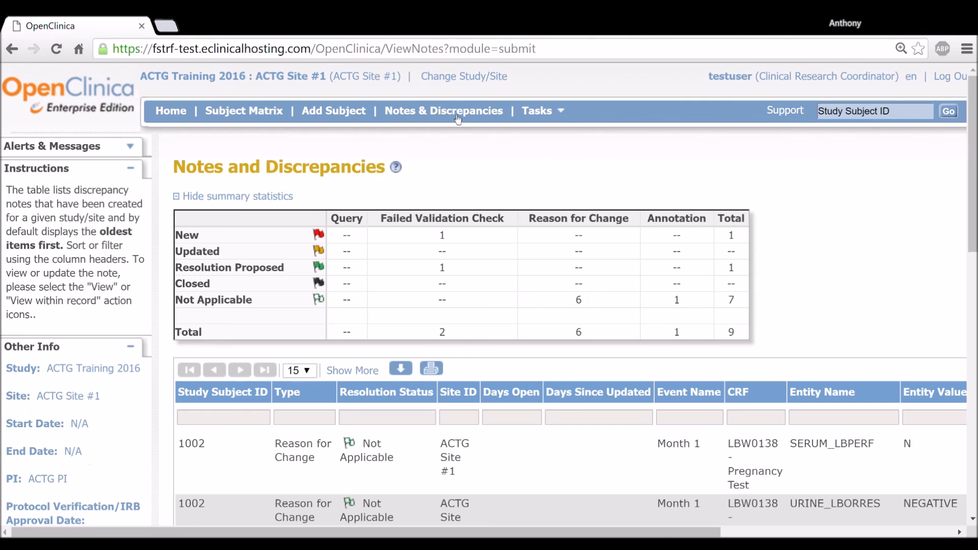
scroll(493, 231, "down", 2)
scroll(493, 230, "up", 2)
left_click_drag(557, 532, 666, 531)
scroll(490, 427, "down", 1)
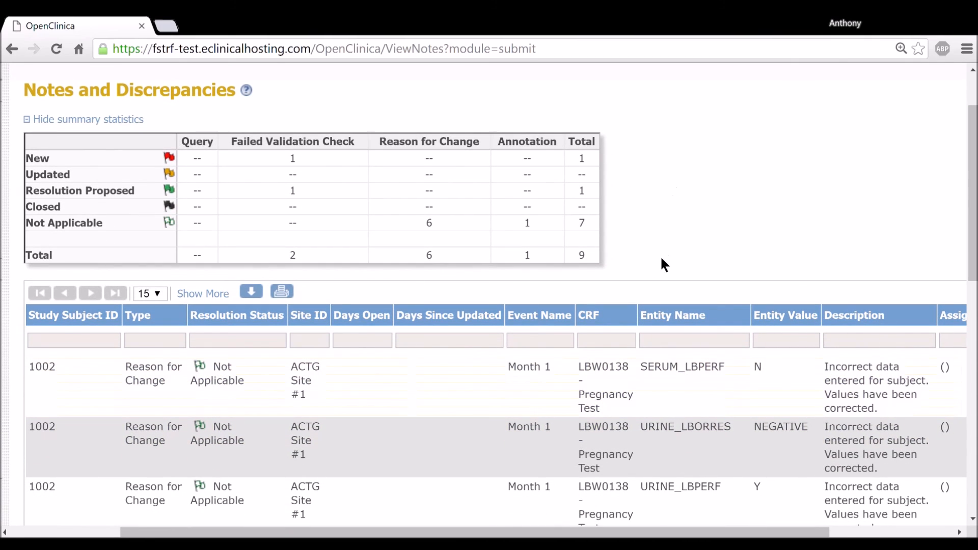
Step: Examine the summary statistics table, going through the resolution statuses and their flags, including New and Resolution Proposed
left_click_drag(616, 258, 156, 137)
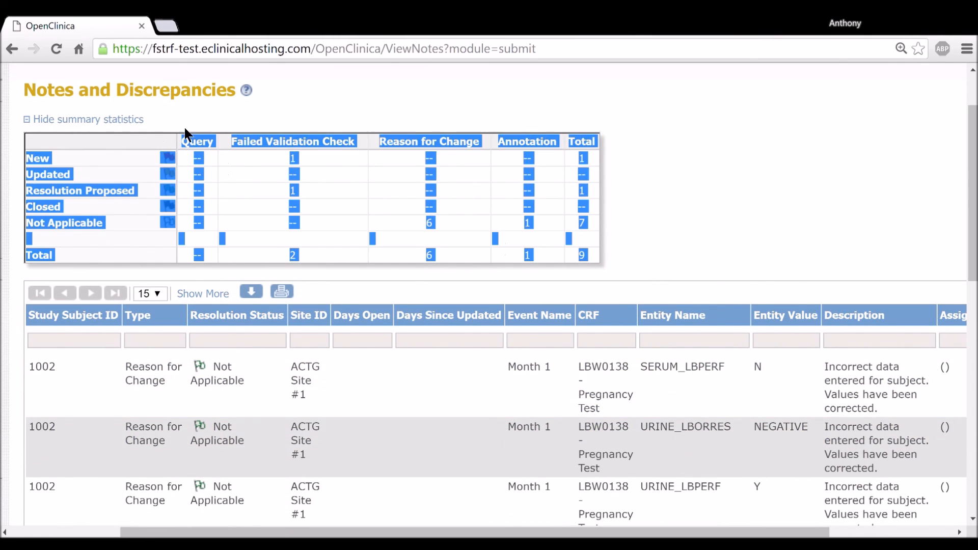
left_click(209, 115)
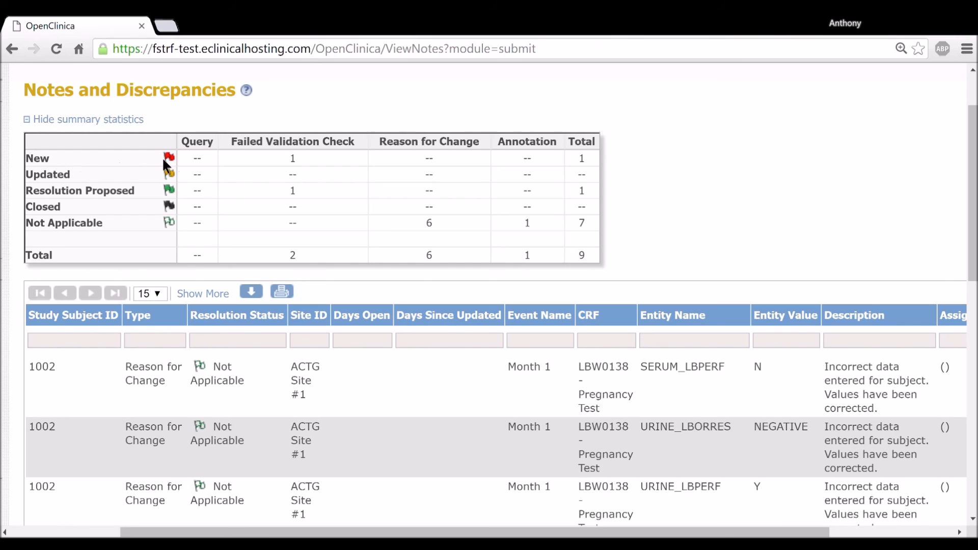
left_click_drag(35, 159, 182, 168)
left_click(224, 161)
left_click_drag(61, 164, 30, 167)
left_click(74, 163)
left_click_drag(137, 195, 55, 200)
left_click(78, 202)
scroll(841, 223, "down", 3)
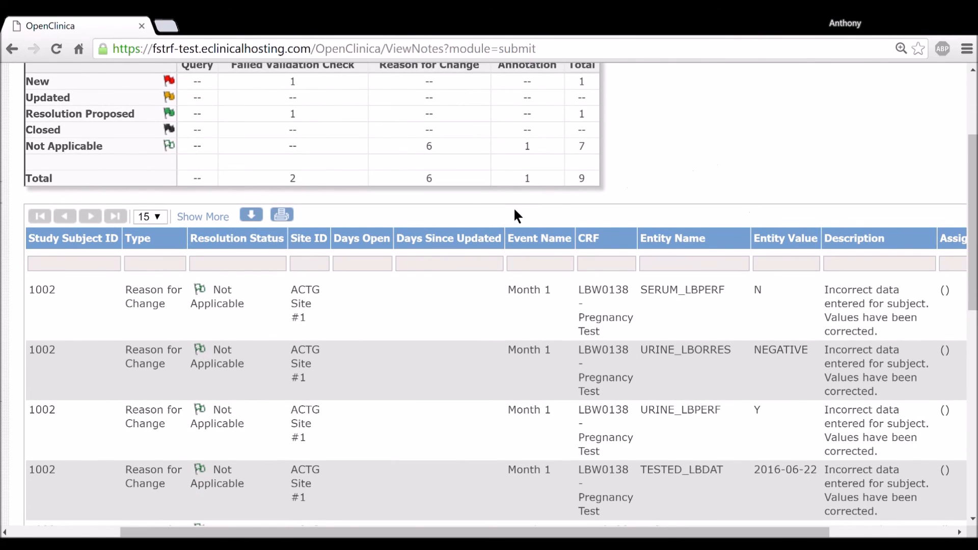
scroll(183, 244, "up", 5)
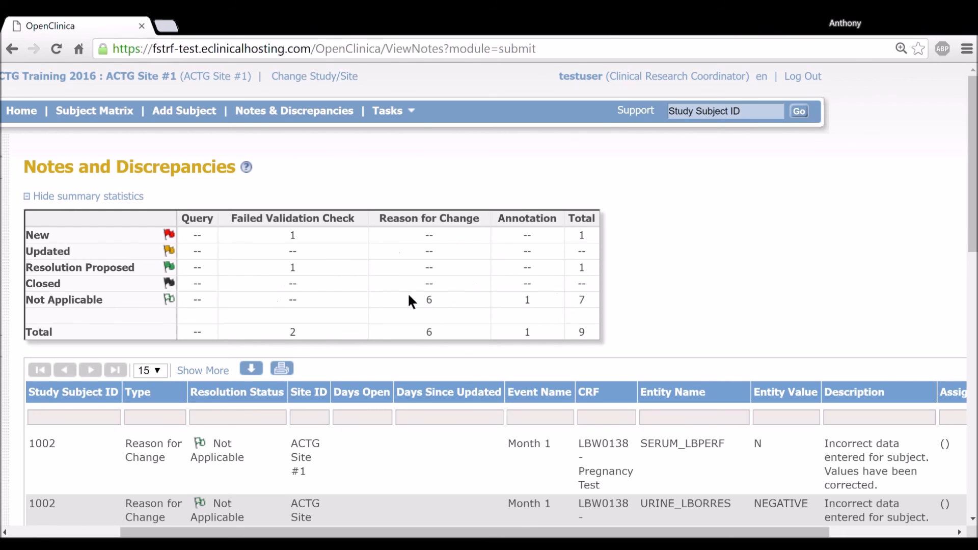
Step: Look over the columns of the notes table from the study subject ID to the description
scroll(703, 285, "down", 3)
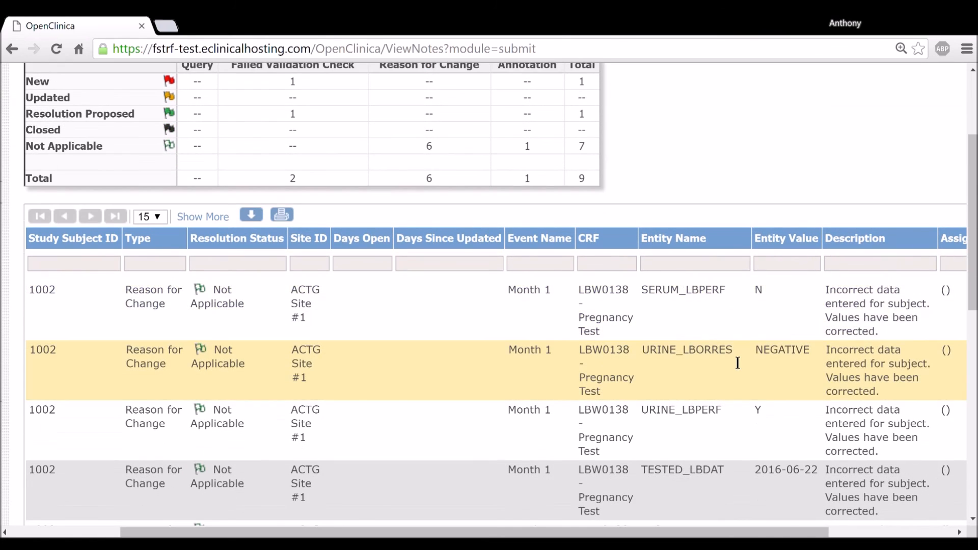
scroll(686, 336, "down", 1)
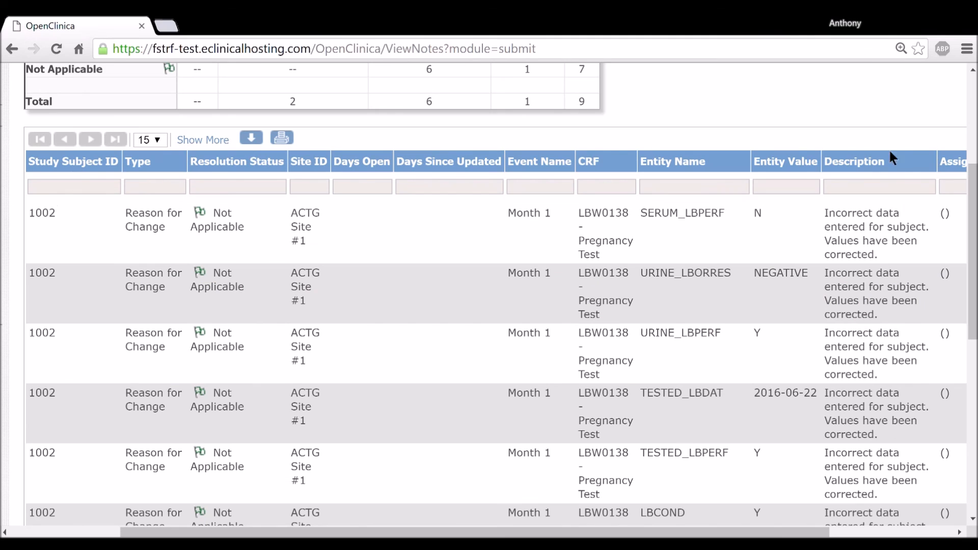
left_click_drag(535, 532, 545, 530)
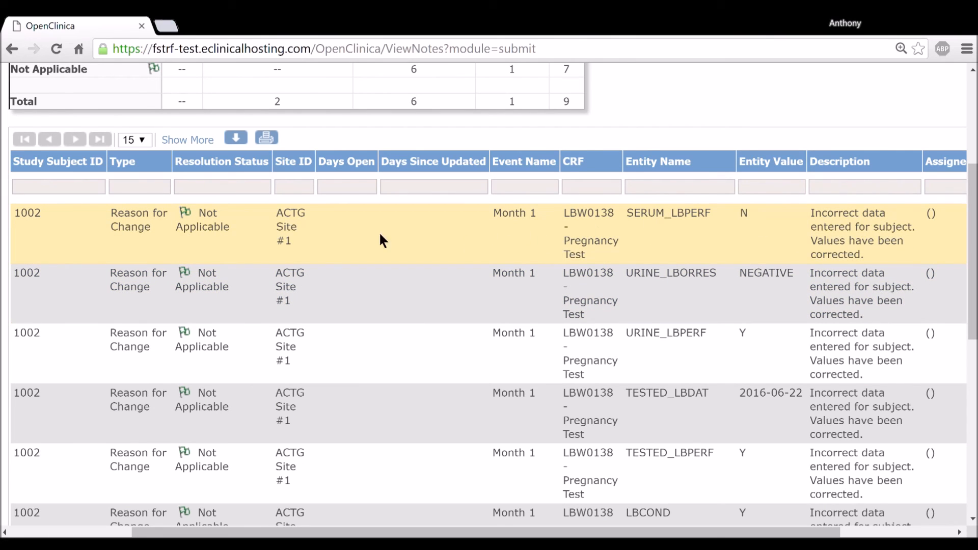
scroll(375, 228, "up", 5)
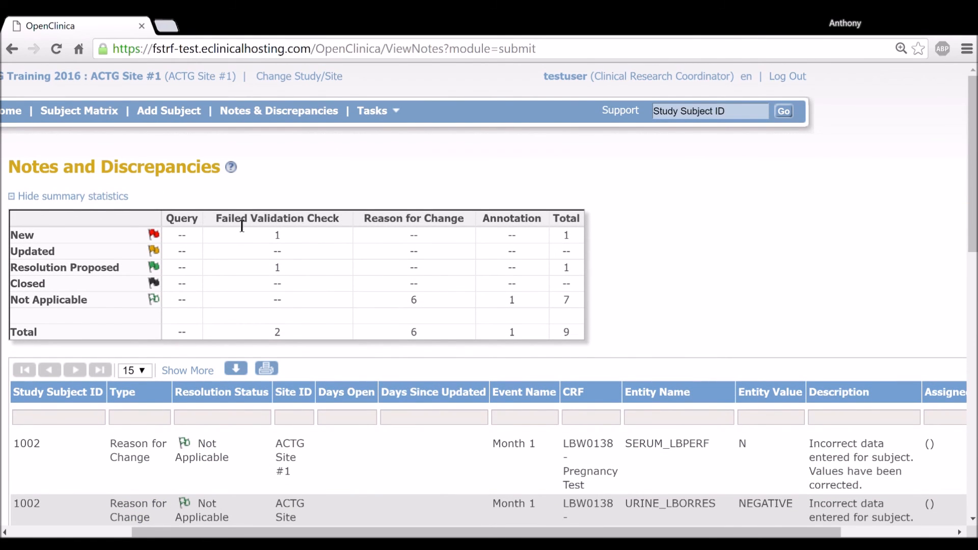
Step: Read through the listed discrepancy notes, checking each row's type and resolution status flag
scroll(366, 245, "down", 3)
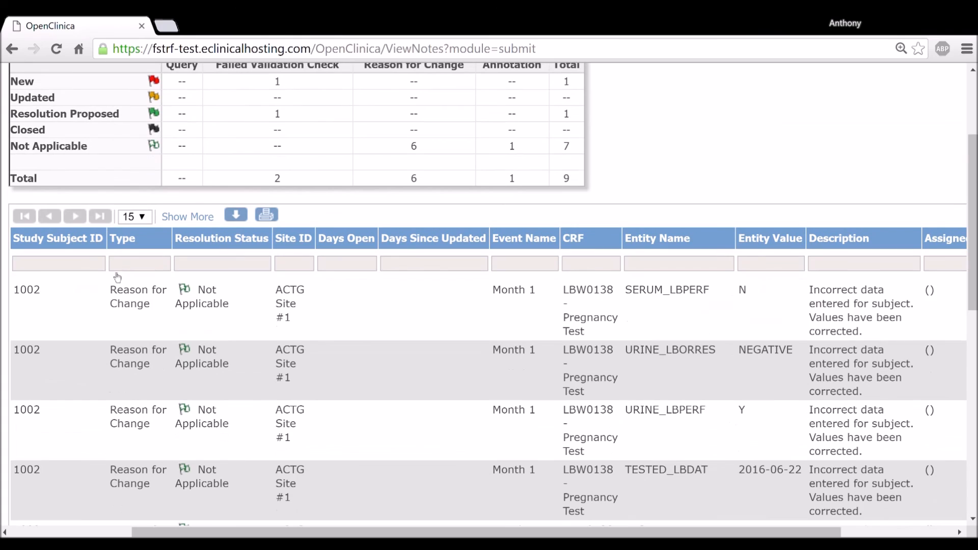
scroll(357, 367, "down", 4)
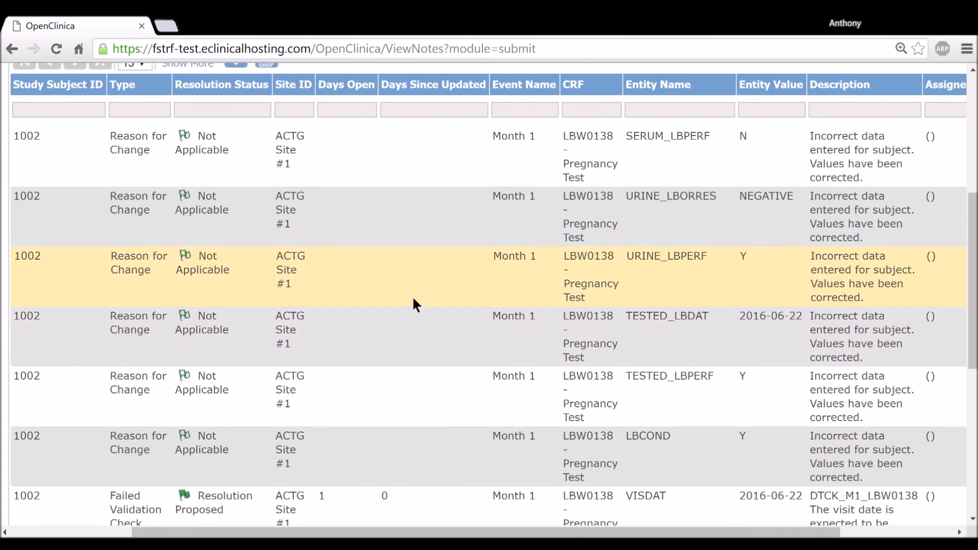
scroll(413, 296, "down", 3)
scroll(413, 300, "down", 5)
scroll(413, 300, "up", 11)
scroll(196, 192, "down", 4)
scroll(160, 251, "down", 7)
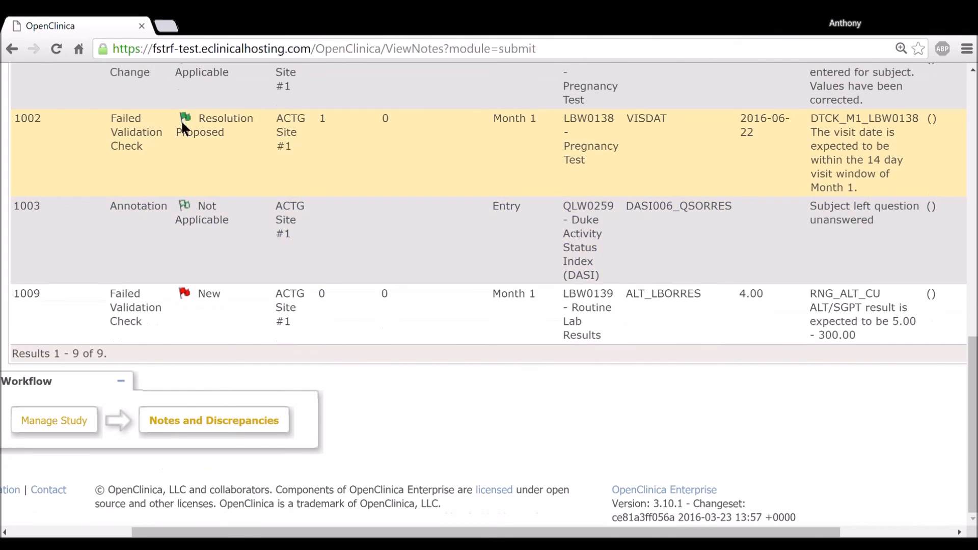
scroll(79, 288, "up", 8)
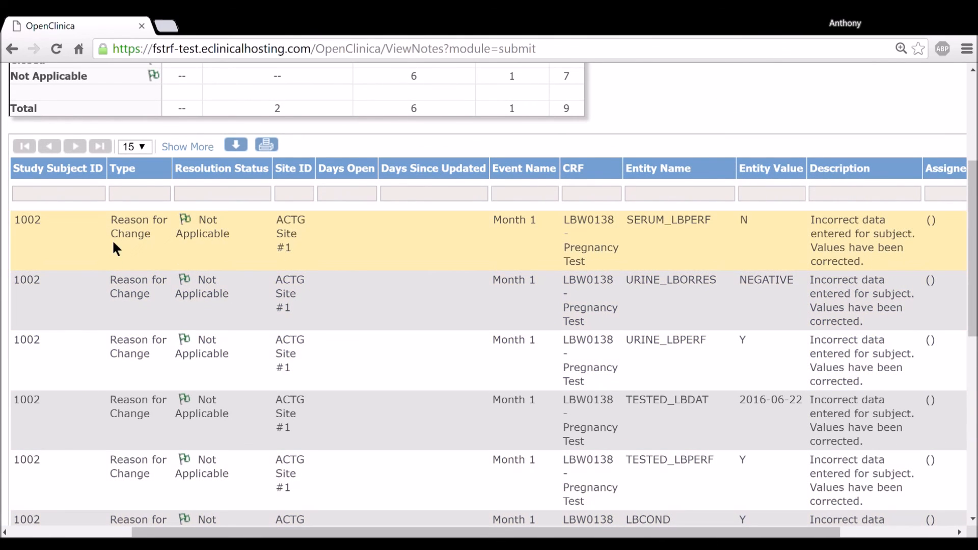
Step: Compare the note types in the last rows, looking at the Failed Validation Check and Annotation entries
scroll(152, 247, "down", 6)
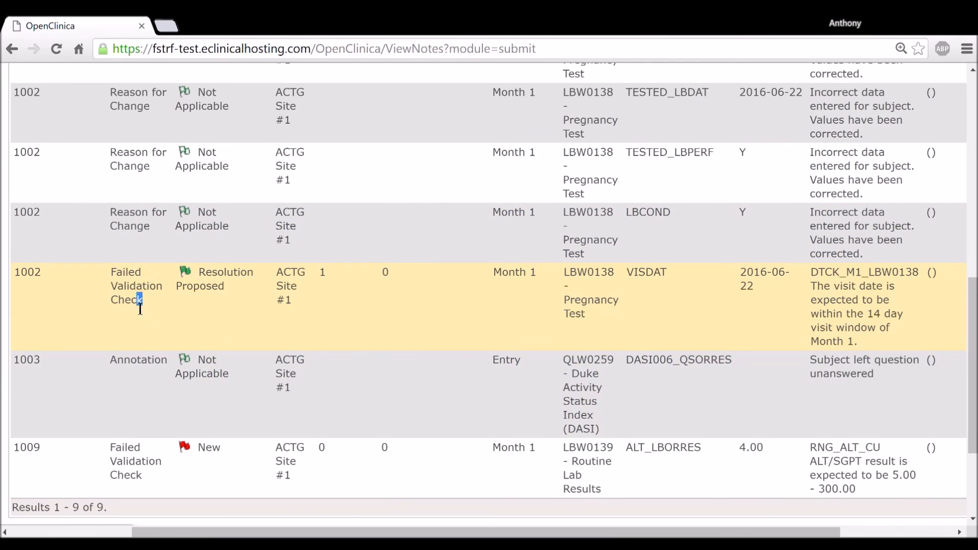
left_click_drag(140, 309, 123, 281)
left_click_drag(137, 361, 112, 361)
left_click_drag(131, 477, 109, 454)
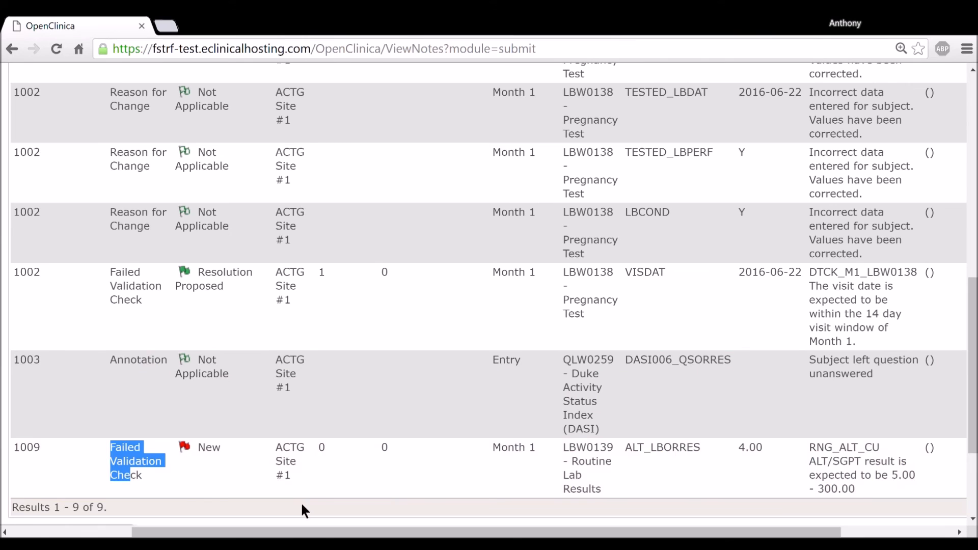
scroll(316, 489, "up", 10)
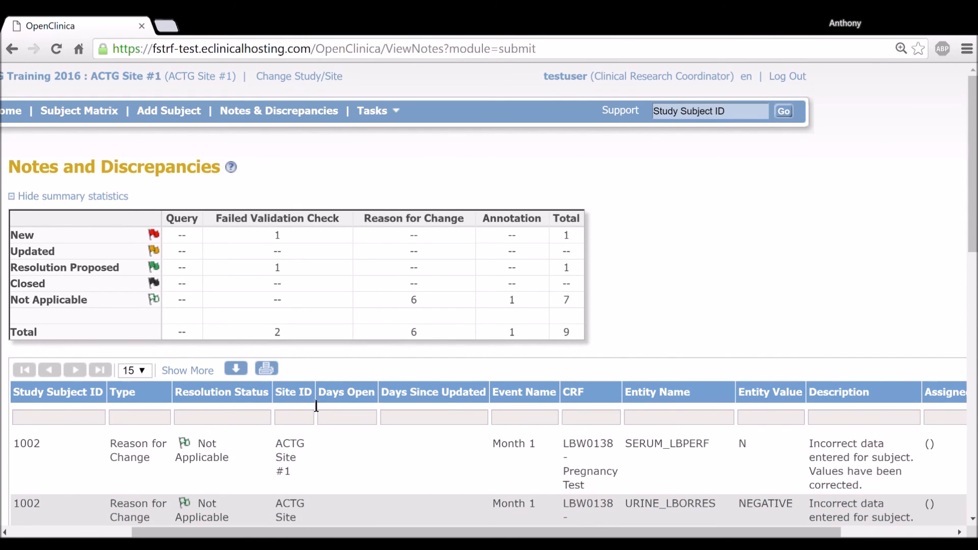
Step: Examine the event, CRF, entity name, entity value and description of the ALT_LBORRES failed validation check
scroll(661, 291, "down", 4)
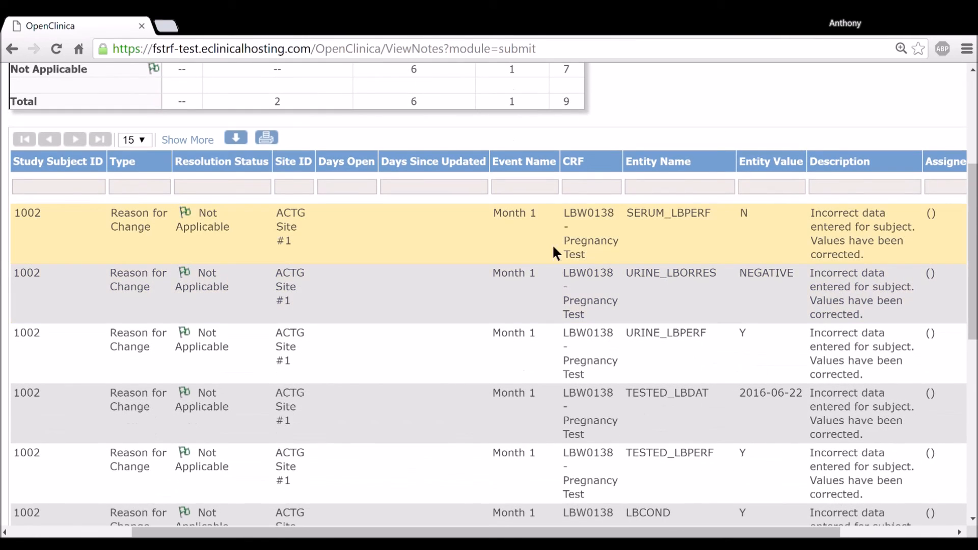
scroll(532, 224, "down", 6)
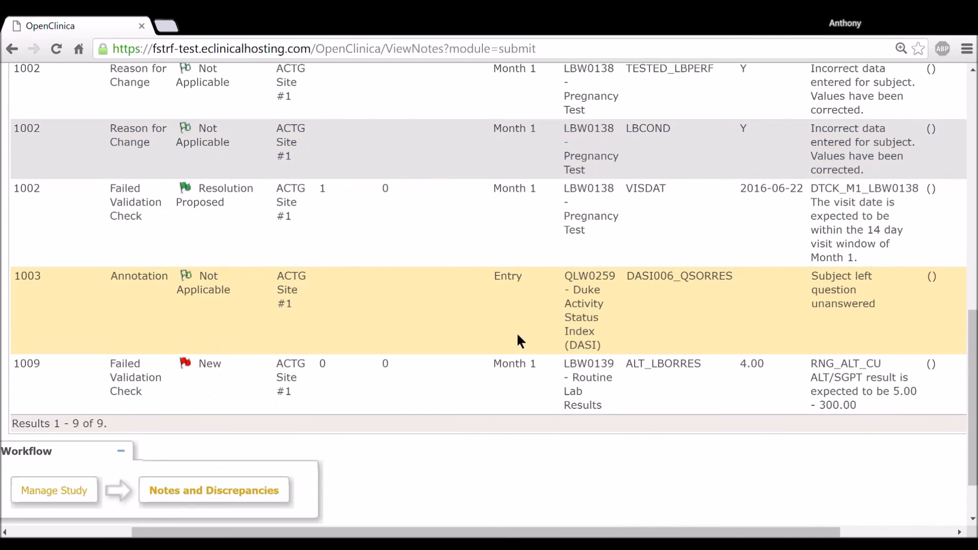
scroll(519, 326, "up", 6)
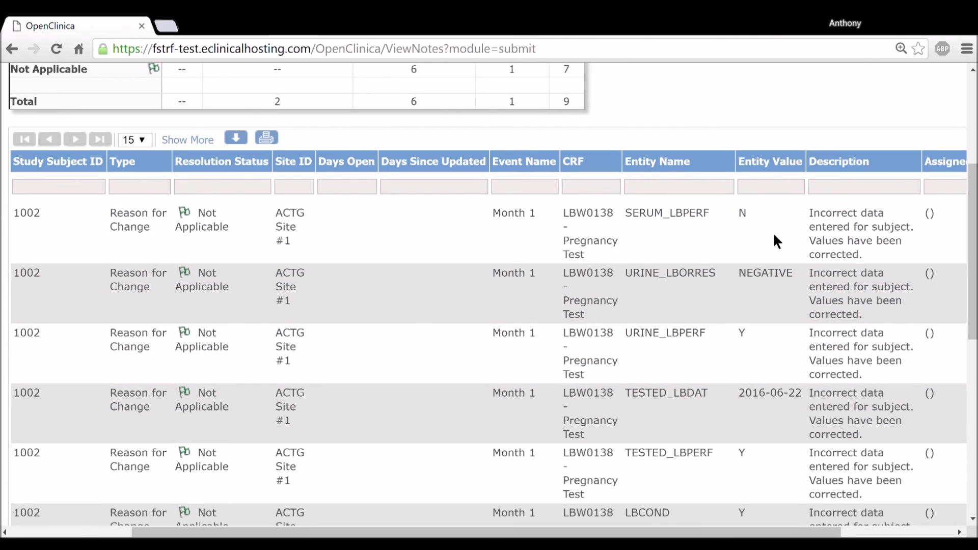
scroll(753, 306, "down", 10)
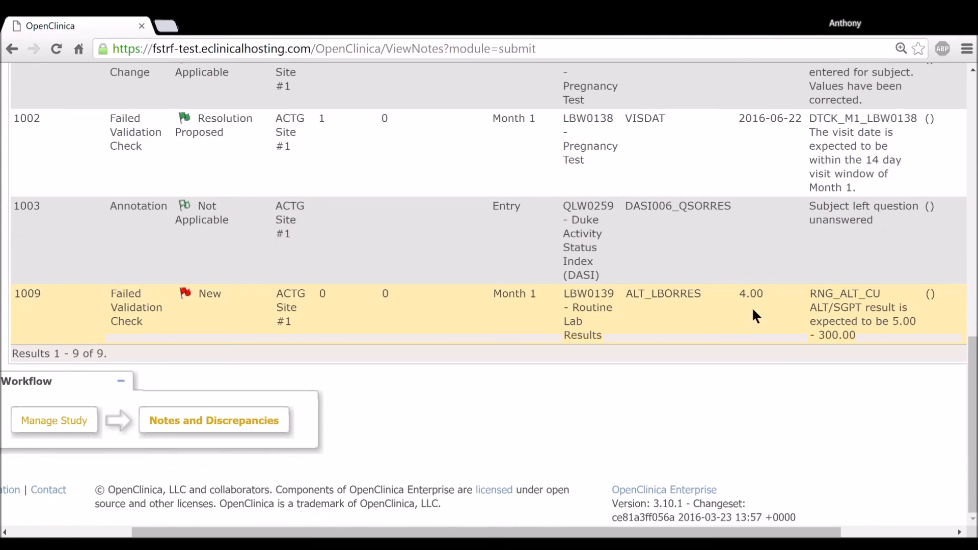
double_click(764, 295)
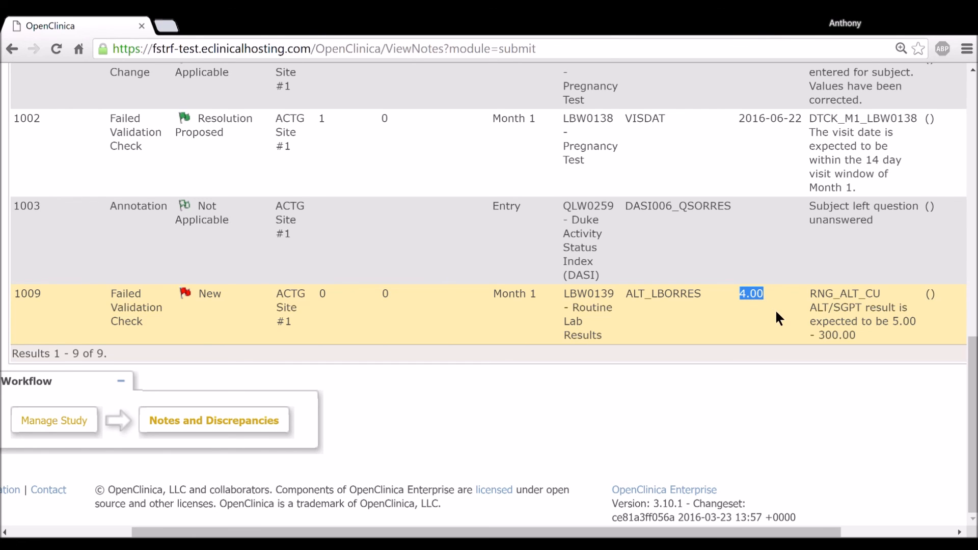
scroll(777, 303, "up", 10)
scroll(850, 369, "down", 1)
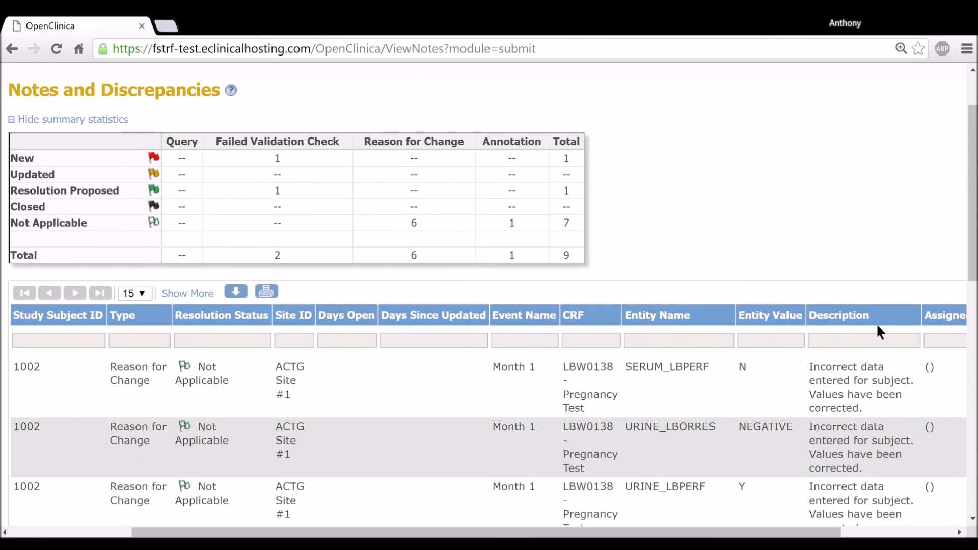
Step: Review the resolution status flags and descriptions of all listed notes, including the correction text on the Reason for Change rows
scroll(830, 285, "down", 3)
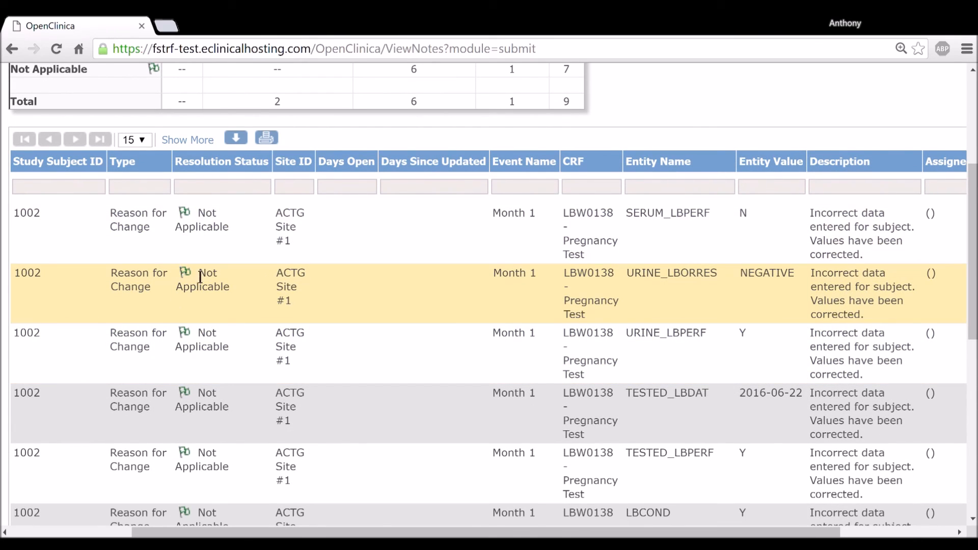
scroll(185, 277, "down", 5)
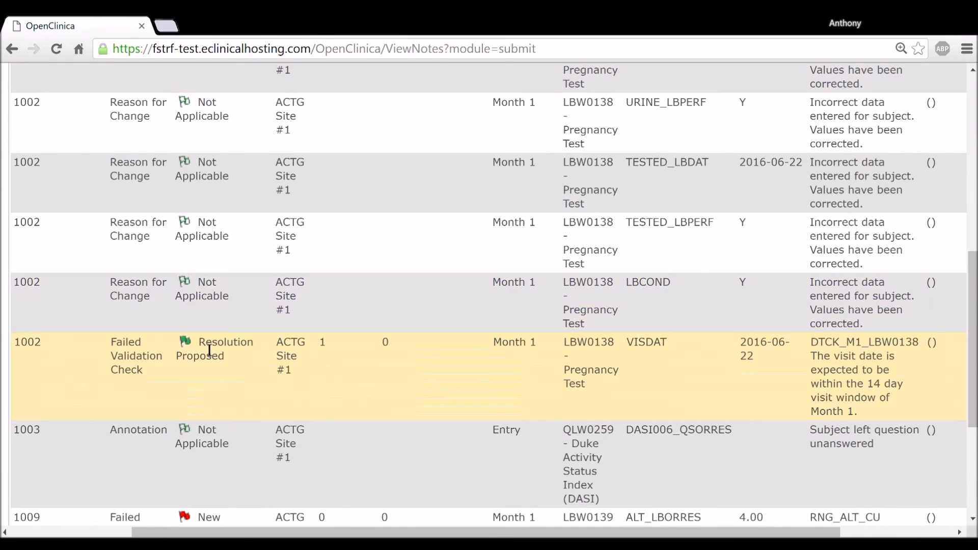
scroll(191, 275, "up", 5)
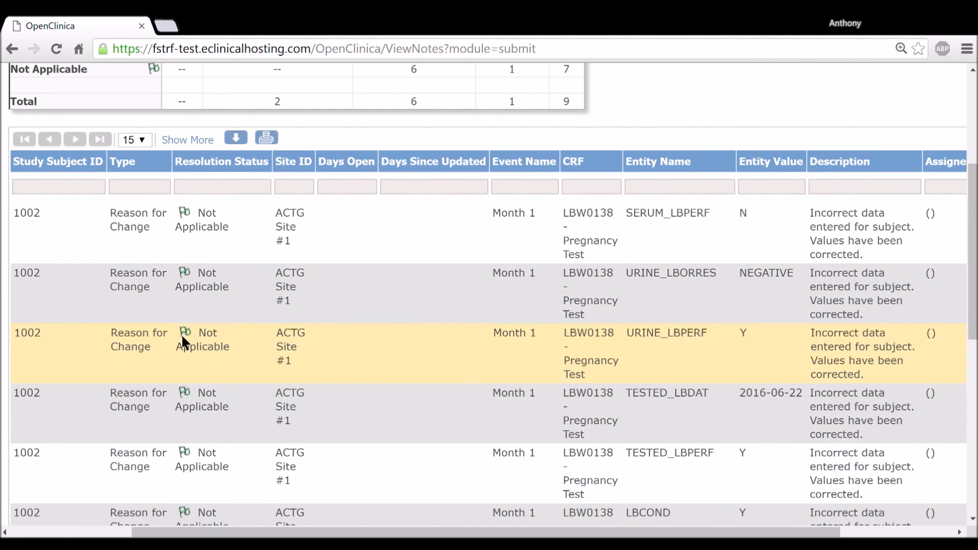
left_click_drag(874, 386, 812, 340)
scroll(217, 305, "down", 10)
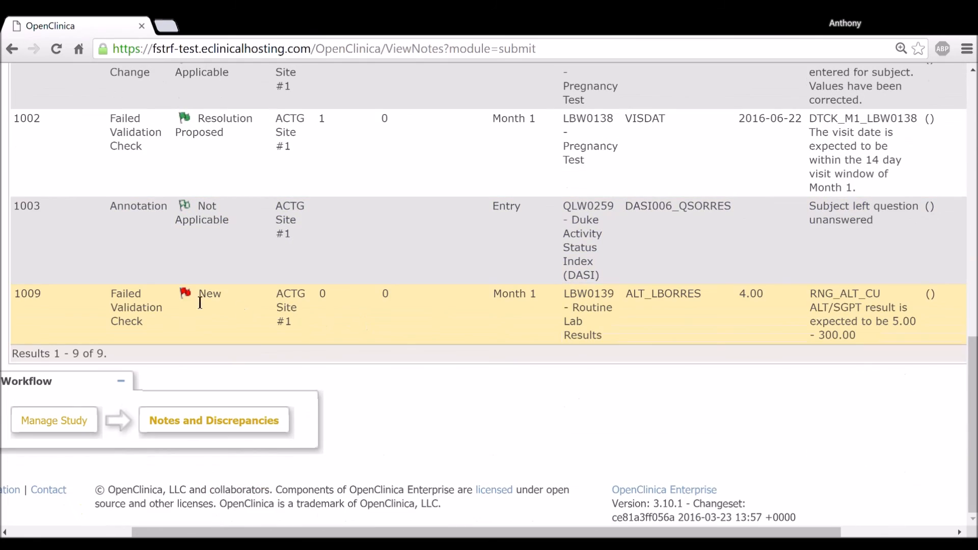
Step: Examine the ALT/SGPT expected-range description on the new failed validation check in the last row
left_click_drag(868, 340, 819, 315)
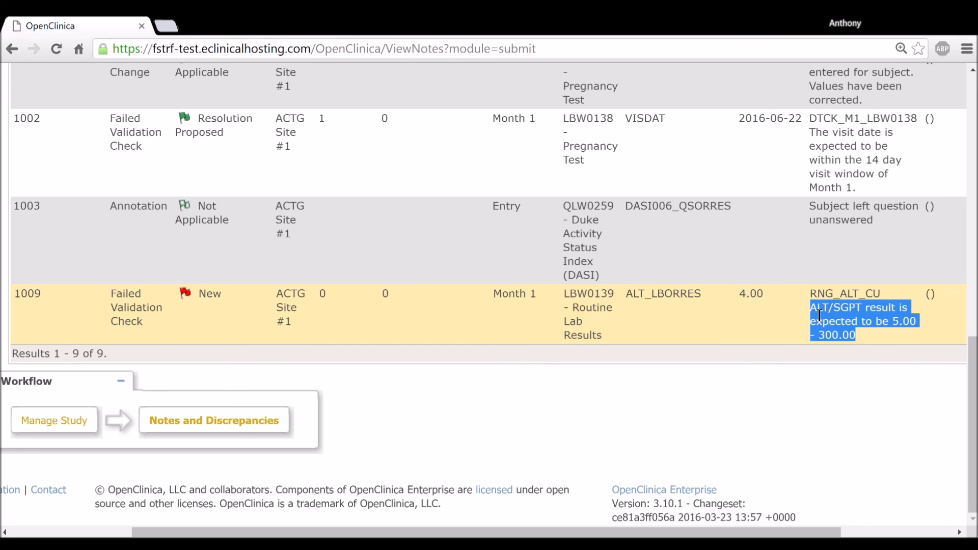
mouse_move(819, 315)
left_mouse_down()
mouse_move(886, 321)
mouse_move(816, 322)
mouse_move(813, 310)
mouse_move(813, 332)
mouse_move(842, 308)
mouse_move(822, 320)
left_mouse_up()
left_click_drag(767, 533, 776, 512)
left_click(713, 434)
scroll(560, 407, "up", 8)
scroll(503, 398, "up", 2)
left_click_drag(600, 532, 582, 524)
Step: Try the notes table's rows-per-page settings of 50 and 25, and return it to 15
scroll(332, 455, "down", 2)
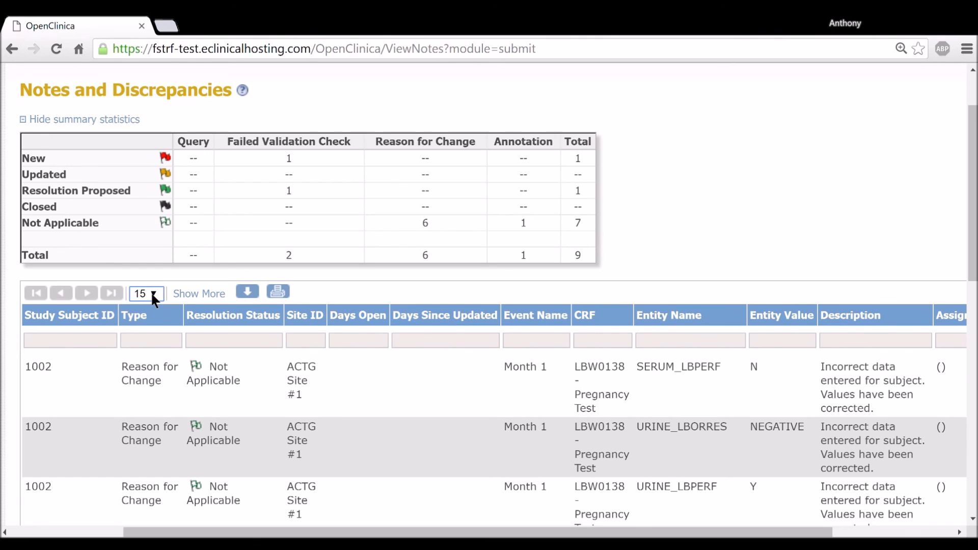
left_click(151, 331)
scroll(257, 345, "down", 3)
scroll(257, 346, "down", 1)
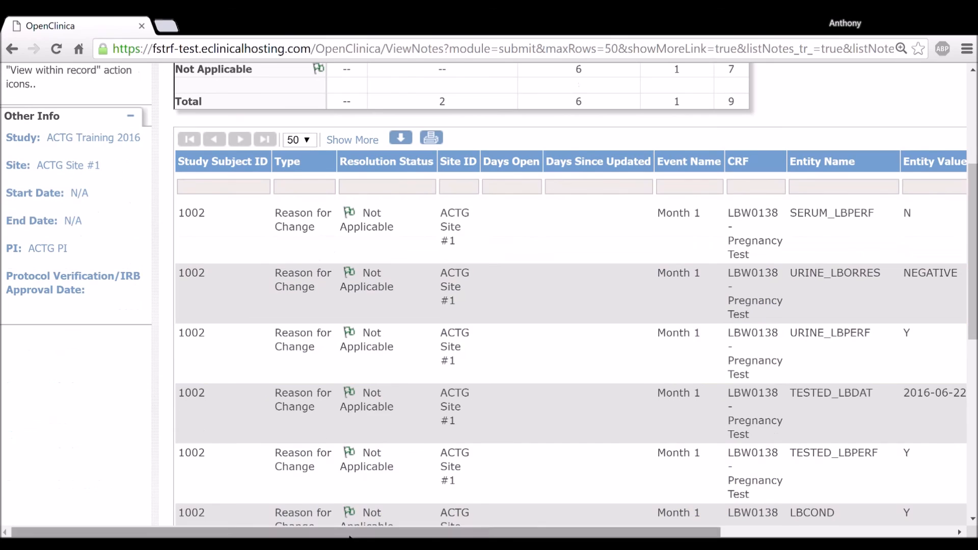
scroll(285, 296, "right", 3)
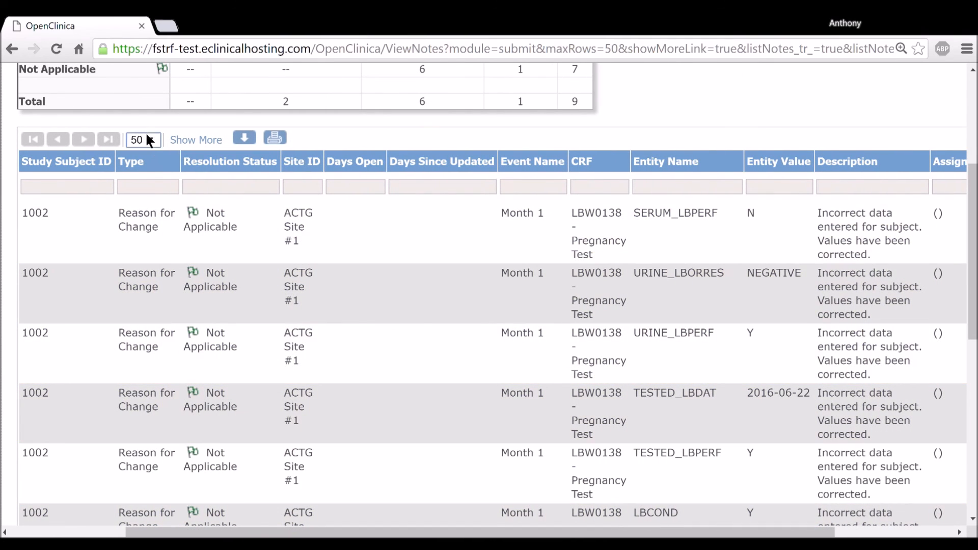
key("Up")
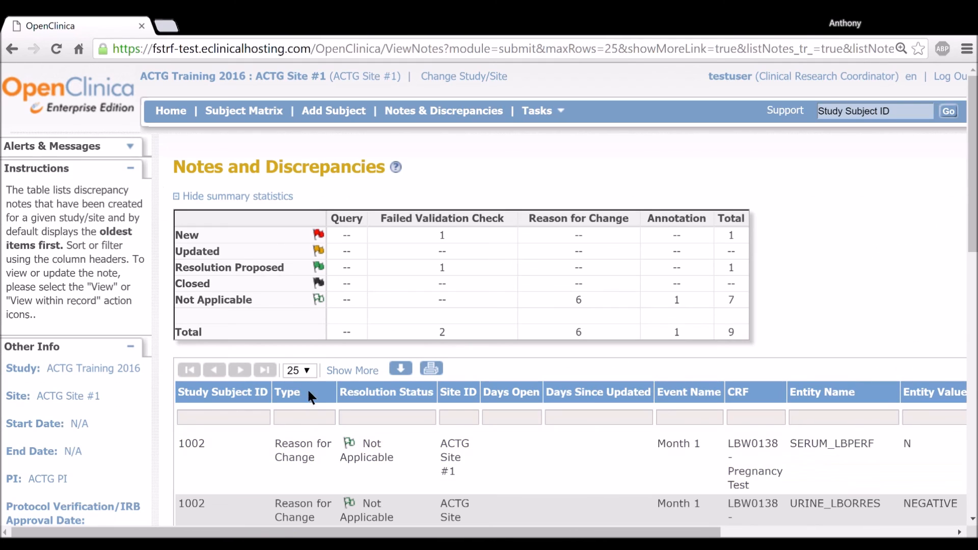
key("Up")
scroll(311, 380, "right", 3)
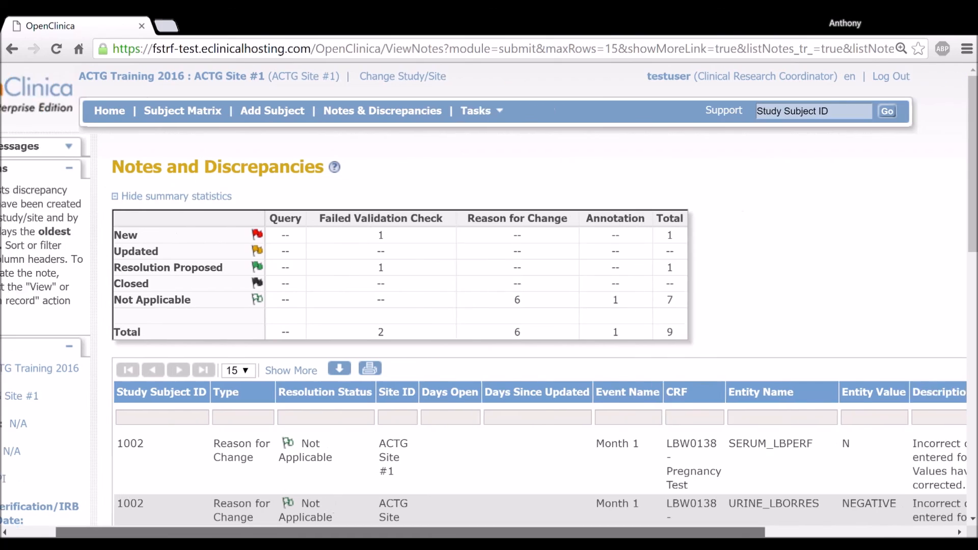
Step: Examine the summary statistics, matching each resolution status and its flag with the note types
scroll(194, 313, "down", 3)
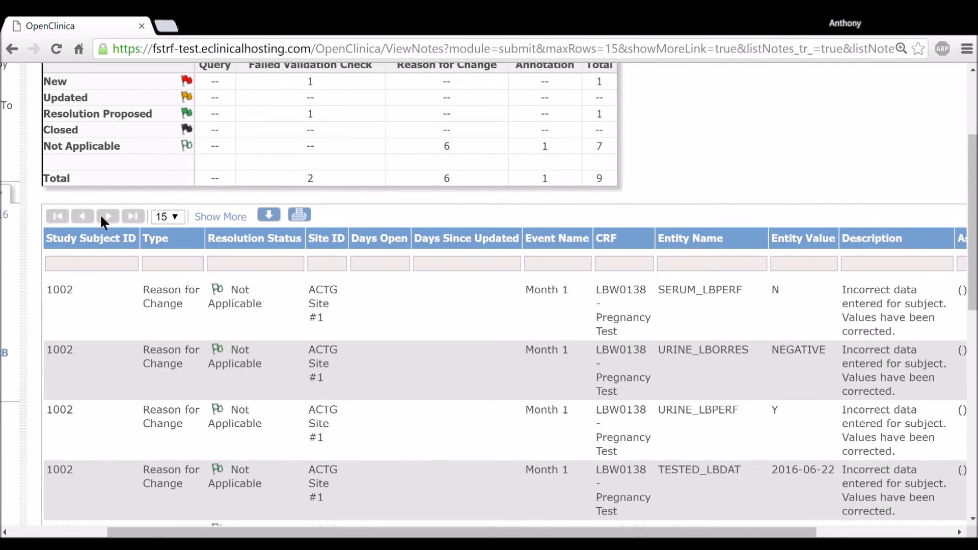
scroll(304, 193, "up", 3)
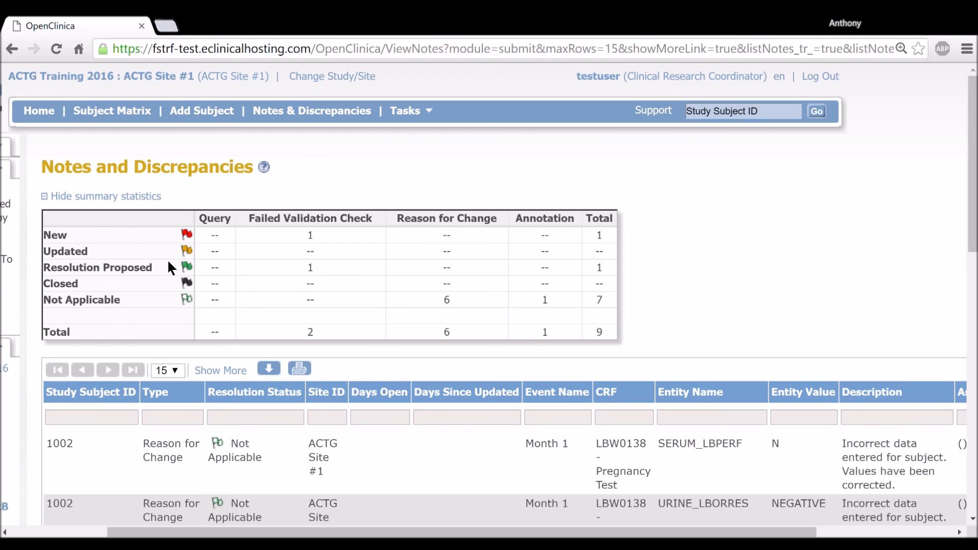
left_click_drag(175, 236, 204, 239)
left_click(660, 288)
scroll(485, 225, "down", 4)
scroll(316, 172, "up", 4)
scroll(317, 173, "up", 1)
scroll(252, 294, "down", 3)
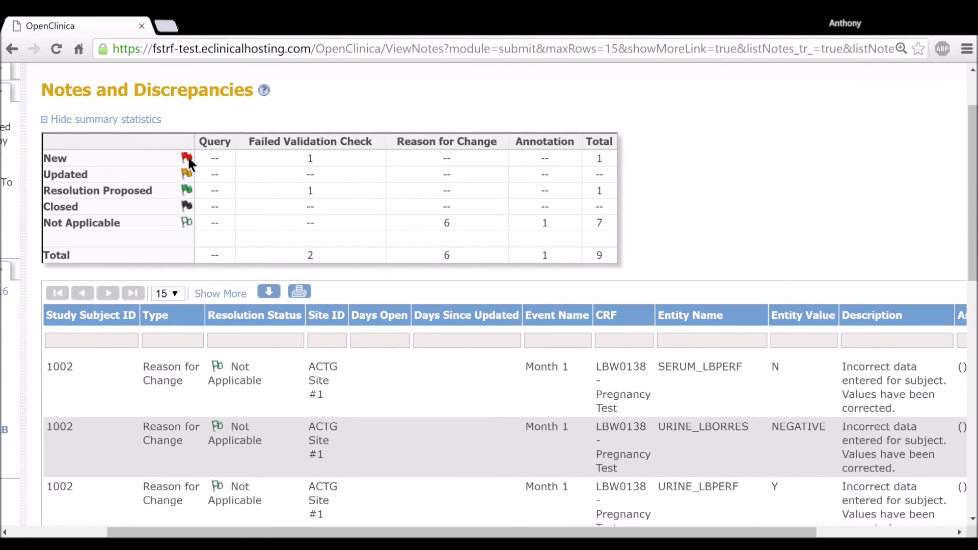
Step: Filter the notes table by the New resolution status
scroll(755, 212, "down", 3)
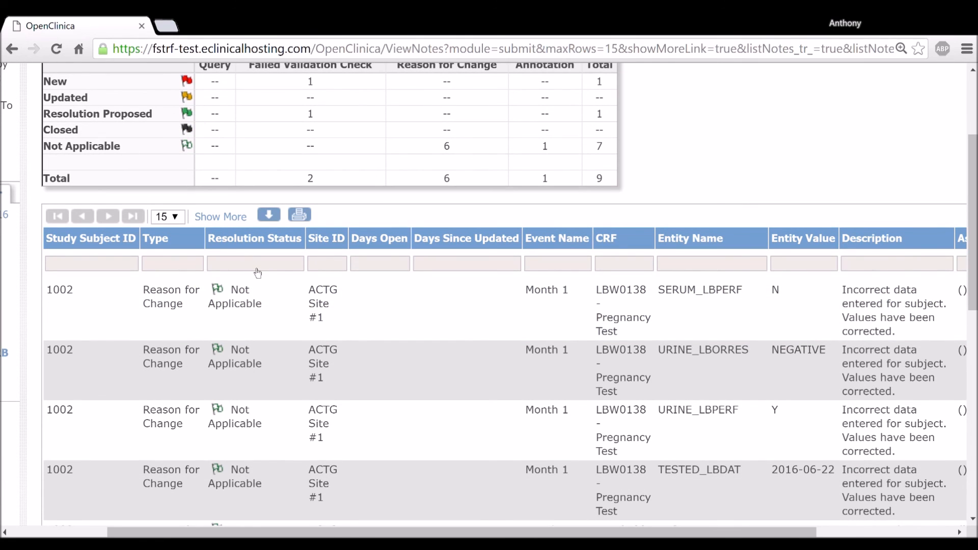
left_click(270, 274)
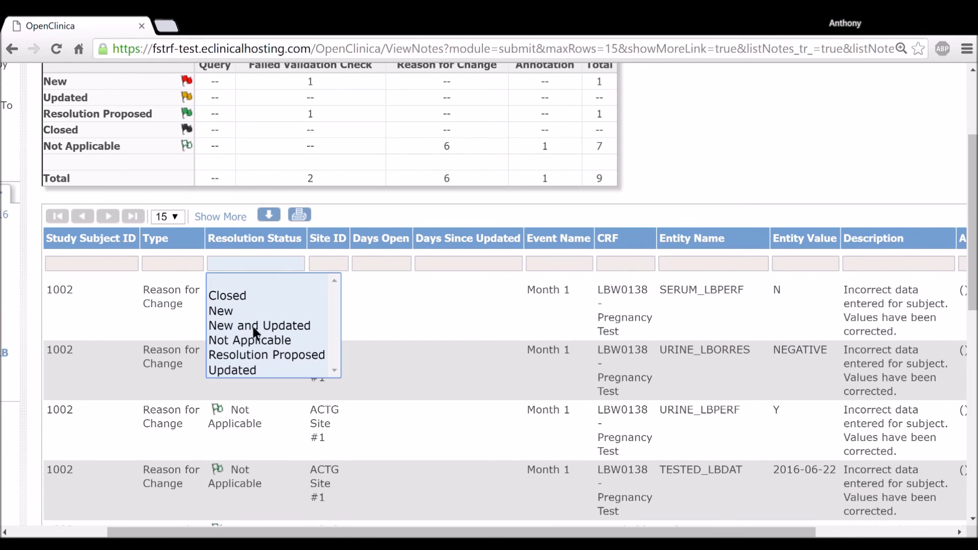
left_click(237, 310)
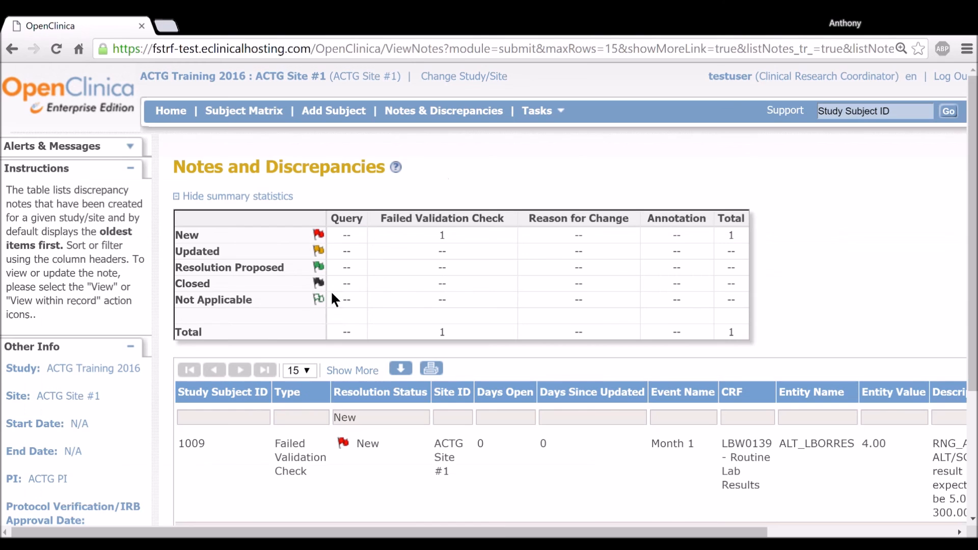
scroll(338, 357, "down", 3)
scroll(498, 448, "right", 4)
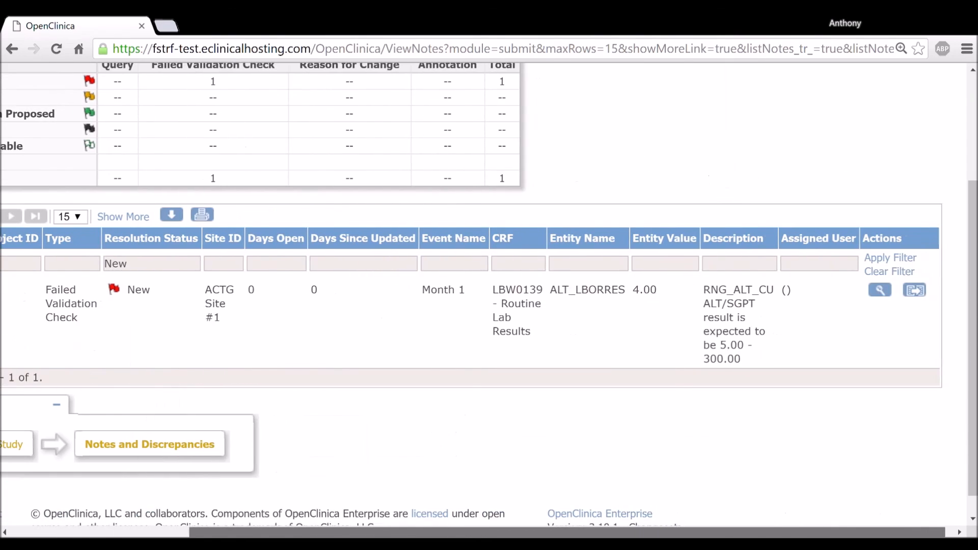
Step: Inspect the filtered ALT_LBORRES note across all columns and compare it with the summary statistics
scroll(369, 407, "up", 1)
scroll(367, 406, "down", 1)
left_click_drag(403, 532, 387, 532)
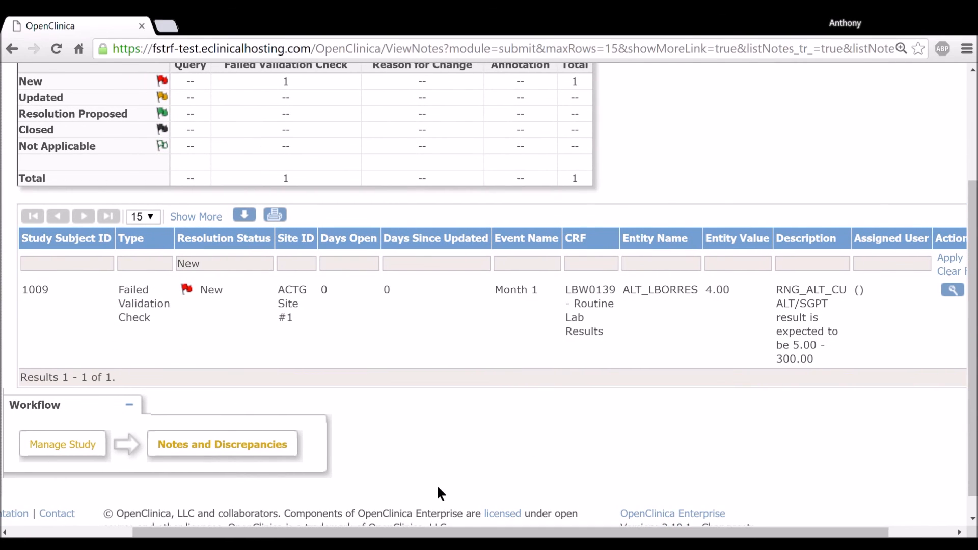
scroll(432, 473, "up", 3)
scroll(415, 460, "down", 3)
scroll(418, 474, "up", 2)
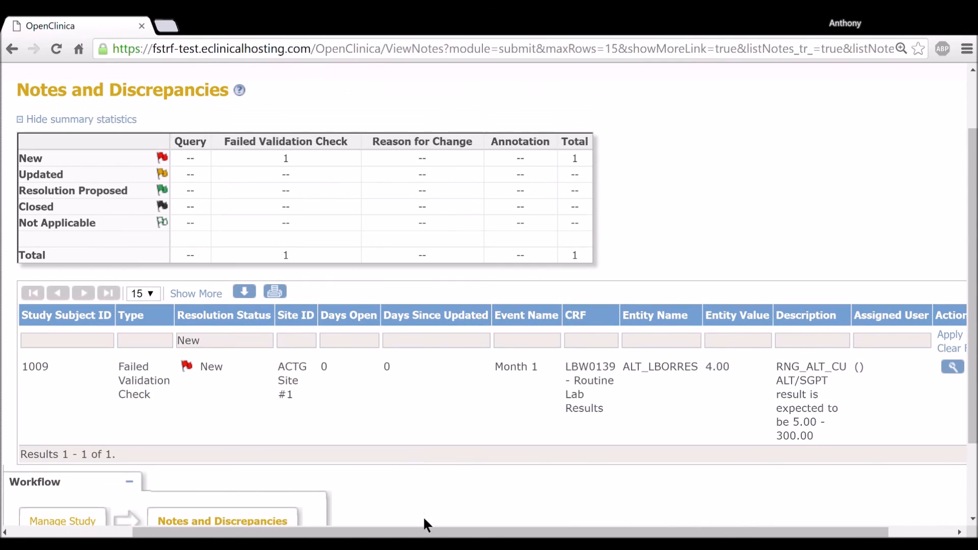
left_click_drag(459, 532, 506, 532)
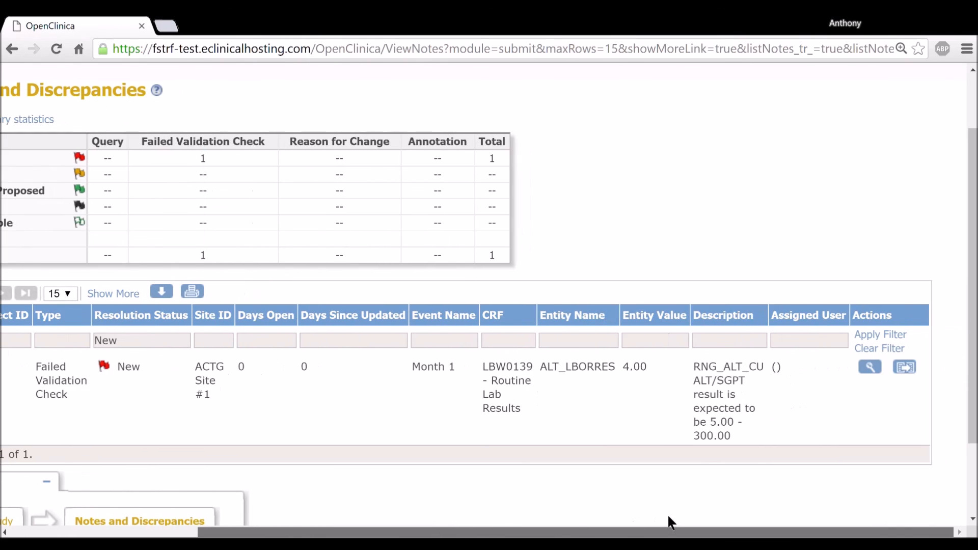
scroll(493, 530, "left", 3)
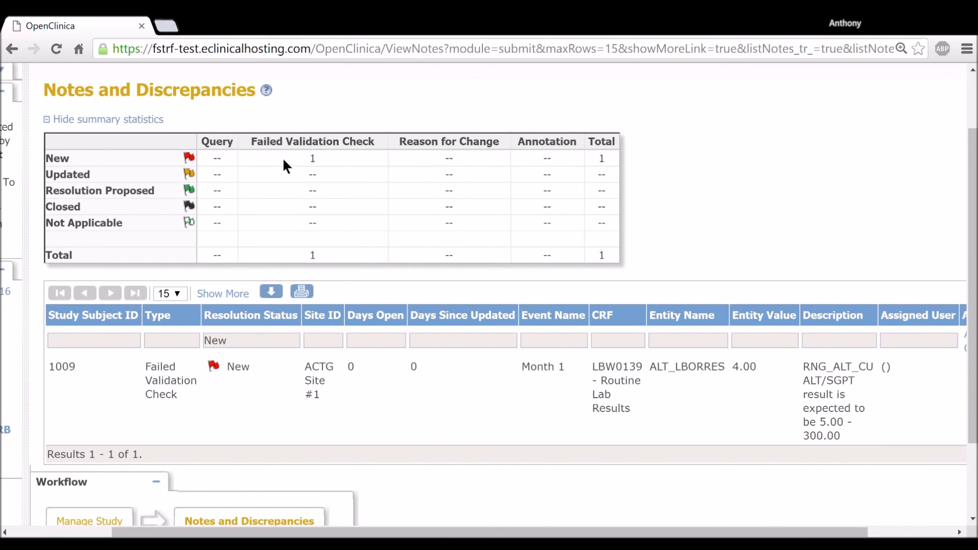
scroll(406, 529, "right", 1)
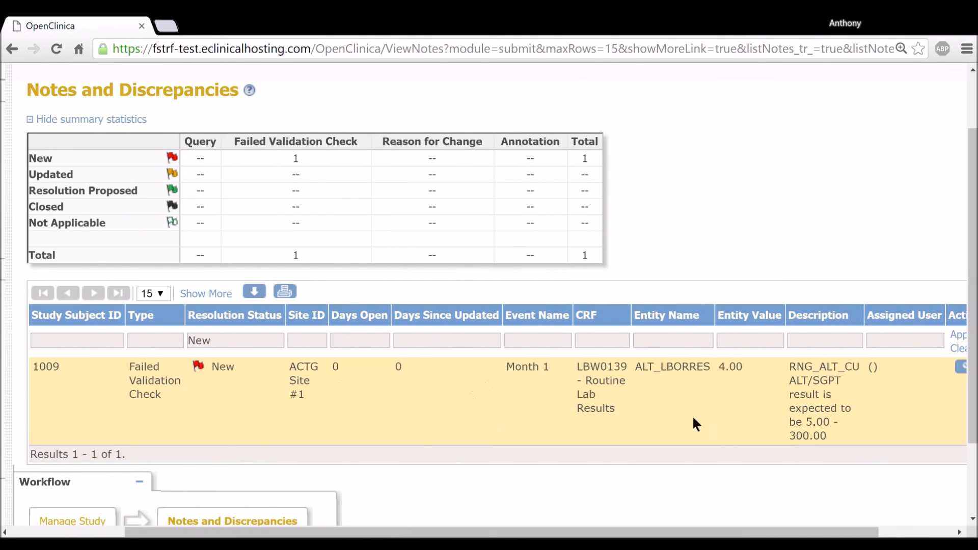
Step: View the details of the ALT_LBORRES failed validation check and look over its properties and audit history
left_click_drag(831, 443, 825, 501)
left_click_drag(642, 532, 713, 533)
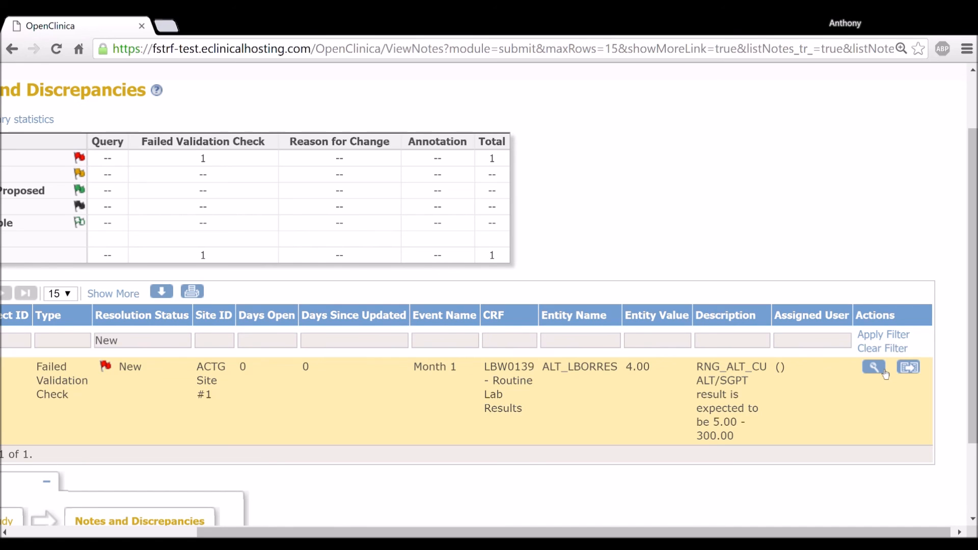
left_click(884, 373)
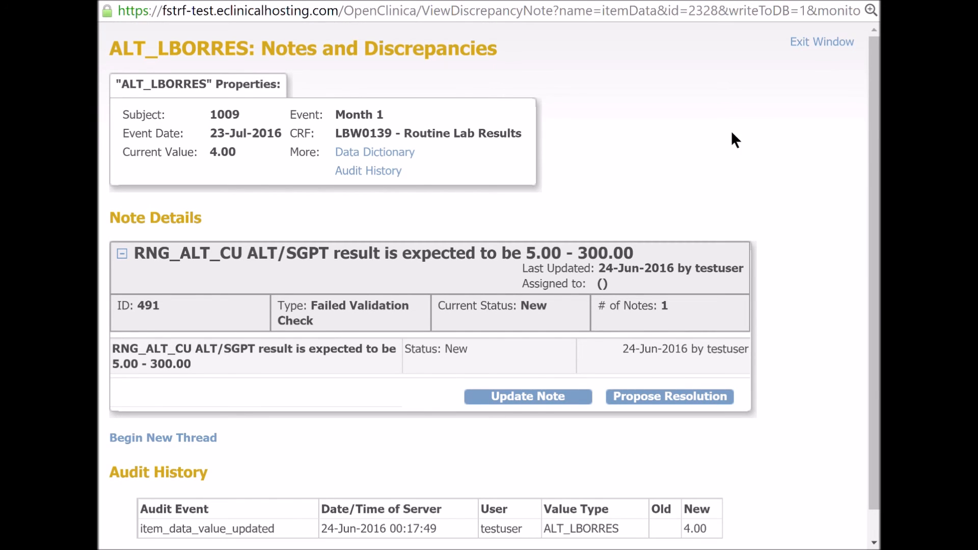
scroll(734, 140, "down", 1)
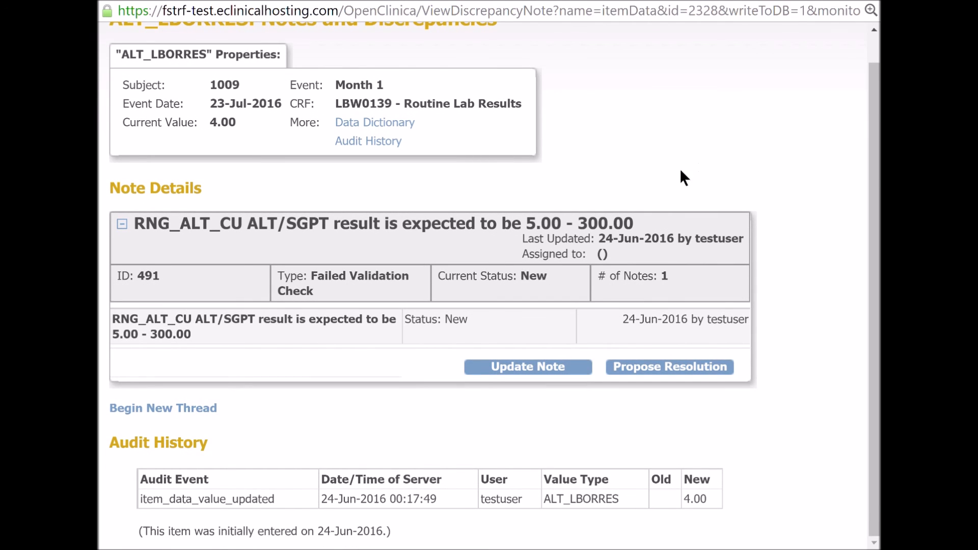
scroll(549, 273, "up", 1)
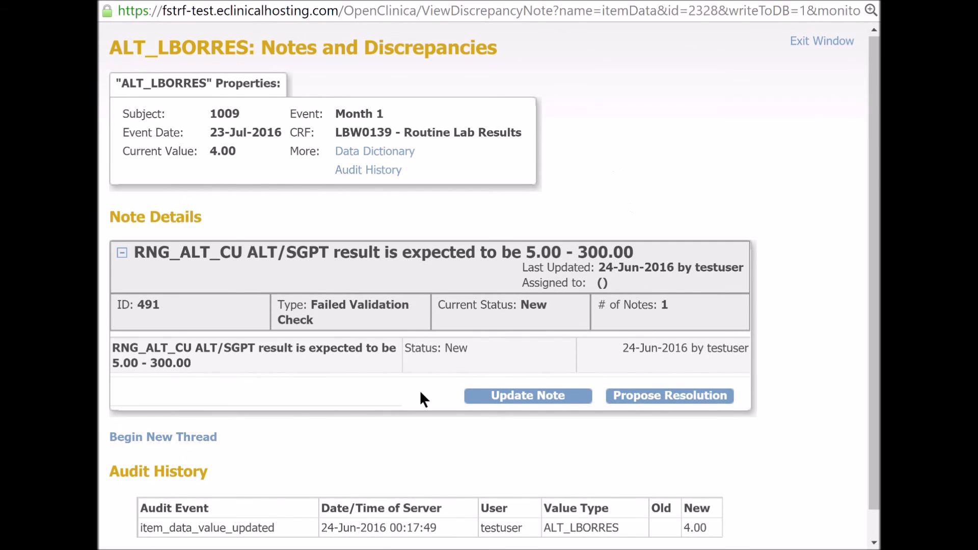
Step: Check the note's range description, the new value in the audit history and the note's current status
mouse_move(196, 348)
left_mouse_down()
mouse_move(208, 363)
mouse_move(278, 363)
mouse_move(193, 358)
mouse_move(202, 356)
left_mouse_up()
left_click_drag(719, 522, 693, 540)
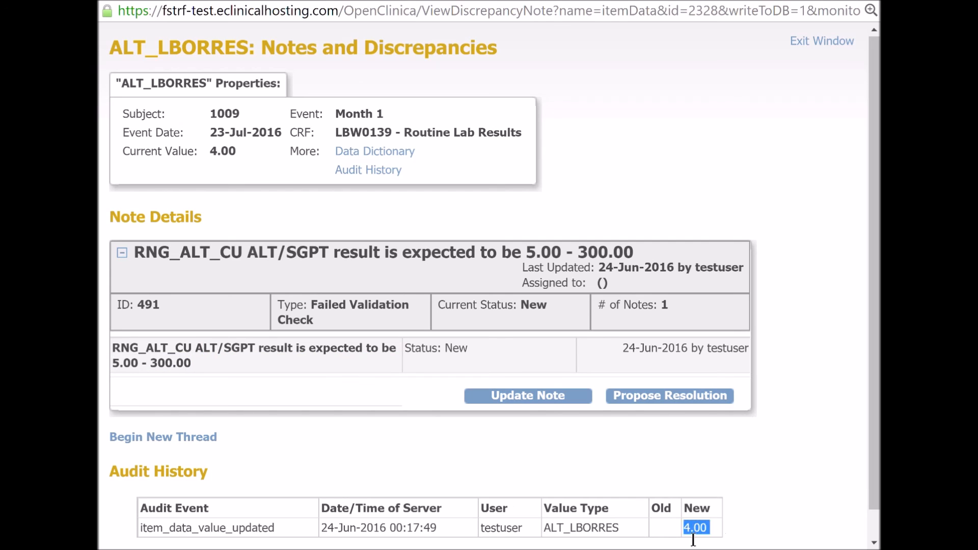
left_click(637, 451)
left_click_drag(549, 307, 530, 314)
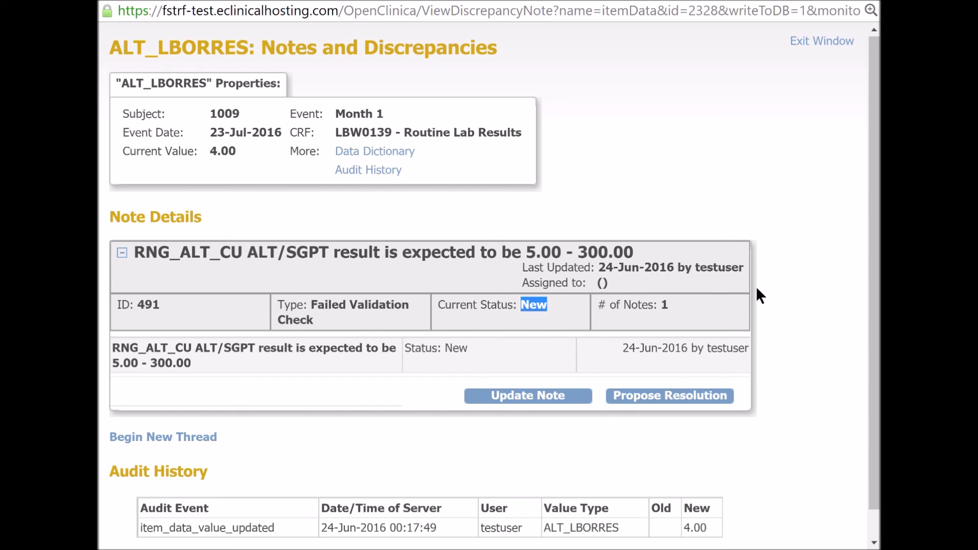
left_click(804, 364)
Step: Start a proposed resolution for the ALT/SGPT range note, ready for its description
scroll(748, 371, "down", 1)
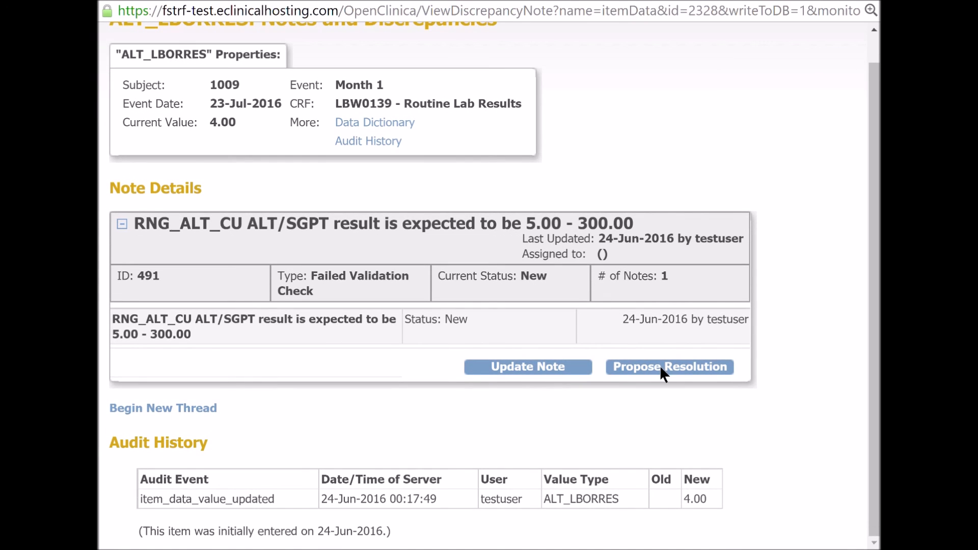
left_click(659, 365)
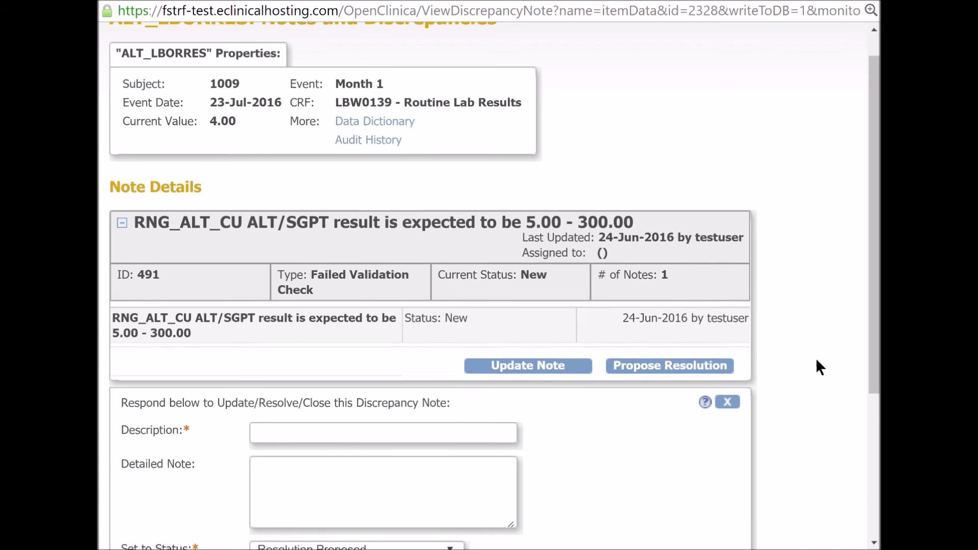
scroll(814, 358, "down", 3)
left_click(309, 271)
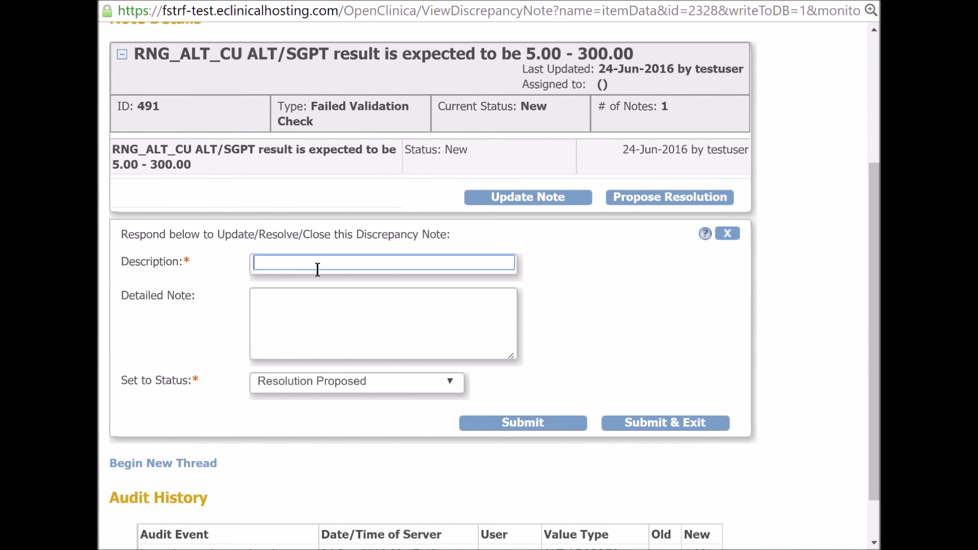
scroll(298, 278, "up", 1)
scroll(298, 278, "up", 3)
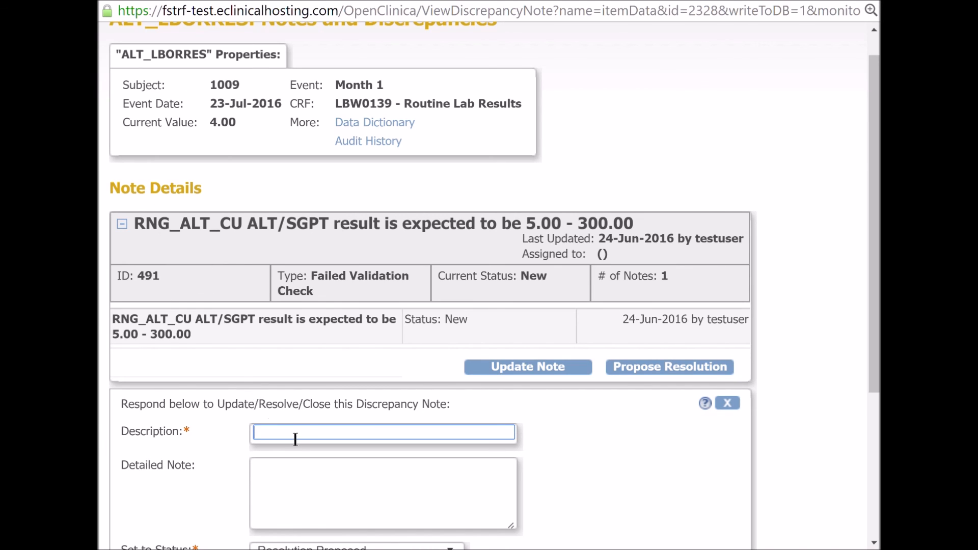
scroll(266, 443, "down", 3)
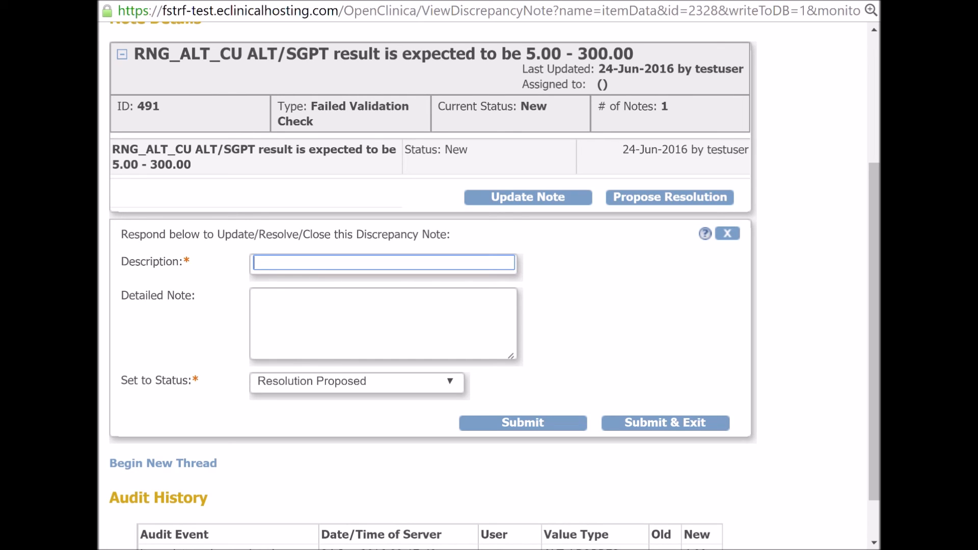
Step: Enter "Confirming that value is correct." as the resolution's description and move on to its detailed note
type("M")
key("BackSpace")
type("Confirming that value is correct")
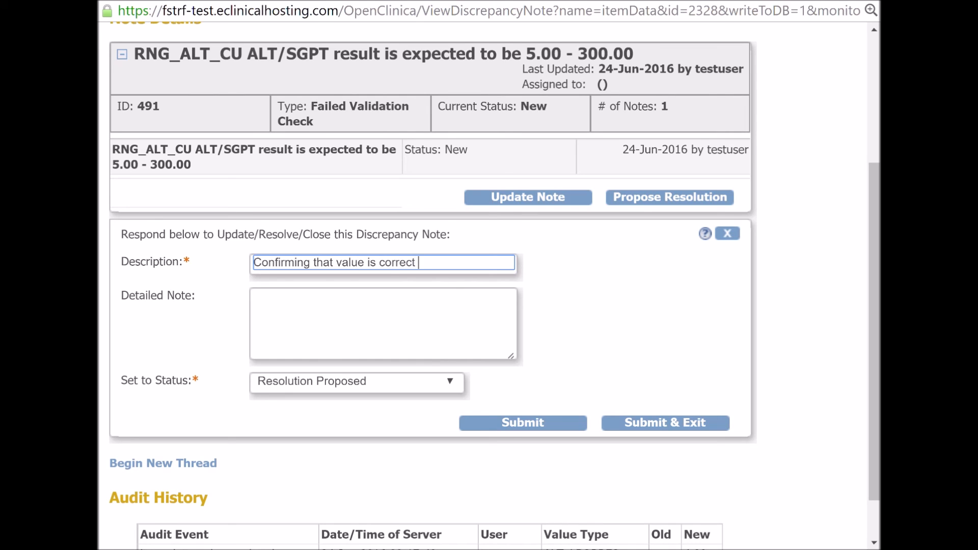
type(" .")
left_click(394, 317)
left_click(441, 270)
left_click(407, 344)
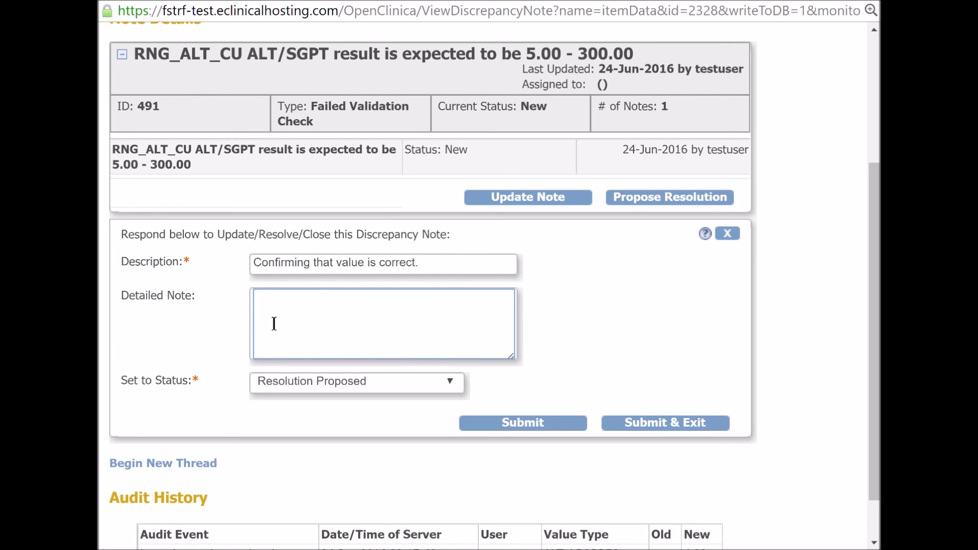
Step: Submit the ALT/SGPT note's response with the status Resolution Proposed and exit to the Notes and Discrepancies listing
left_click(196, 387)
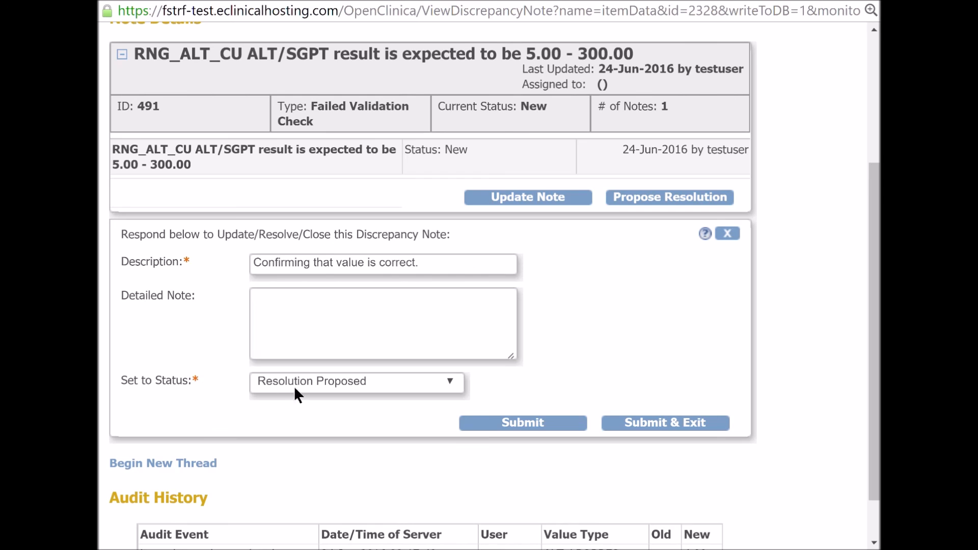
left_click(643, 423)
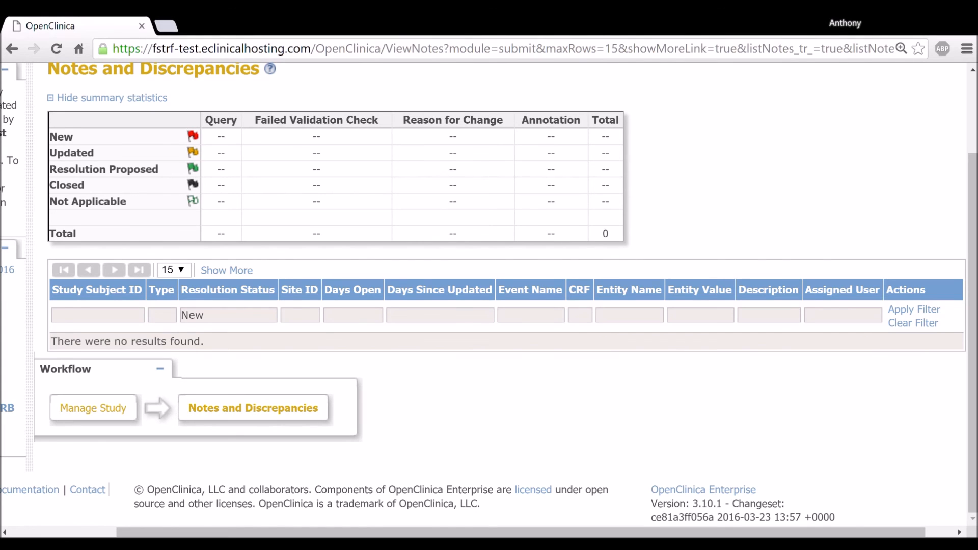
scroll(759, 208, "up", 2)
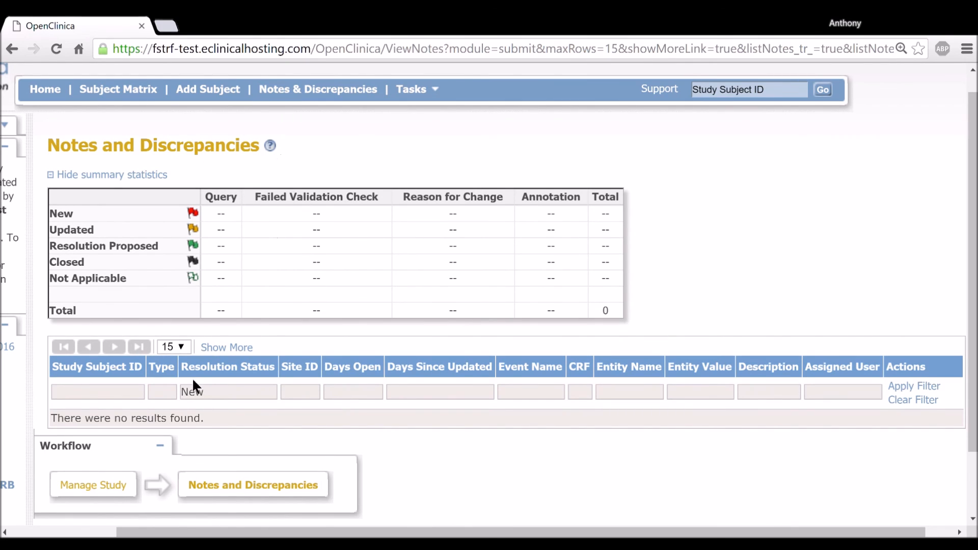
Step: Filter the discrepancy listing to the resolution status Resolution Proposed and locate the ALT_LBORRES failed validation check
left_click(220, 393)
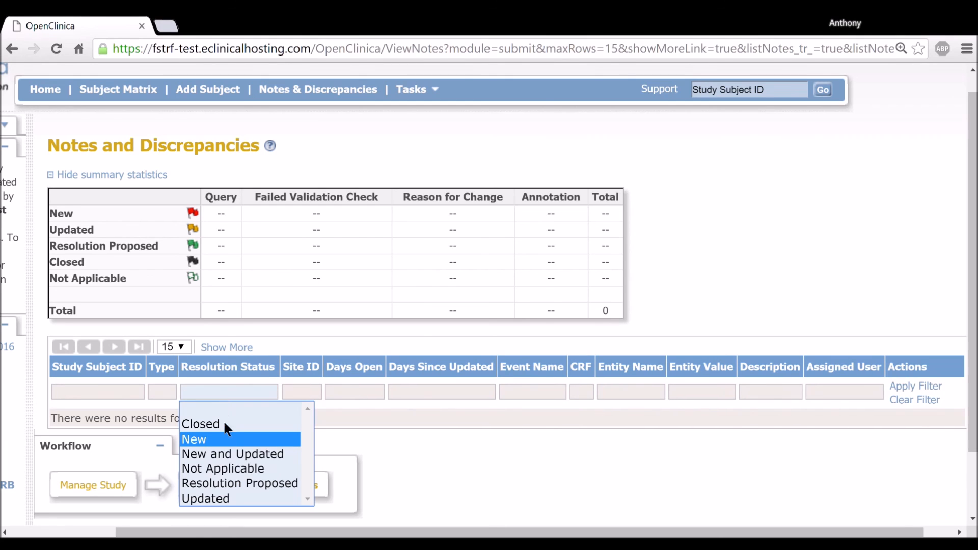
left_click(215, 484)
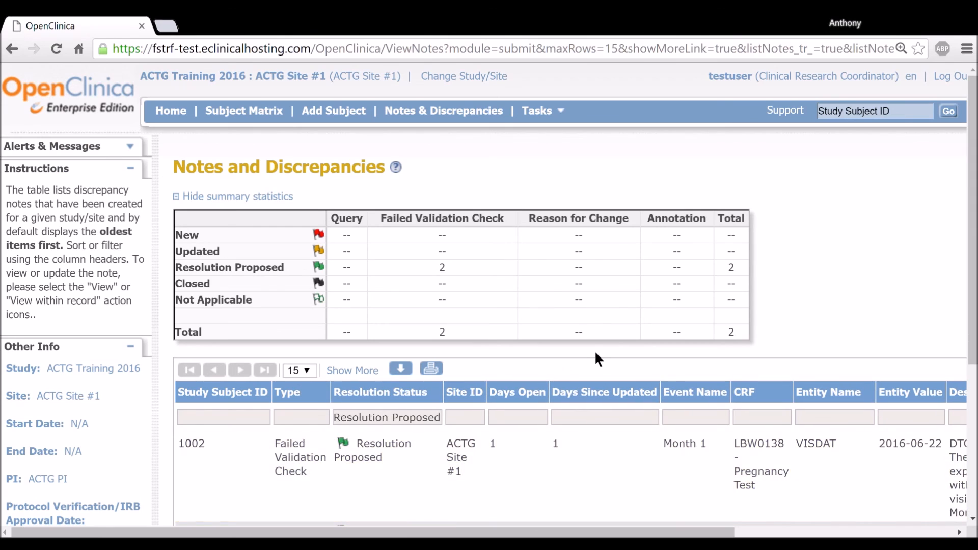
scroll(579, 349, "down", 5)
scroll(371, 476, "right", 3)
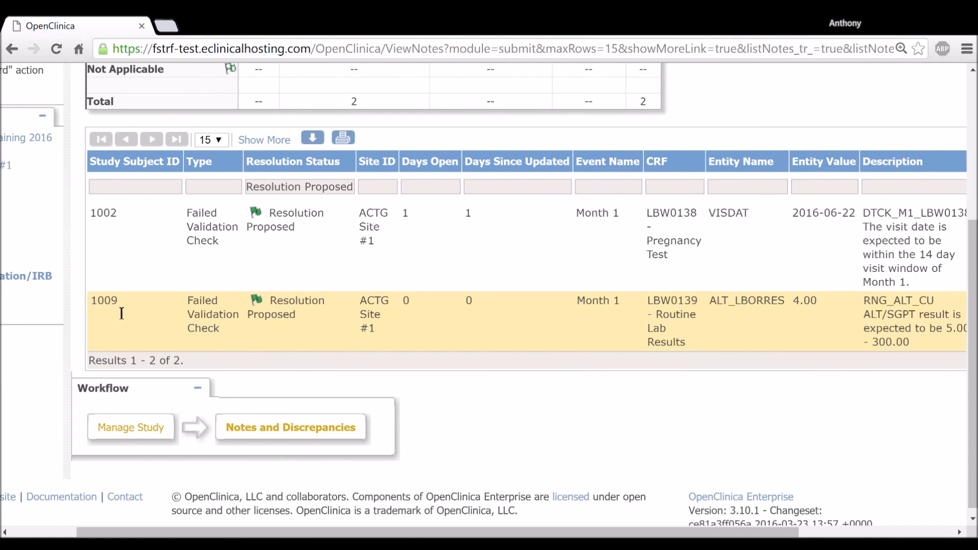
left_click_drag(125, 308, 78, 308)
left_click(121, 306)
scroll(357, 433, "right", 2)
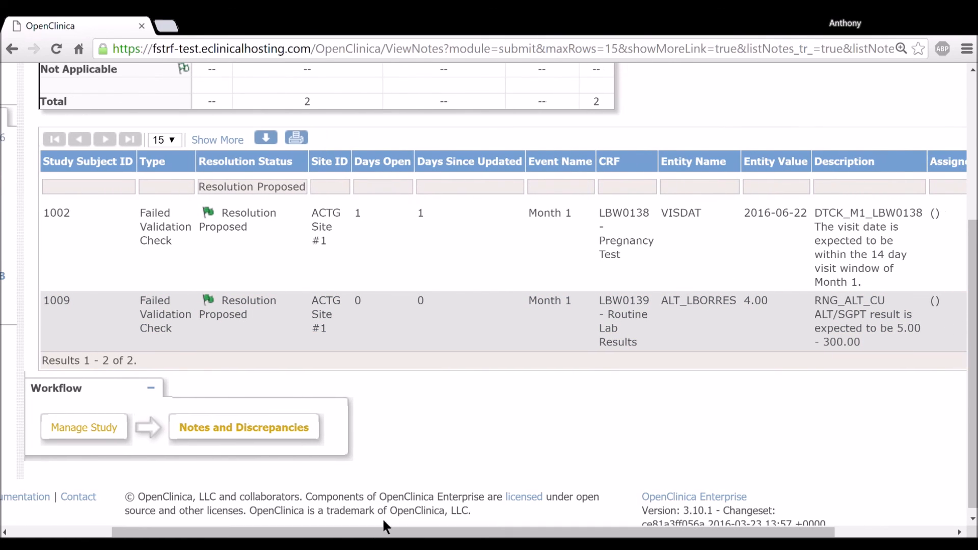
Step: Compare the Resolution Proposed failed validation checks in the summary statistics with the filtered notes in the listing
scroll(304, 410, "up", 5)
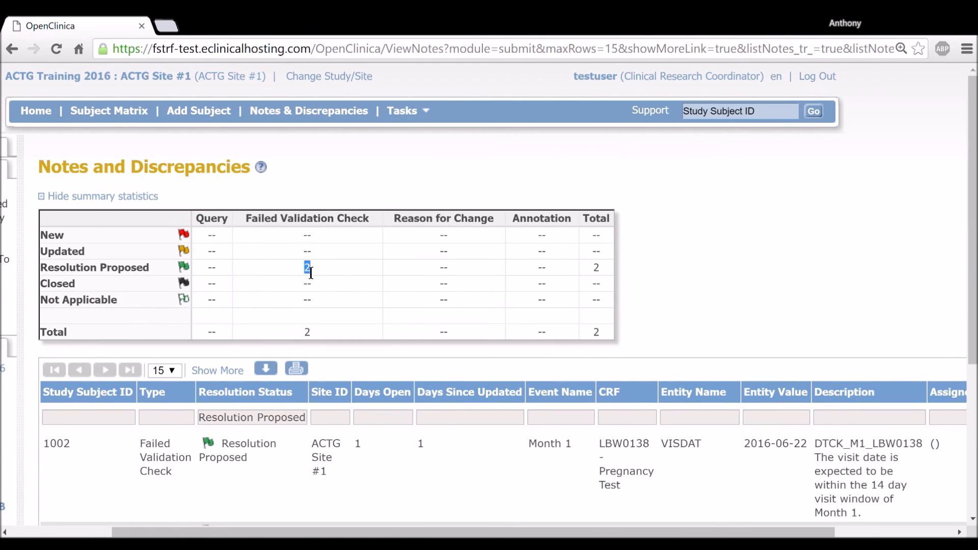
scroll(306, 270, "down", 5)
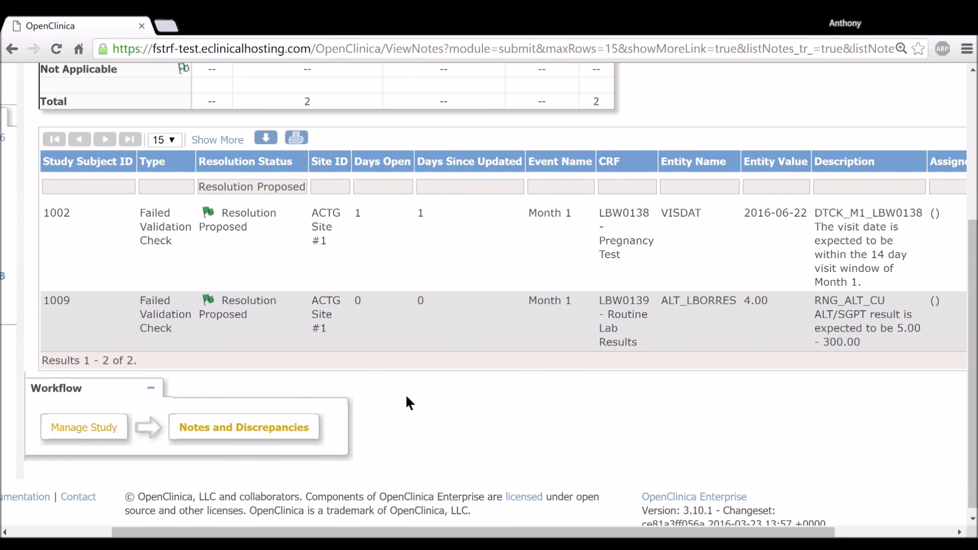
left_click_drag(453, 533, 476, 533)
scroll(273, 369, "up", 2)
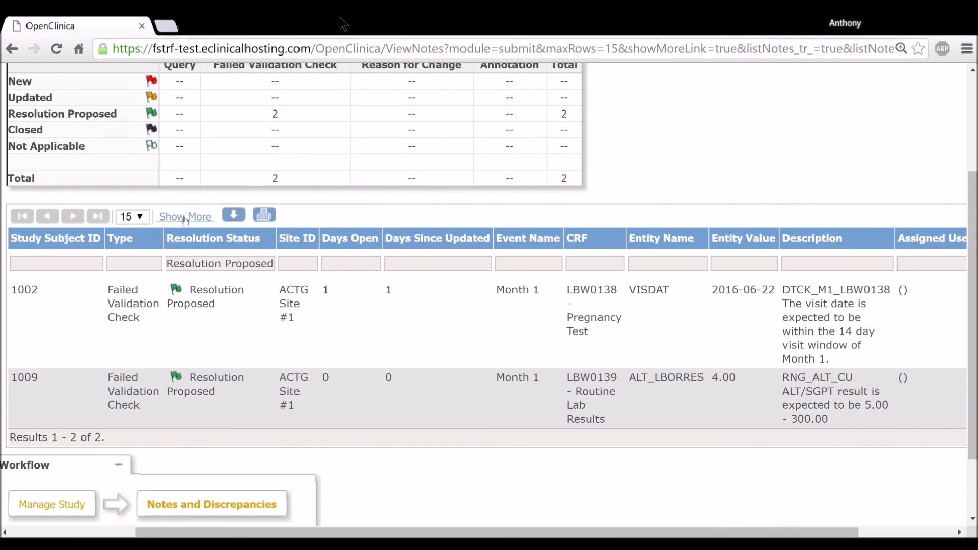
scroll(82, 200, "up", 1)
scroll(82, 197, "up", 2)
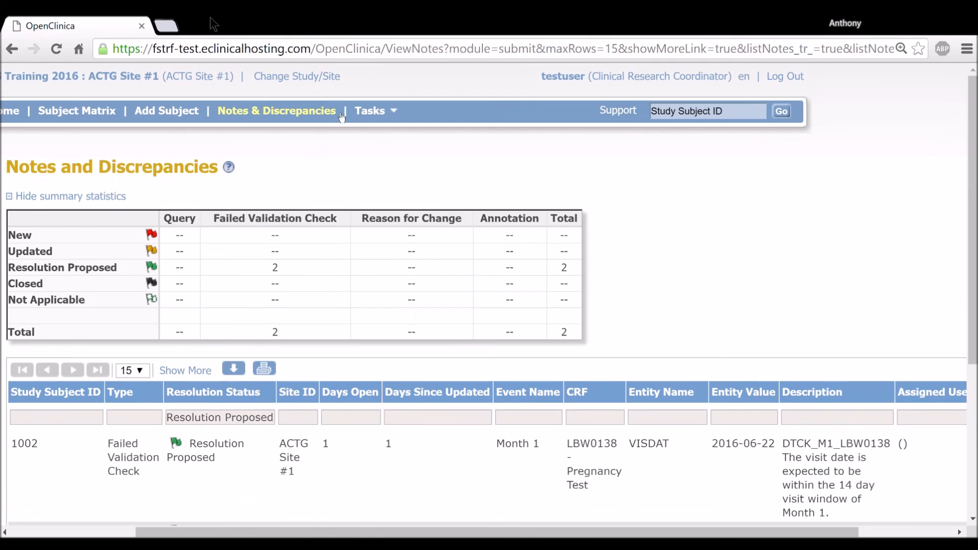
scroll(265, 125, "down", 3)
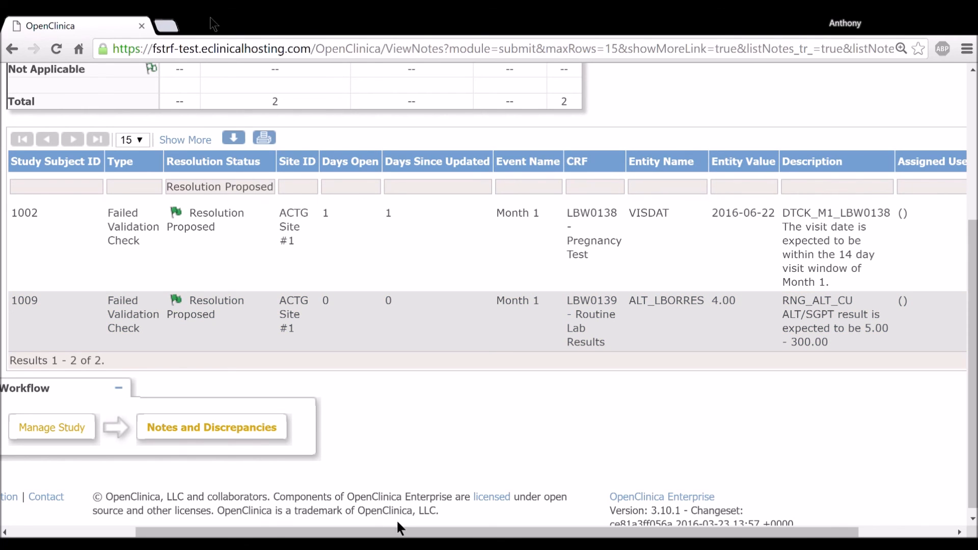
Step: Clear the resolution status filter so the listing covers notes of every status
mouse_move(400, 523)
left_mouse_down()
mouse_move(460, 530)
mouse_move(408, 532)
left_mouse_up()
left_click(476, 430)
left_click(321, 193)
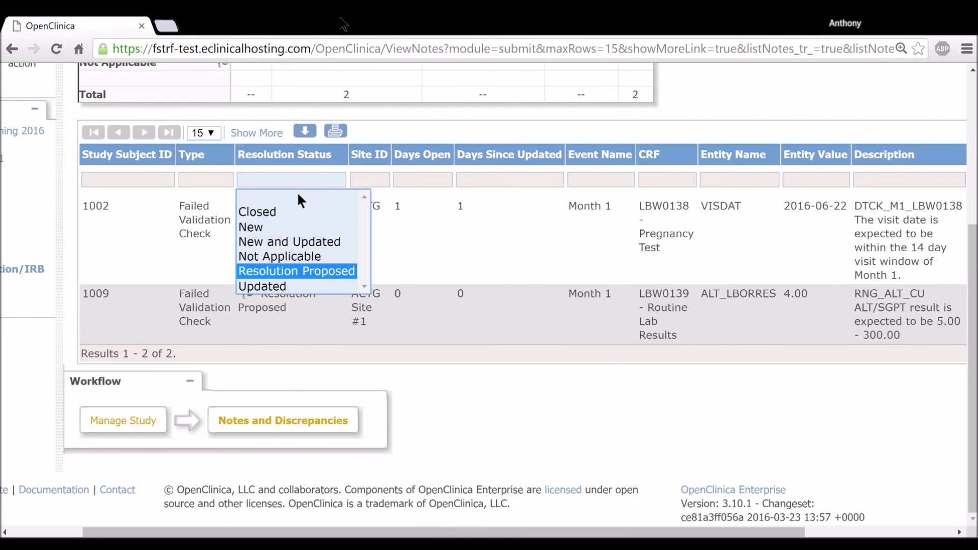
left_click(291, 196)
scroll(386, 331, "down", 3)
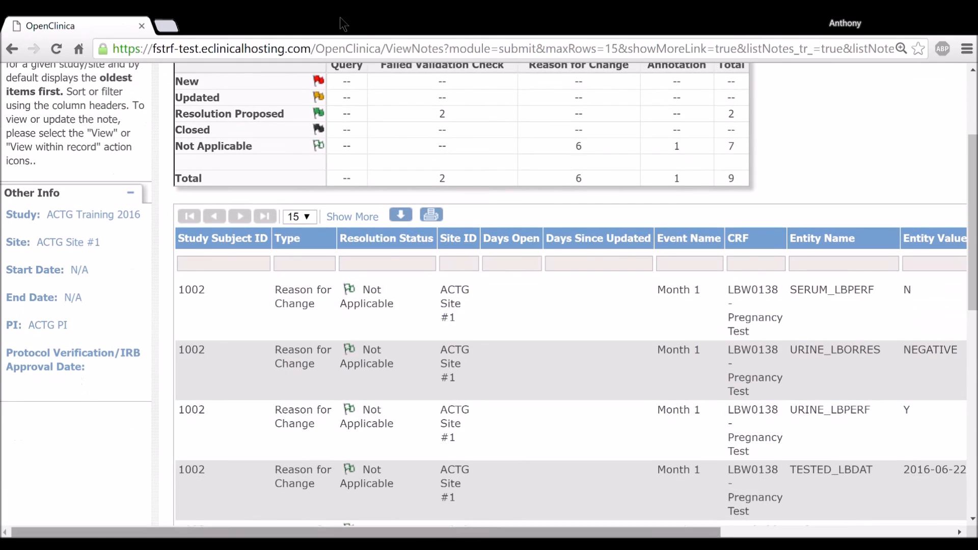
left_click_drag(479, 532, 560, 535)
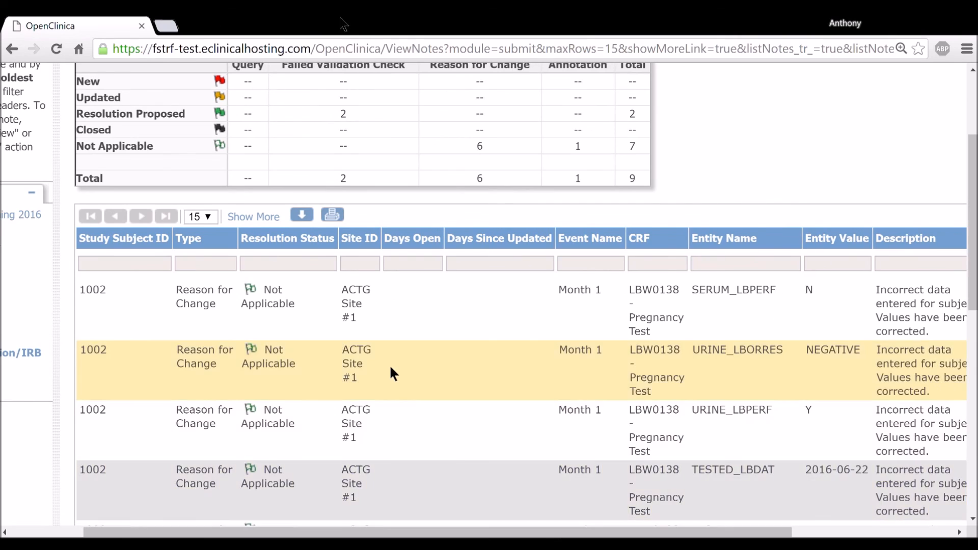
Step: Review the unfiltered summary statistics, checking the New row and the counts for each note type
scroll(389, 365, "up", 3)
scroll(550, 228, "down", 2)
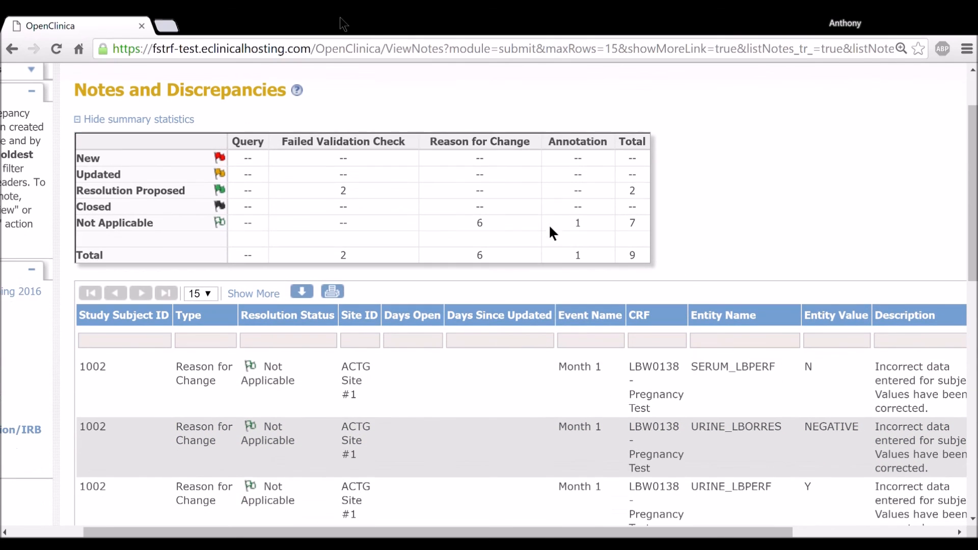
left_click_drag(245, 166, 619, 172)
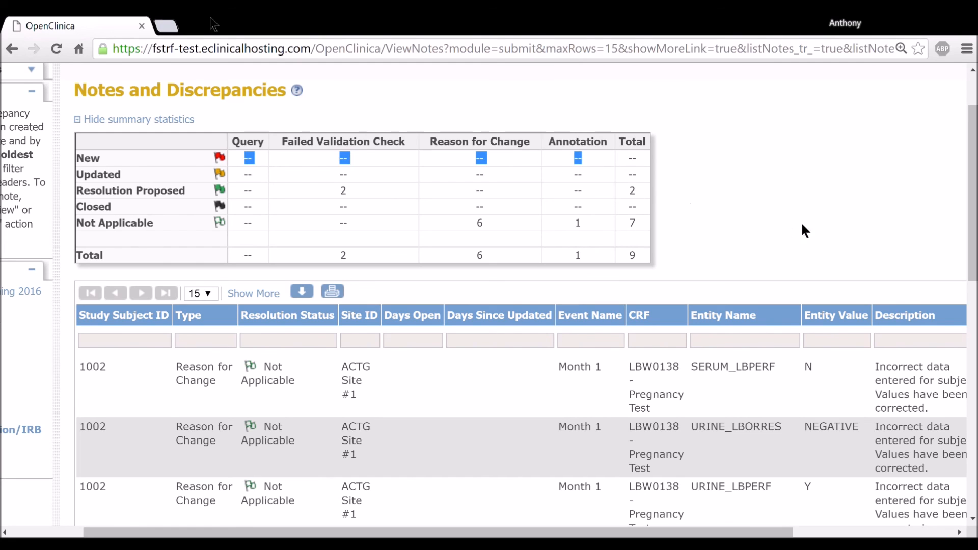
left_click(767, 234)
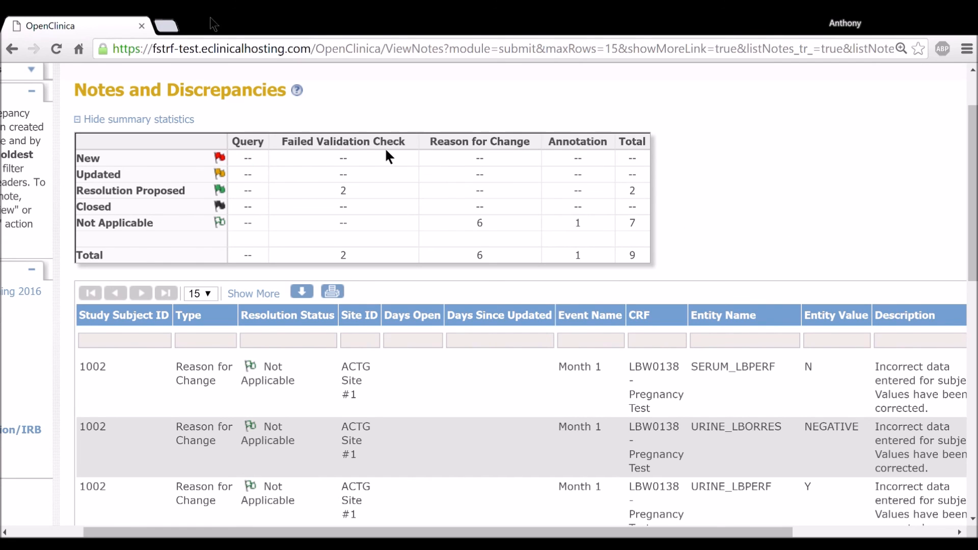
scroll(357, 178, "up", 1)
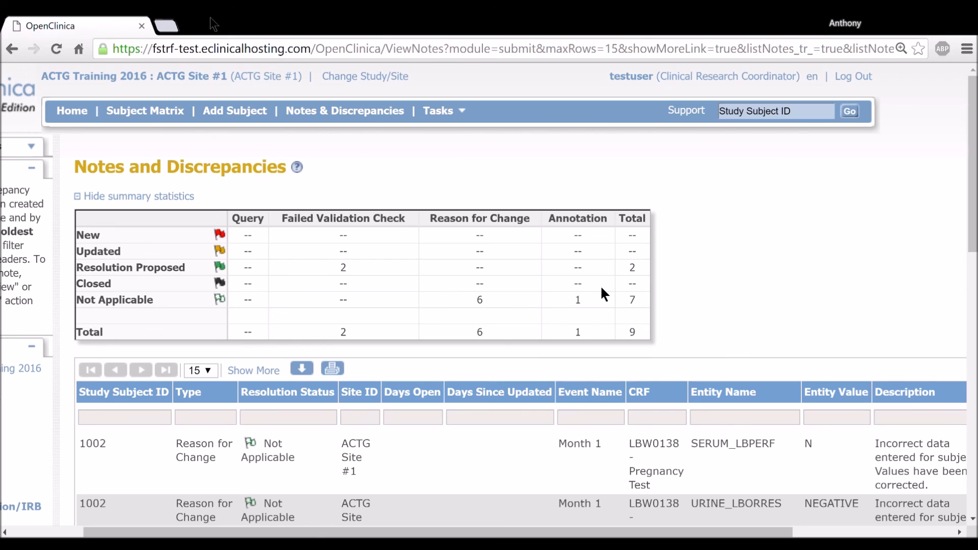
scroll(616, 280, "down", 1)
scroll(613, 273, "up", 1)
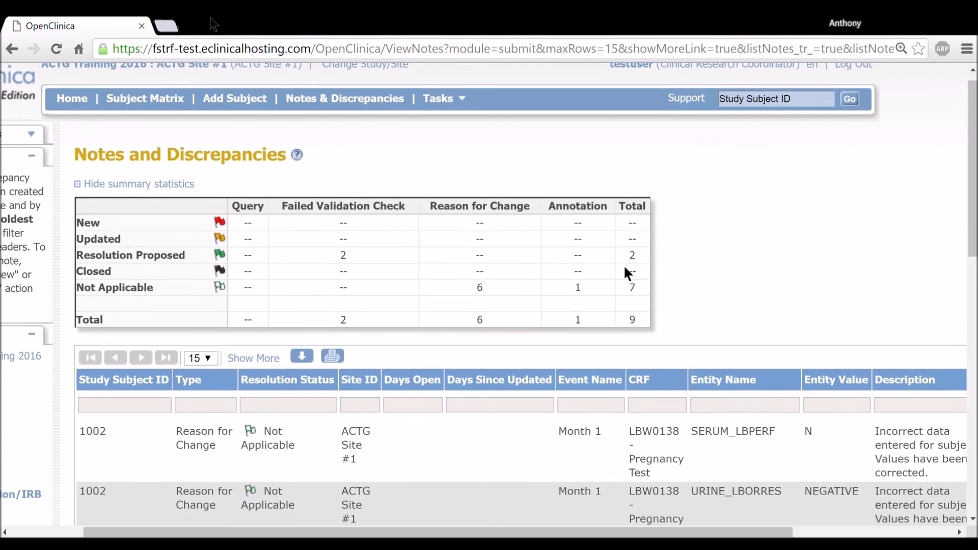
Step: Go to the Subject Matrix and look over the subjects' event statuses
left_click(146, 110)
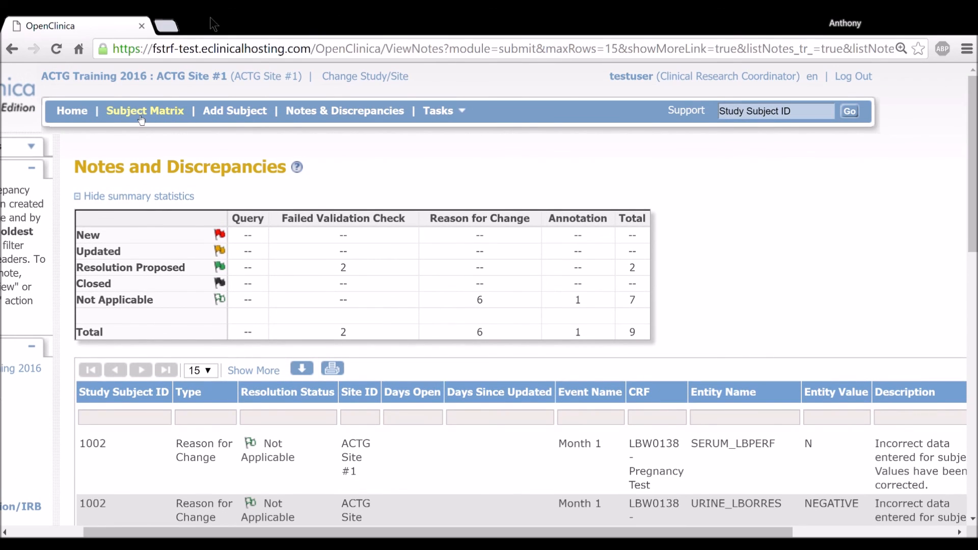
left_click_drag(455, 533, 557, 533)
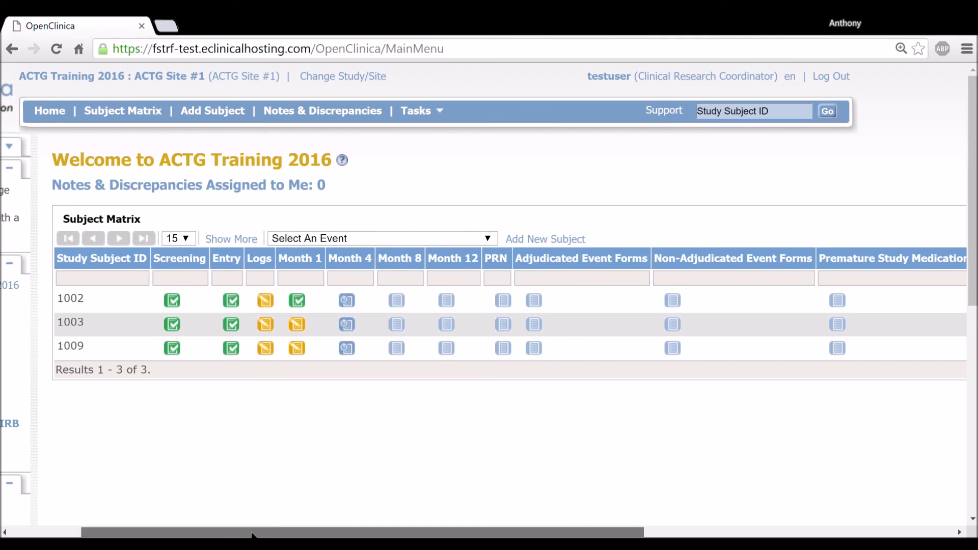
left_click_drag(259, 532, 188, 533)
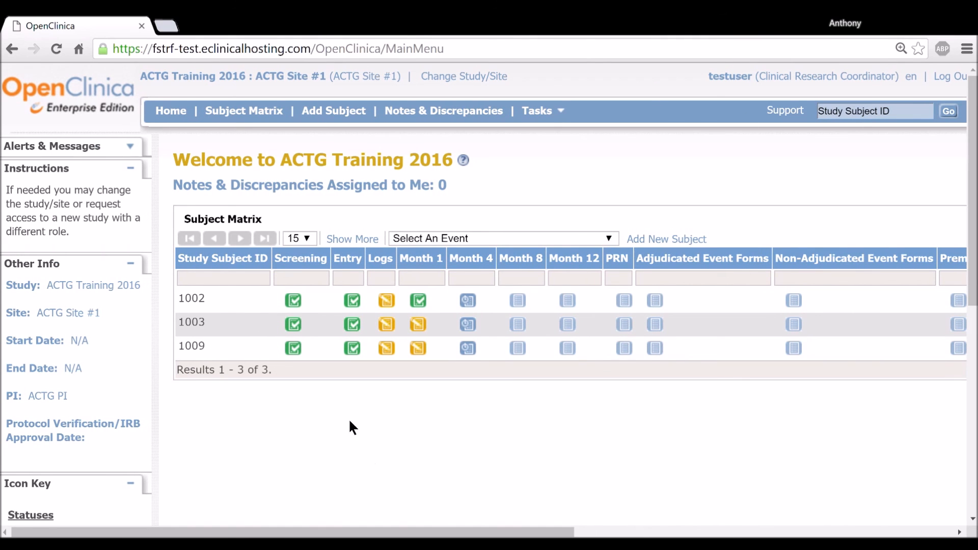
Step: Reopen the Notes and Discrepancies listing and check the summary statistics for new queries
left_click(423, 116)
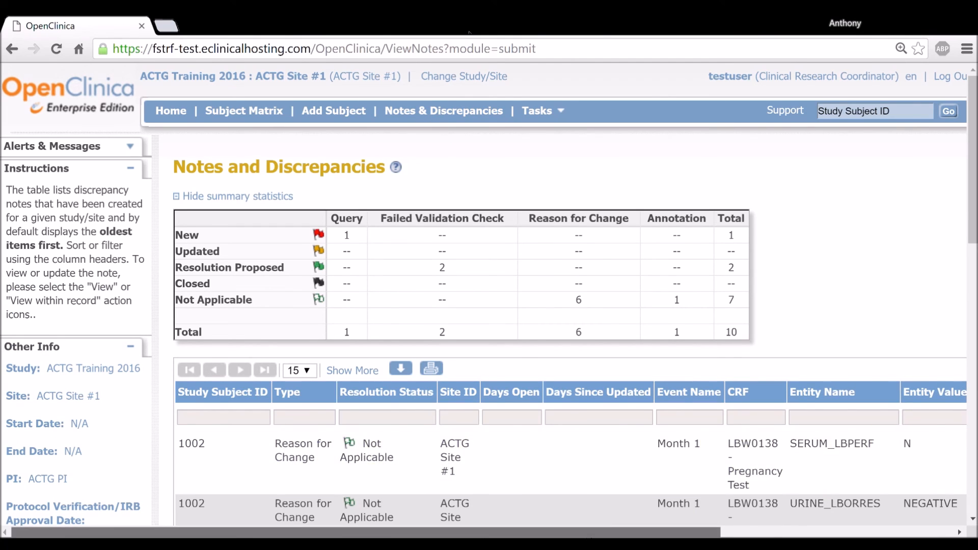
scroll(106, 255, "right", 3)
double_click(98, 237)
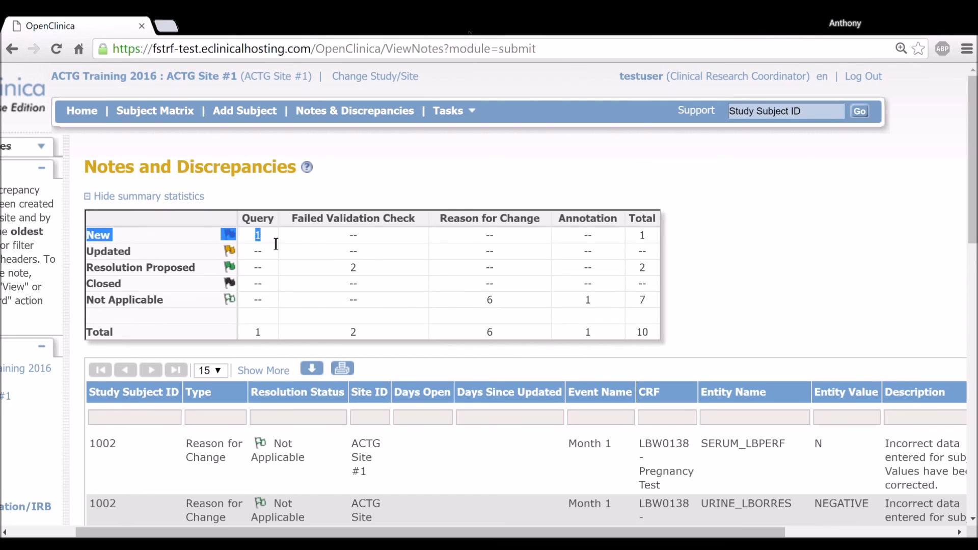
left_click(314, 237)
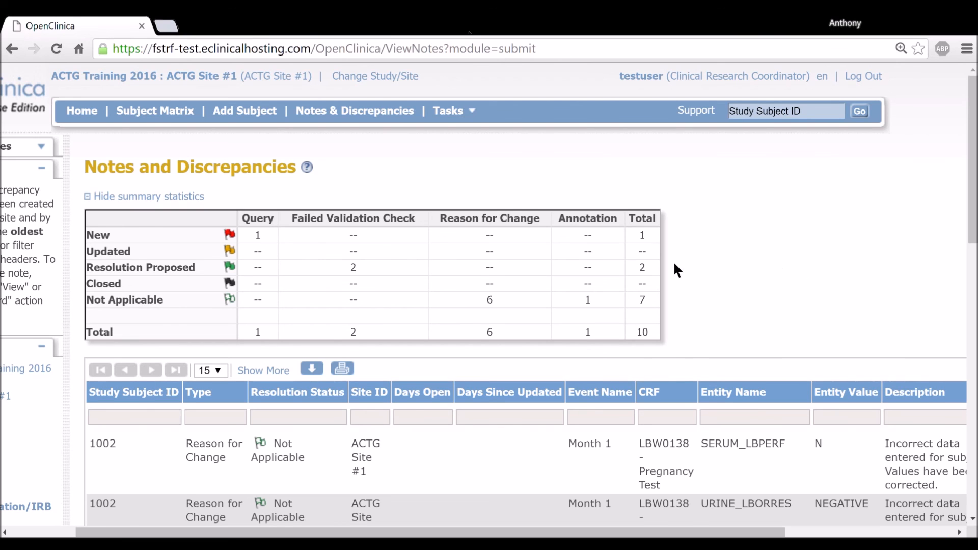
scroll(673, 270, "down", 3)
scroll(368, 246, "up", 3)
scroll(887, 229, "down", 2)
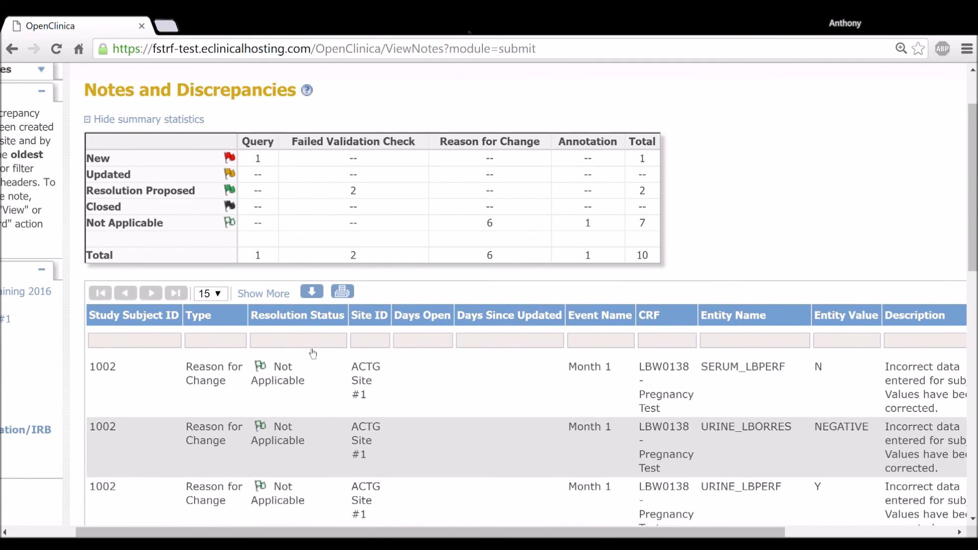
Step: Filter the discrepancy listing to notes with the resolution status New
left_click(313, 341)
scroll(294, 356, "down", 2)
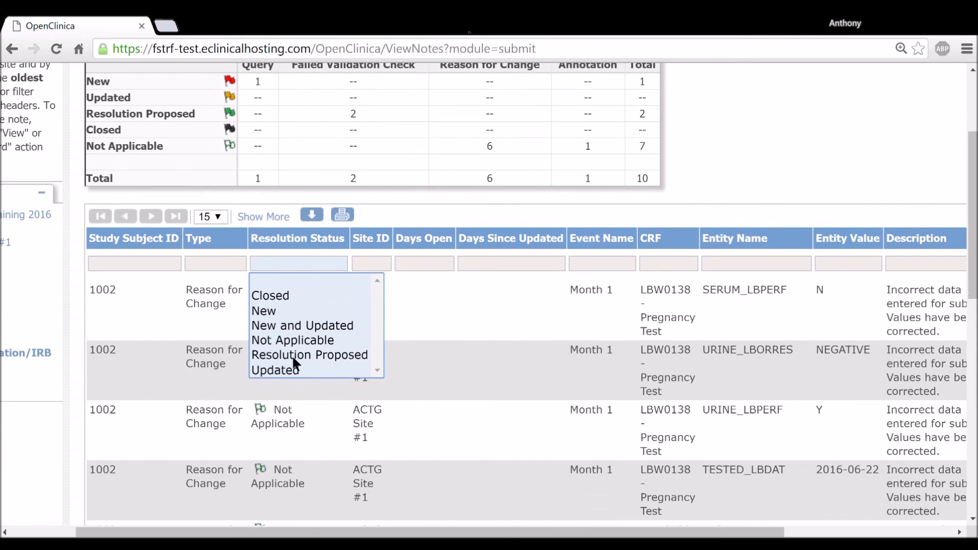
left_click(266, 311)
scroll(520, 350, "down", 3)
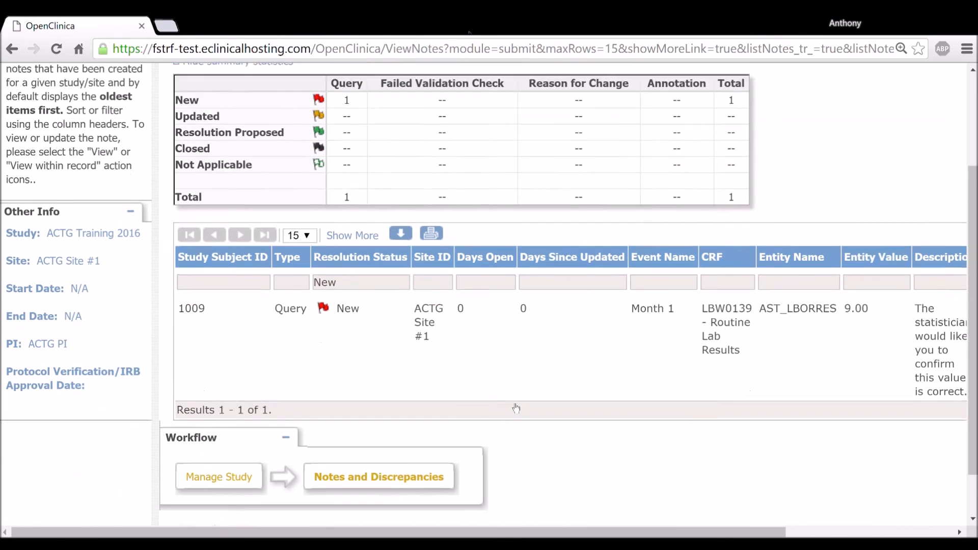
Step: Examine the new AST_LBORRES query's event, CRF, entity value, description, assigned user and available actions
left_click_drag(507, 534, 637, 519)
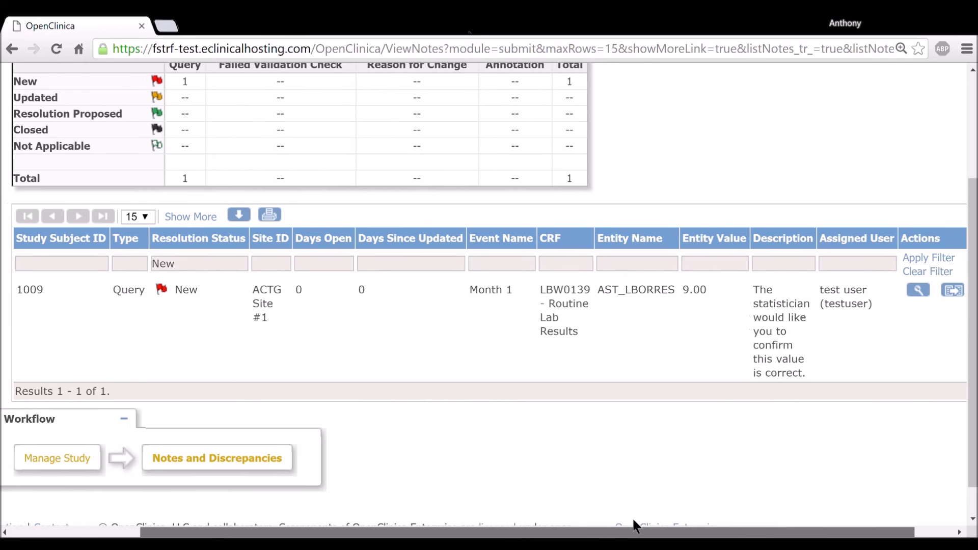
mouse_move(618, 533)
left_mouse_down()
mouse_move(554, 536)
mouse_move(658, 537)
mouse_move(605, 532)
left_mouse_up()
scroll(367, 414, "up", 3)
scroll(303, 433, "down", 2)
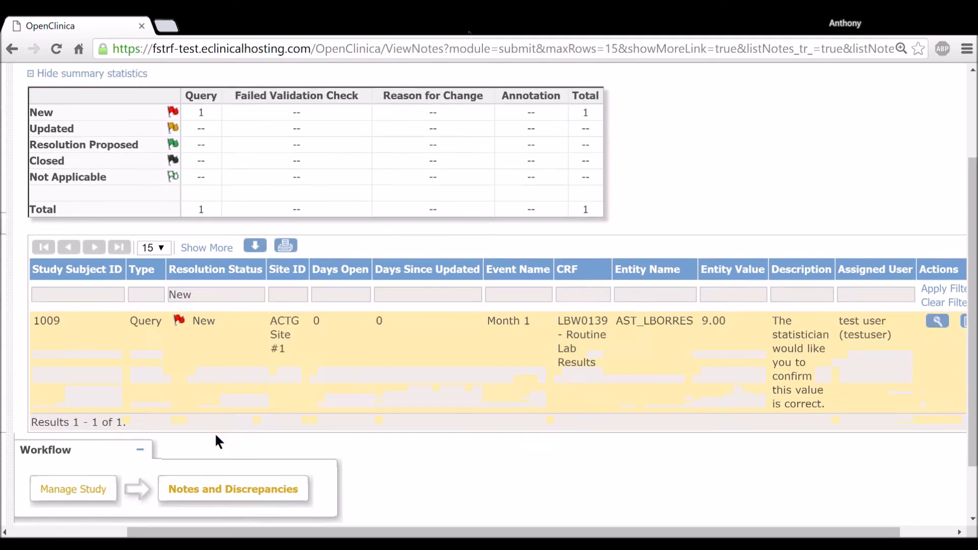
scroll(215, 436, "down", 1)
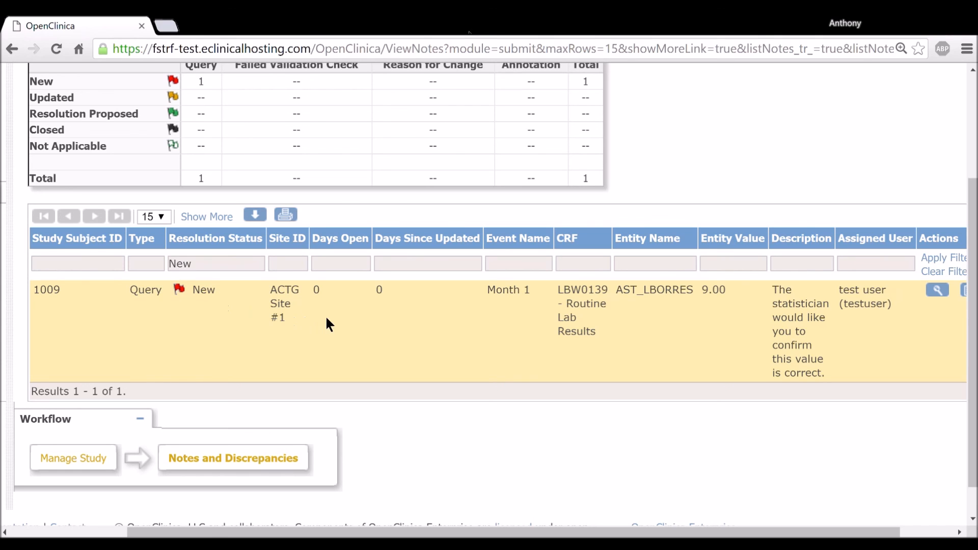
left_click_drag(594, 533, 647, 532)
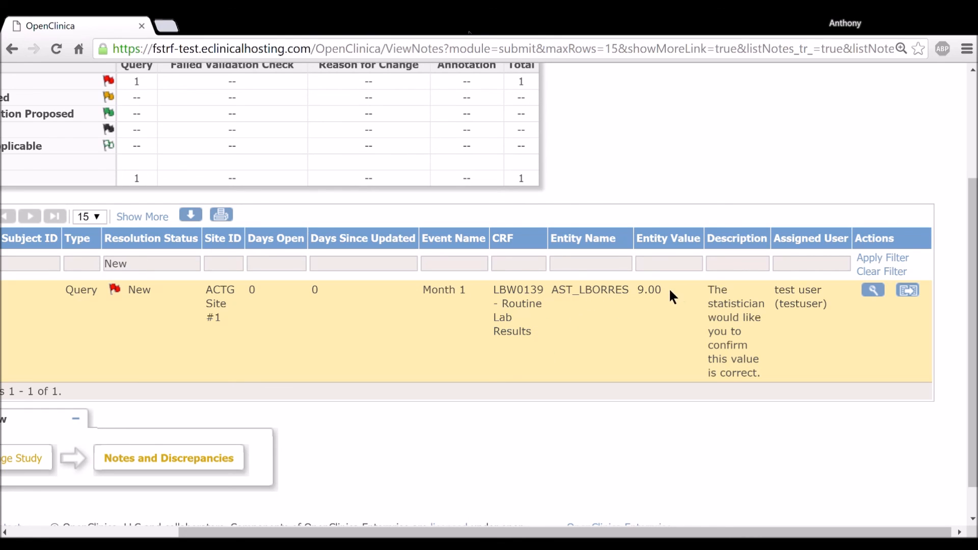
left_click_drag(763, 376, 709, 290)
left_click(702, 441)
left_click_drag(410, 531, 366, 502)
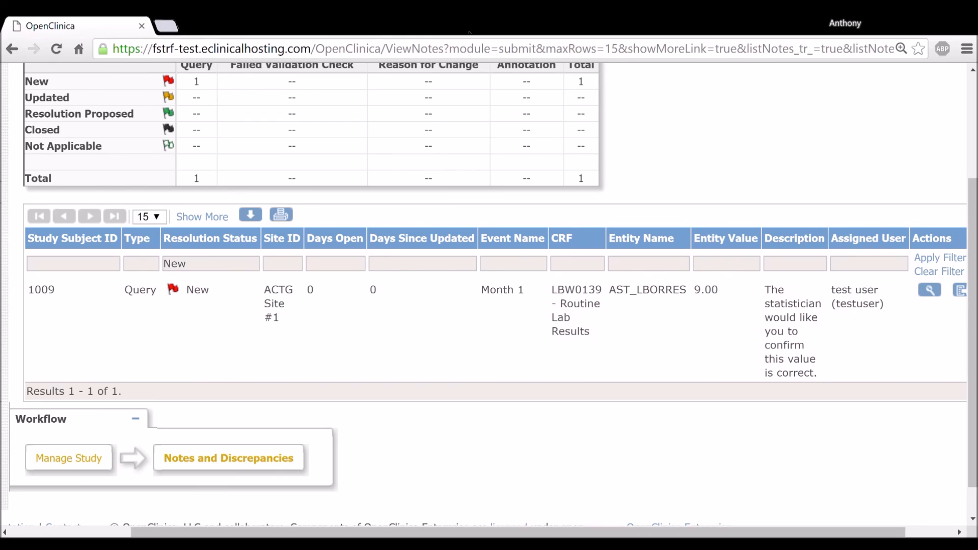
left_click_drag(582, 532, 696, 532)
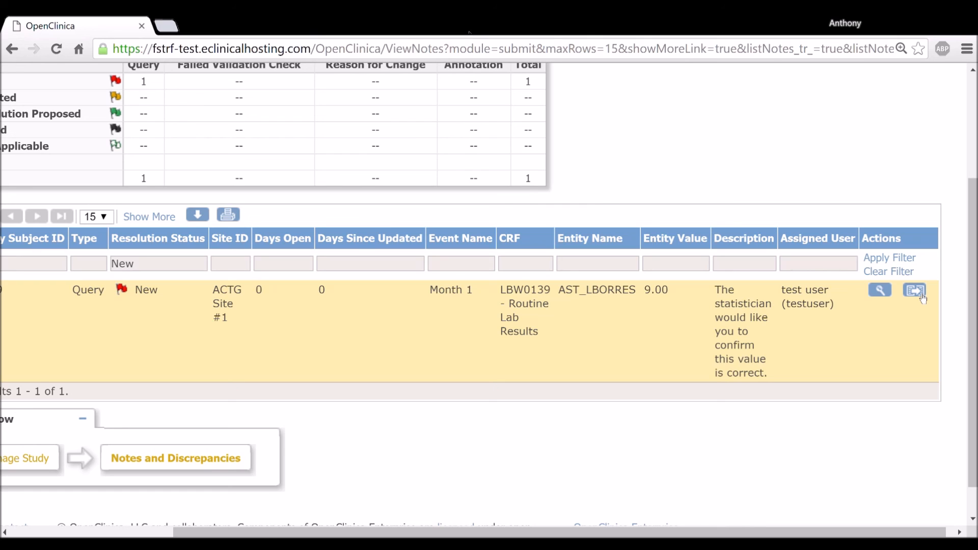
Step: Open the Routine Lab Results CRF from the AST_LBORRES query and locate the flagged AST/SGOT result in the Chemistry section
left_click(921, 294)
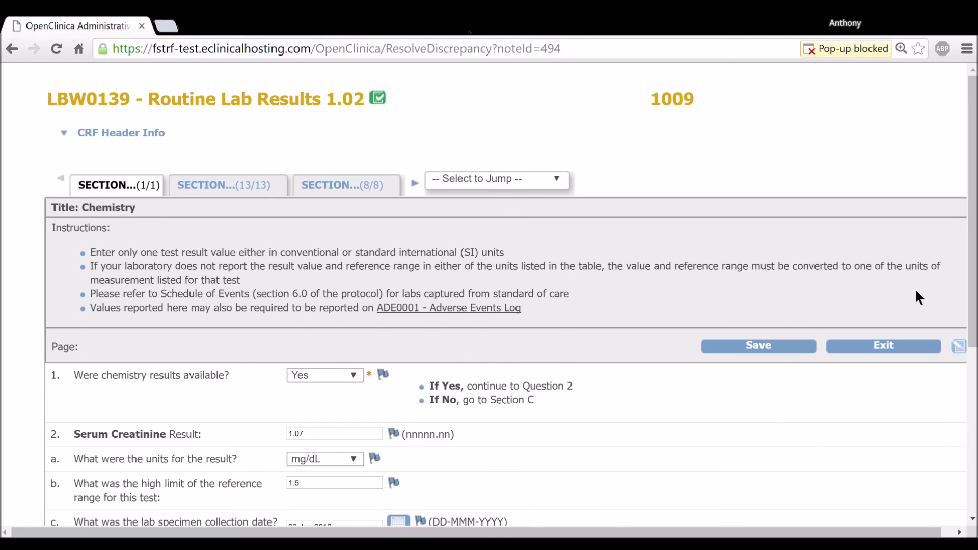
scroll(781, 167, "down", 3)
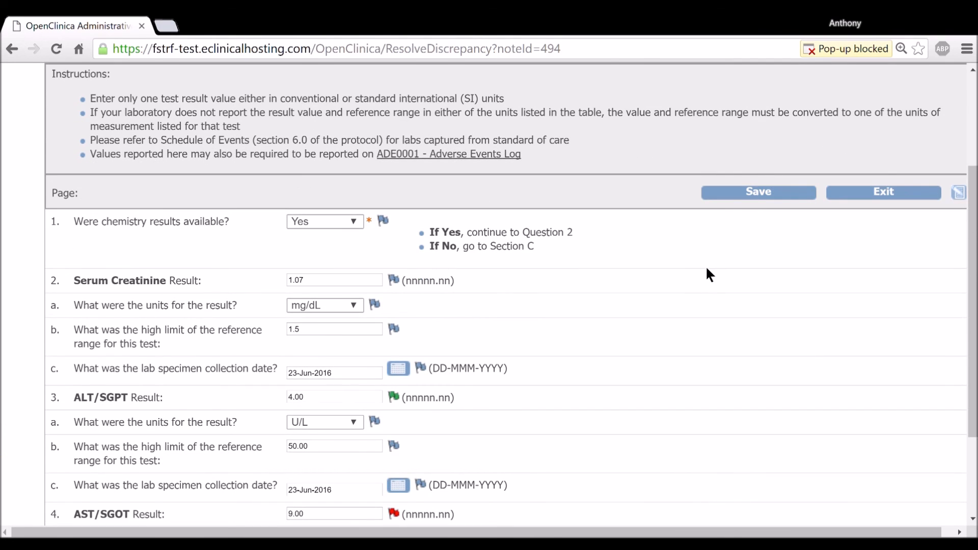
scroll(710, 273, "up", 3)
scroll(713, 276, "down", 2)
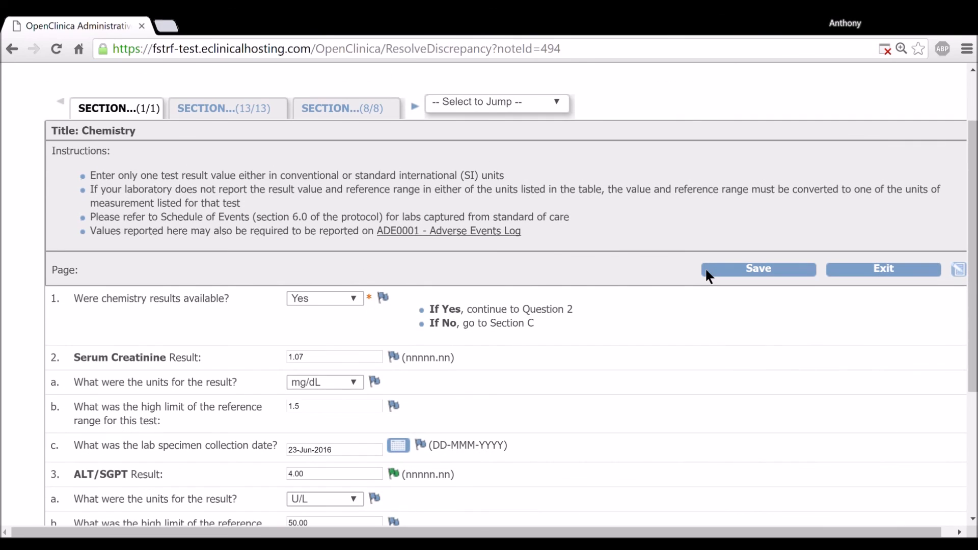
scroll(704, 270, "down", 2)
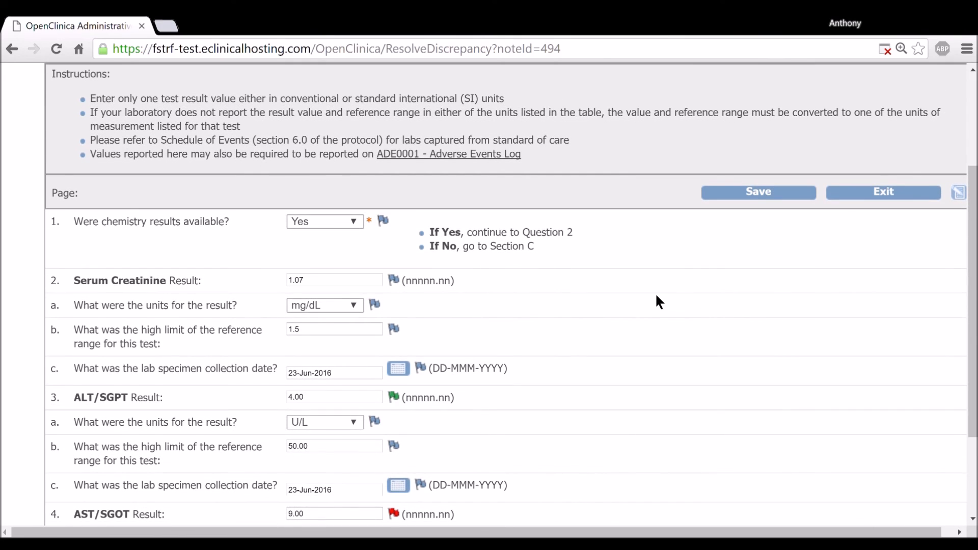
scroll(656, 301, "down", 3)
scroll(671, 296, "up", 5)
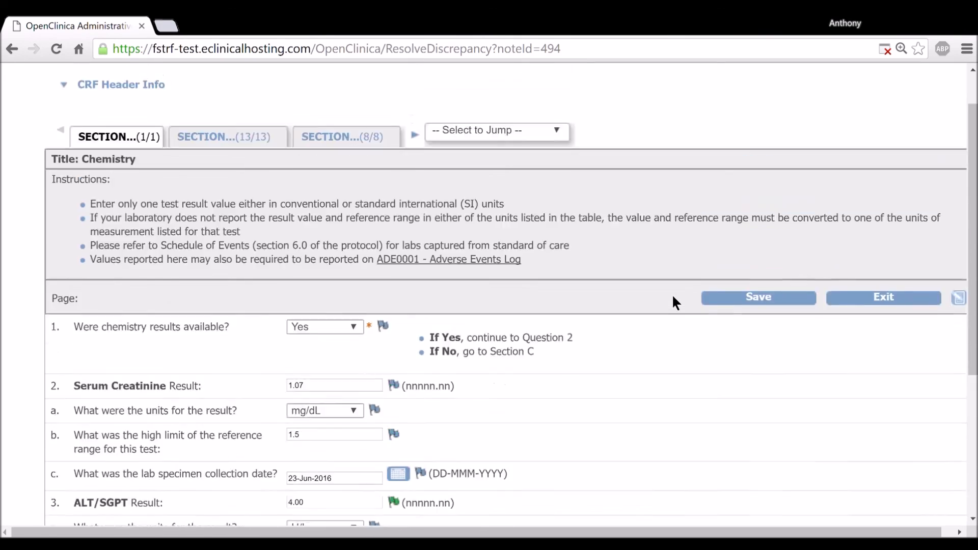
scroll(677, 298, "down", 4)
scroll(672, 304, "down", 1)
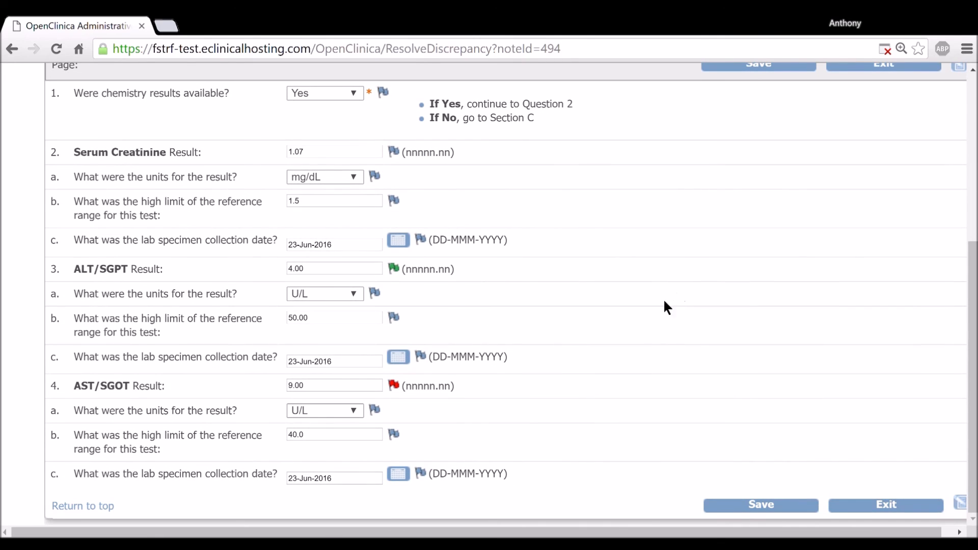
mouse_move(400, 396)
double_click(299, 385)
left_click(488, 404)
Step: Check the AST/SGOT result's value and query flag, and the completion status beside the CRF title
scroll(566, 423, "up", 4)
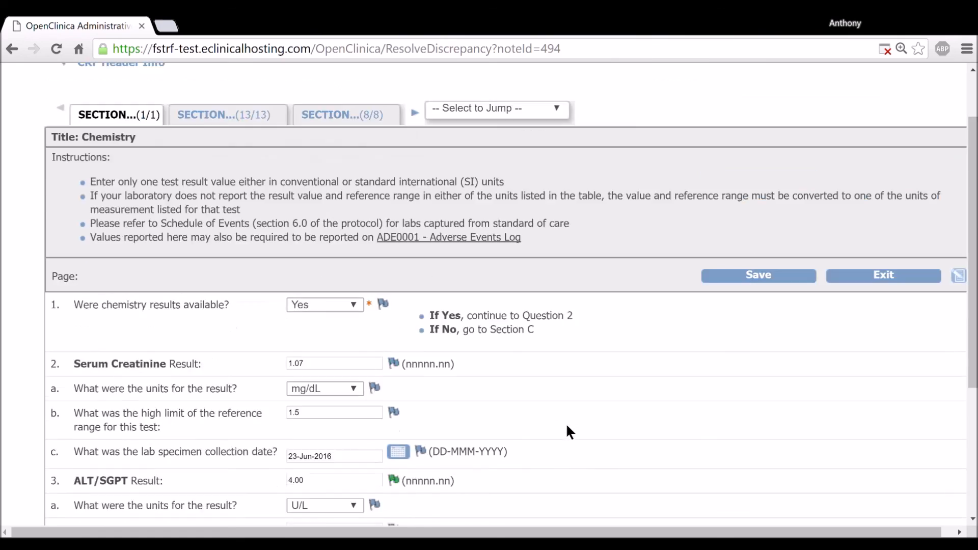
scroll(564, 427, "down", 3)
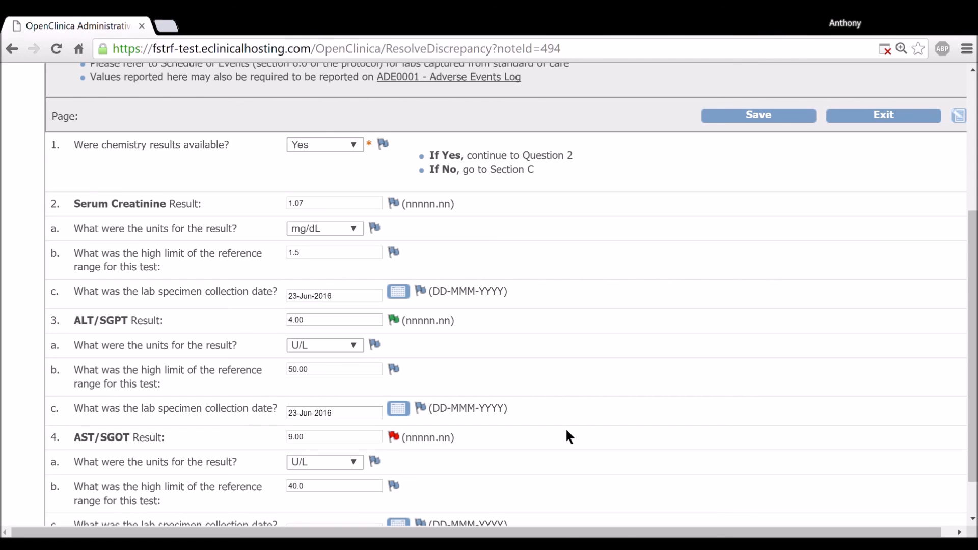
scroll(611, 390, "down", 1)
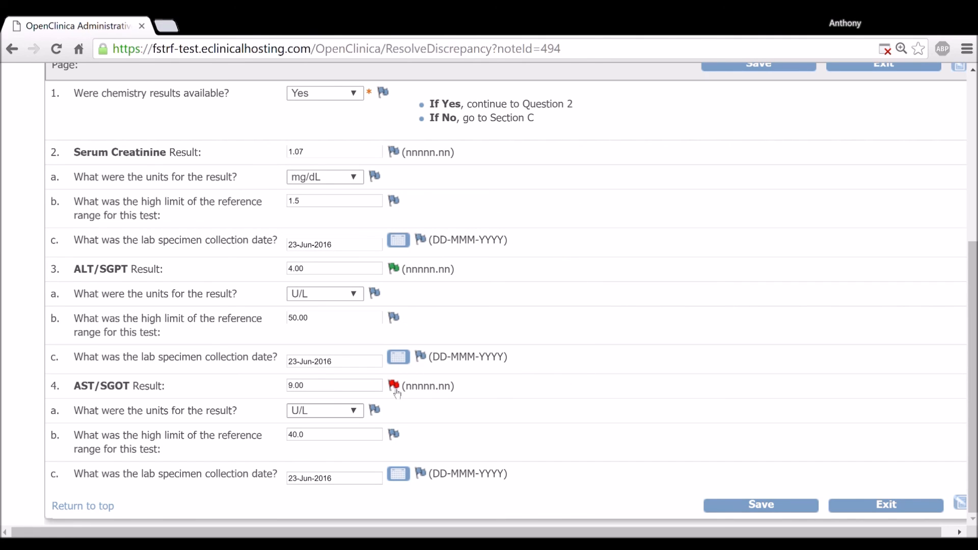
left_click(299, 392)
left_click(502, 384)
scroll(336, 398, "up", 5)
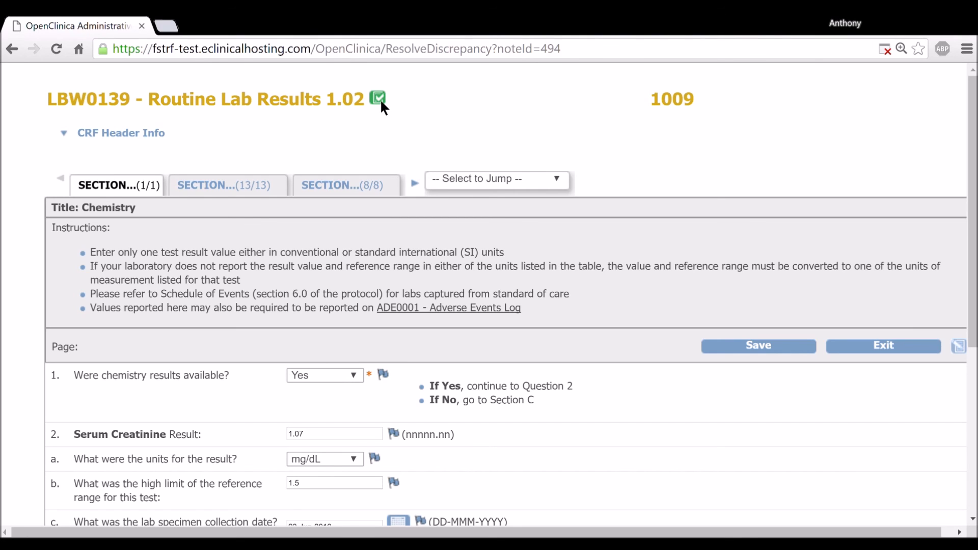
scroll(491, 183, "down", 5)
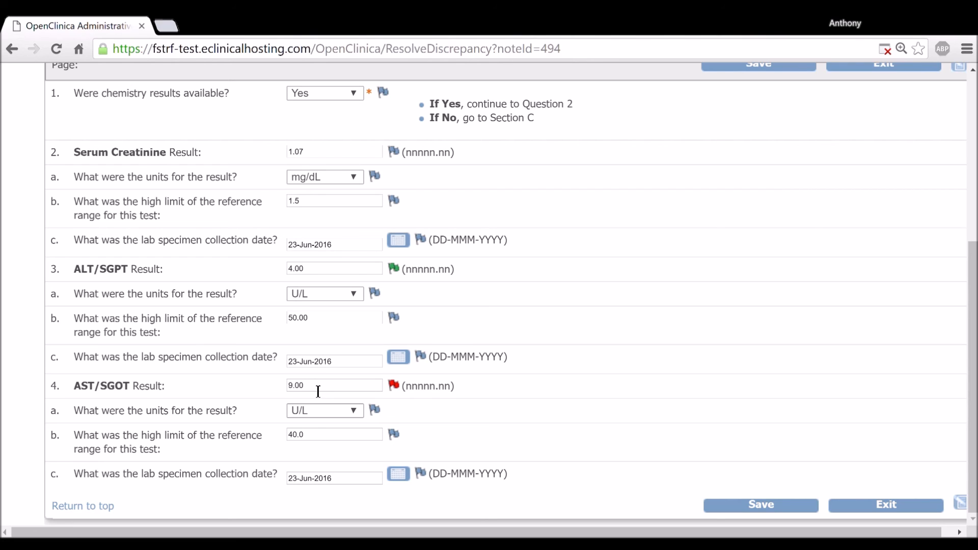
Step: Change the AST/SGOT result to 19.00 and try to save the CRF
left_click(351, 391)
left_click(289, 391)
type("1")
left_click(445, 413)
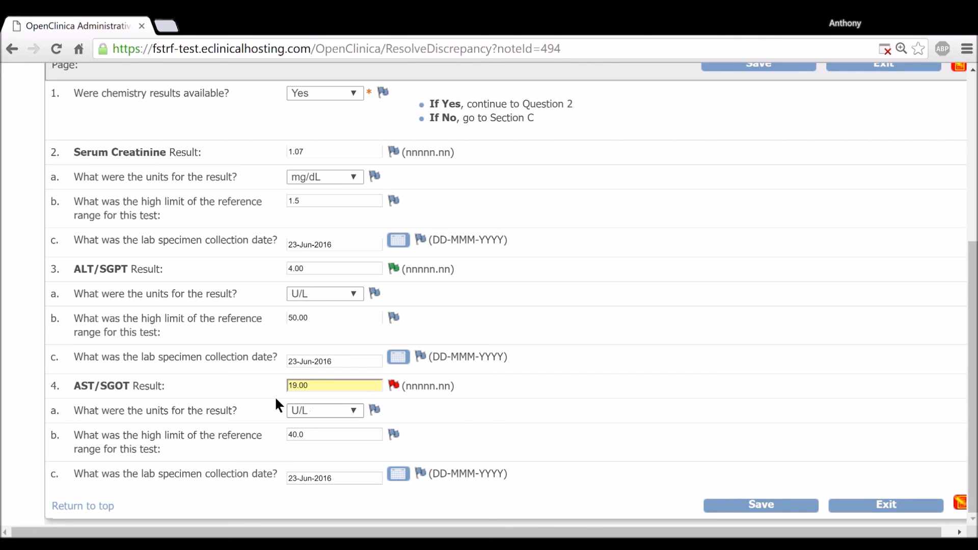
left_click_drag(892, 532, 919, 529)
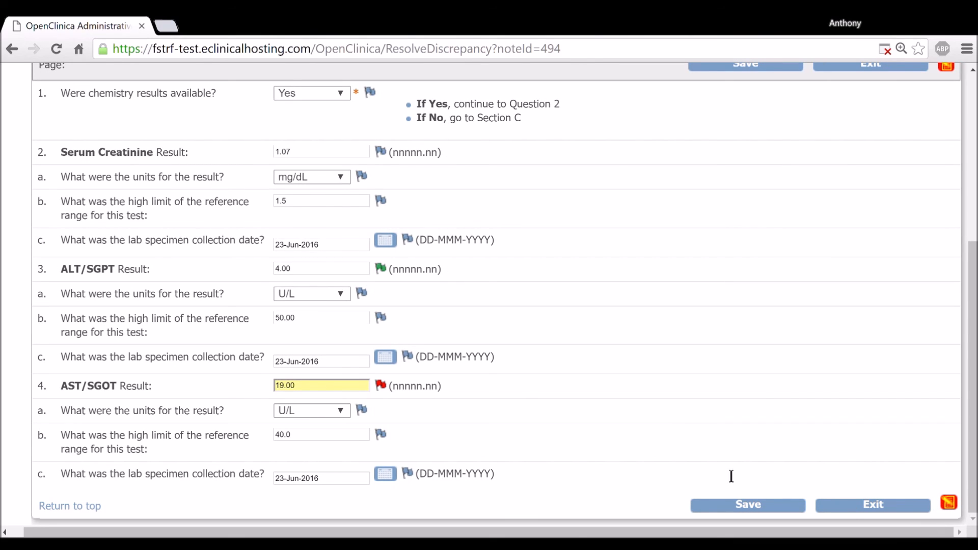
left_click(740, 506)
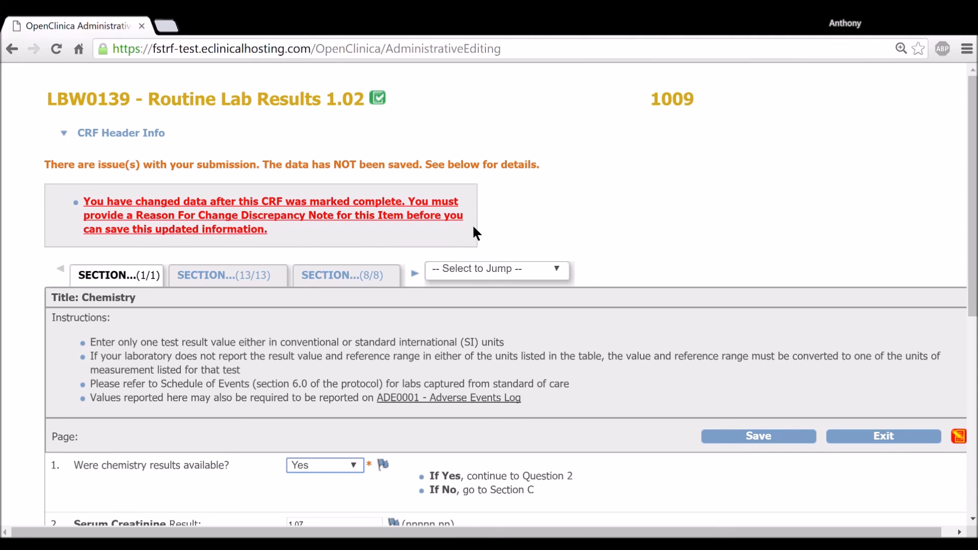
Step: Open the discrepancy notes for the AST/SGOT result and check the existing note's type and current status
scroll(615, 232, "down", 7)
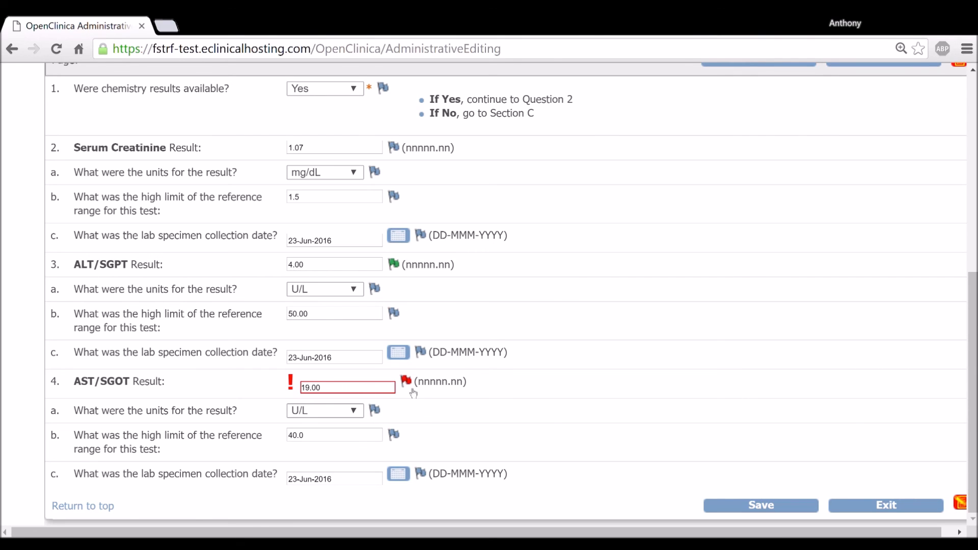
mouse_move(414, 392)
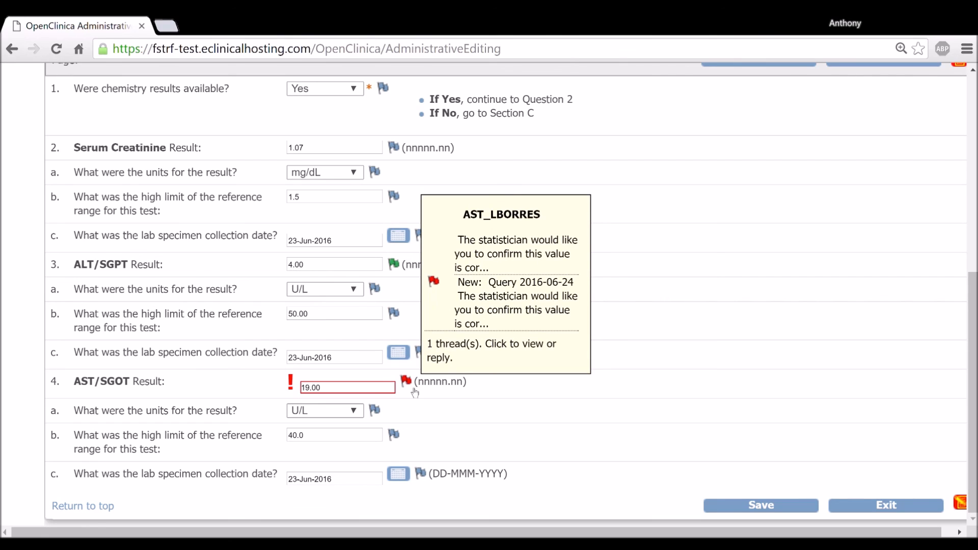
left_click(405, 382)
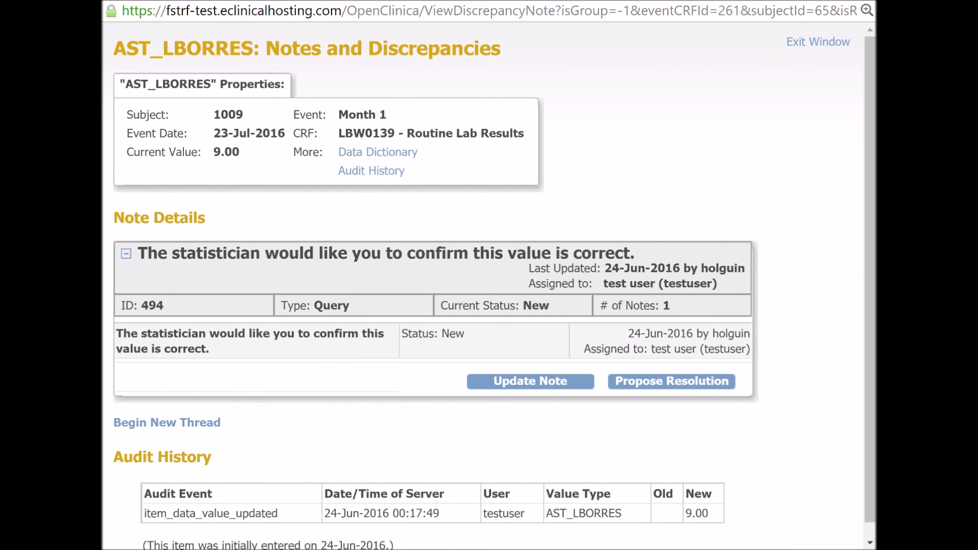
scroll(701, 230, "down", 1)
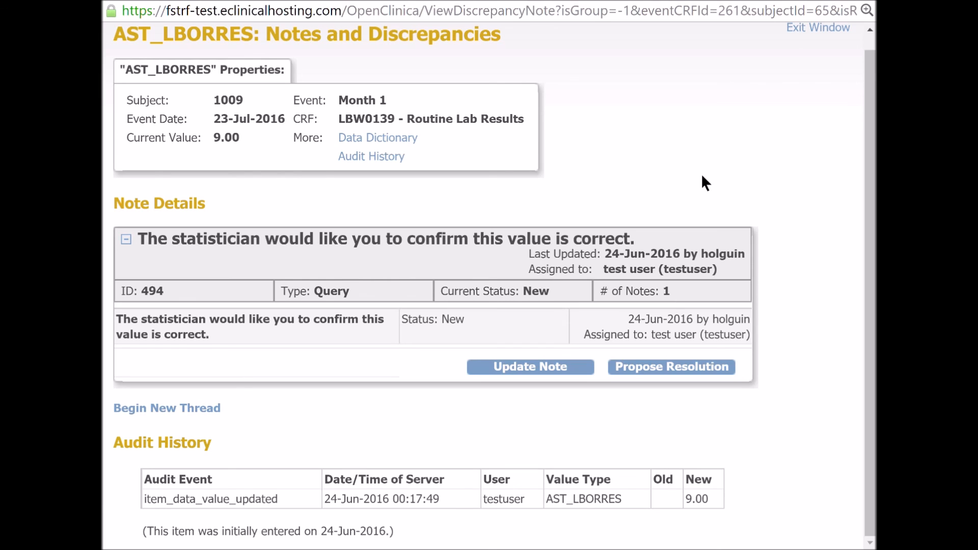
triple_click(353, 296)
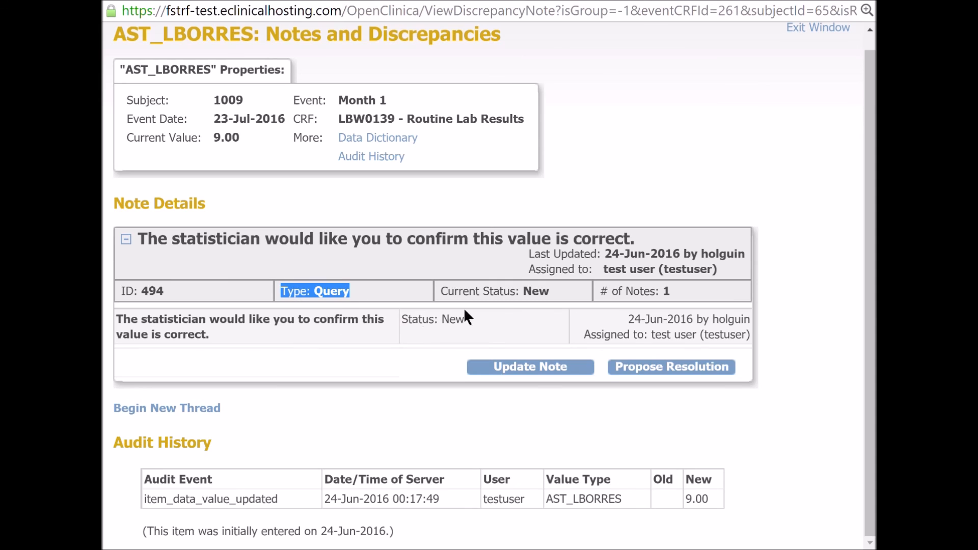
left_click_drag(556, 289, 497, 298)
left_click(728, 466)
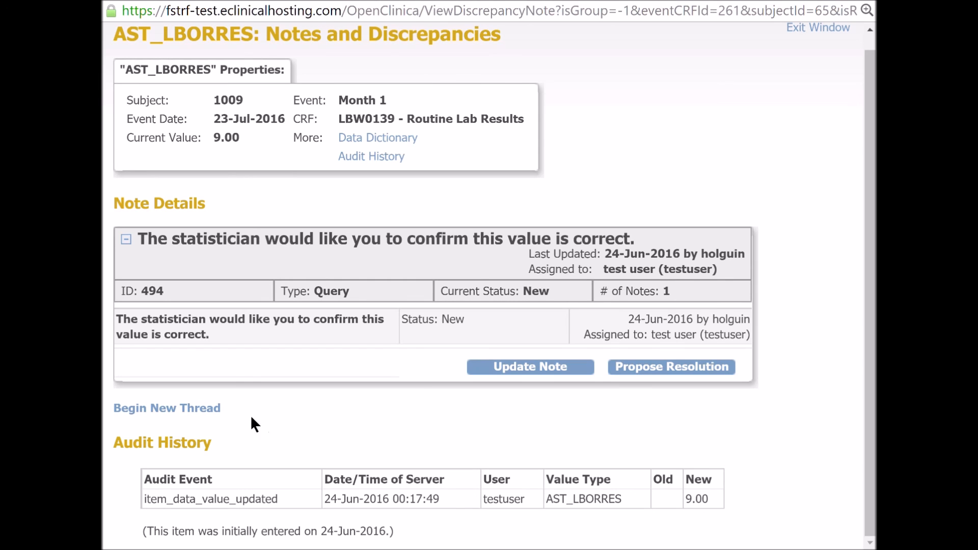
Step: Begin a new discrepancy thread for AST_LBORRES with the description "Value was incorrectly entered. Correct by testuser."
left_click(148, 409)
scroll(328, 261, "down", 5)
left_click(319, 219)
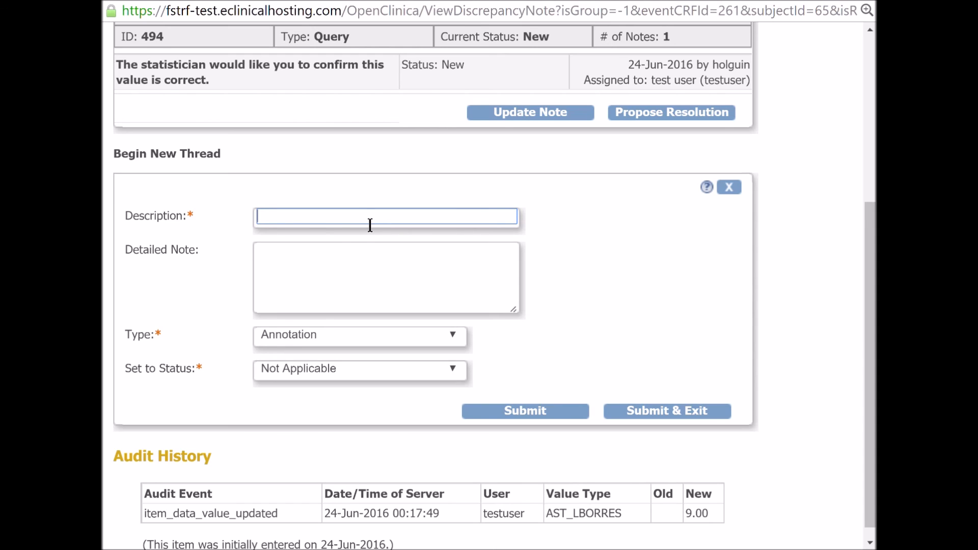
type("Value was incorrectly")
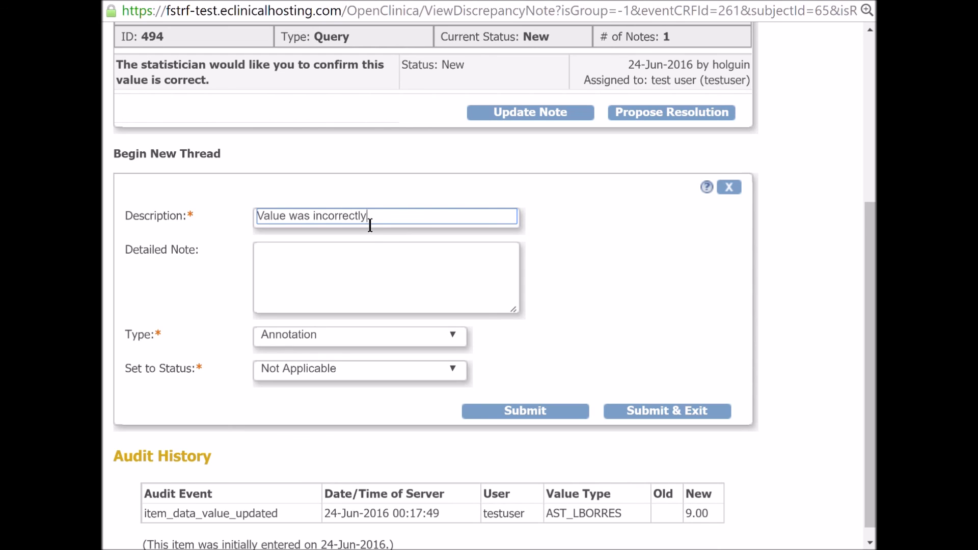
type(" entered. Correct by test")
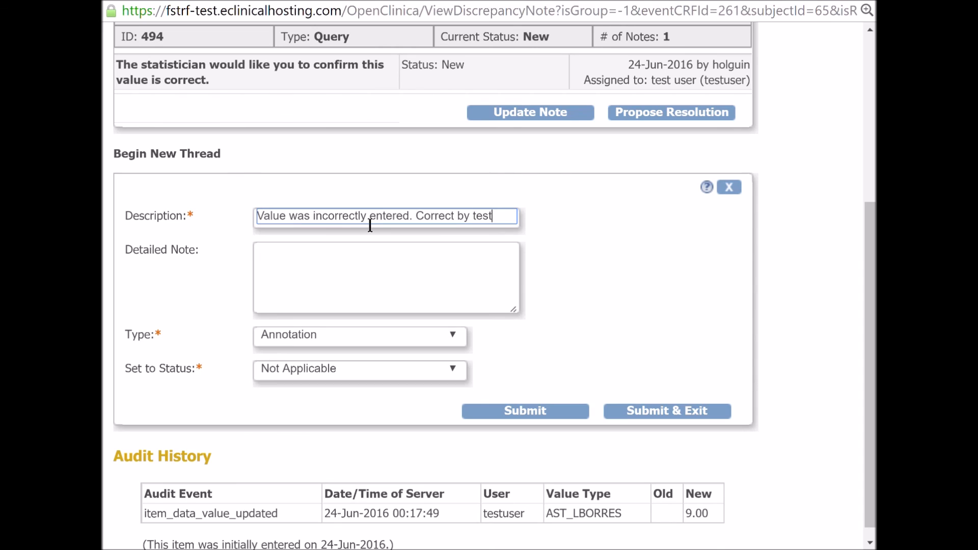
type("user.")
Step: Set the new thread's type to Reason for Change and submit it without closing the notes window
left_click(382, 335)
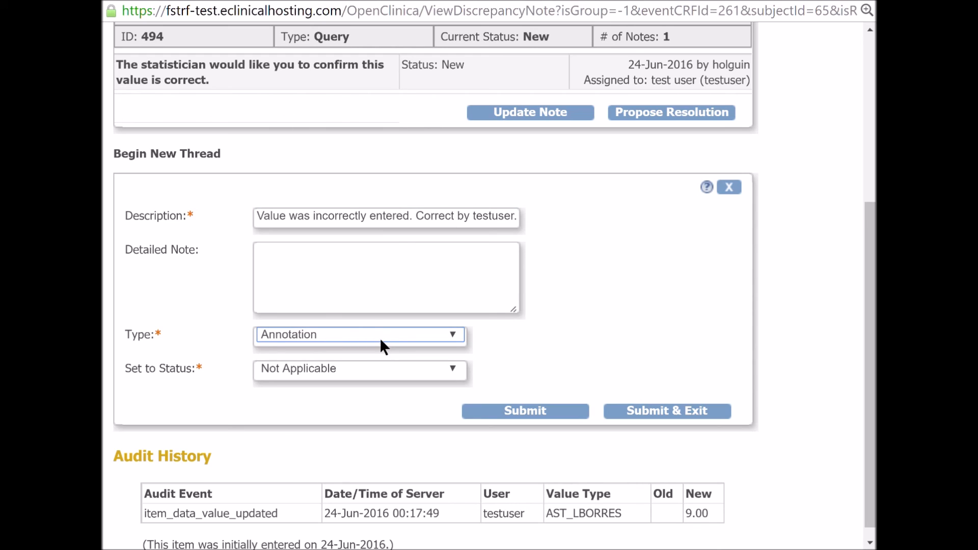
left_click(545, 328)
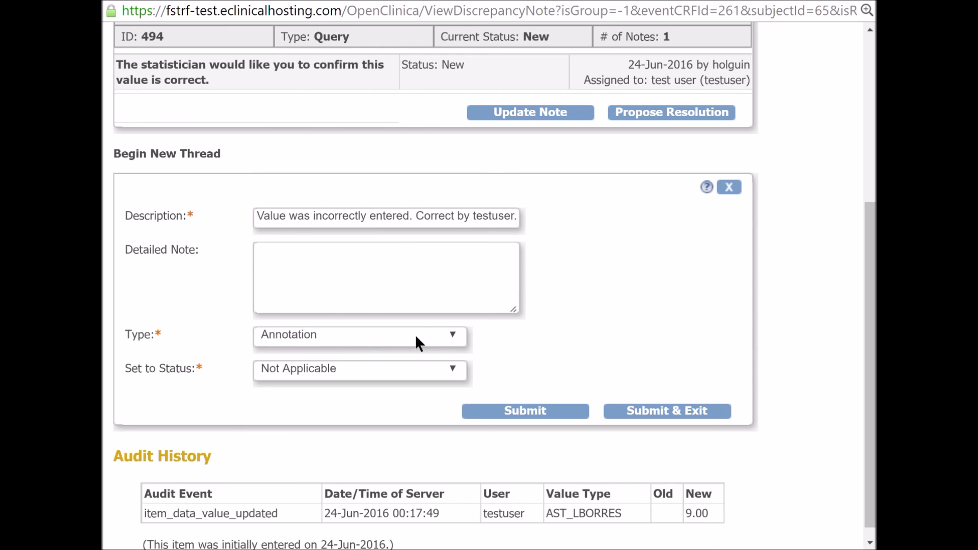
left_click(318, 340)
key("Down")
left_click(521, 338)
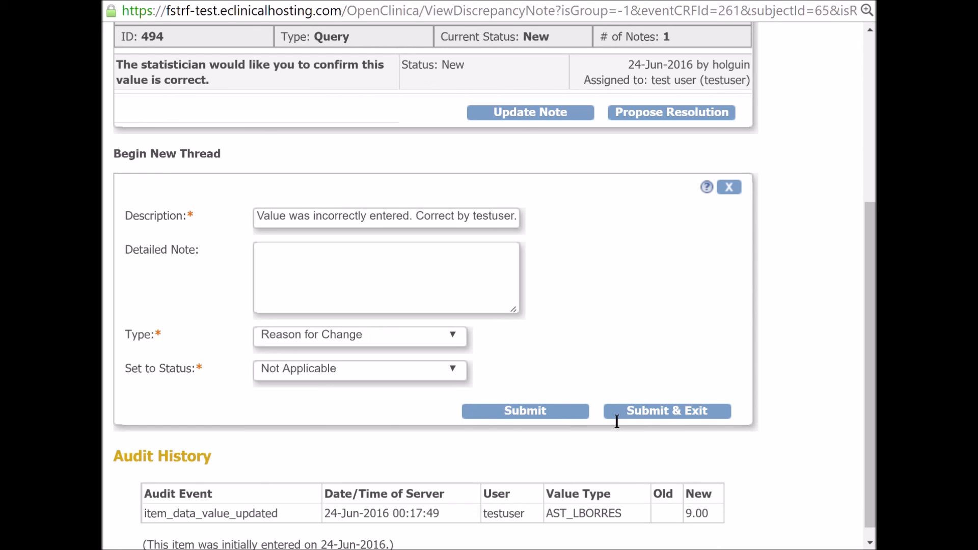
scroll(611, 280, "up", 2)
scroll(646, 362, "down", 3)
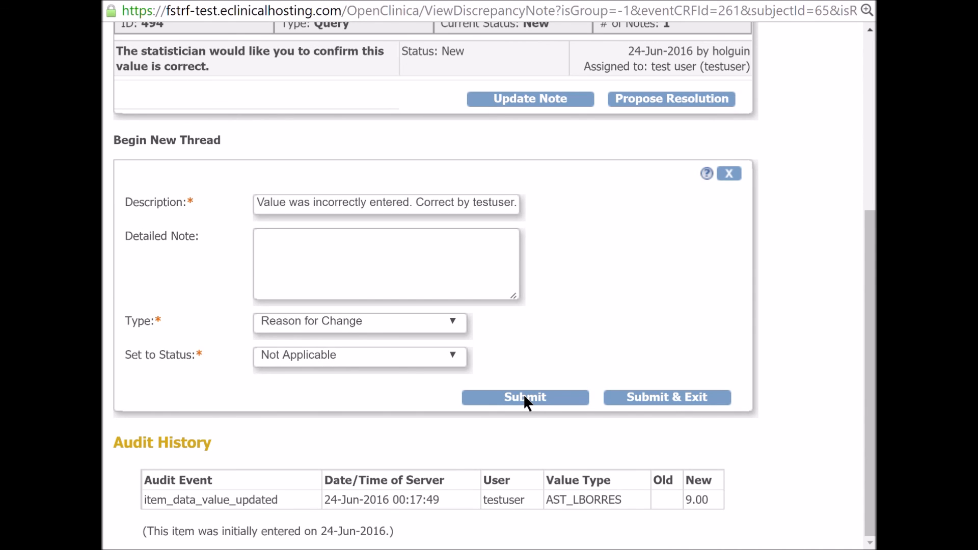
scroll(458, 346, "up", 2)
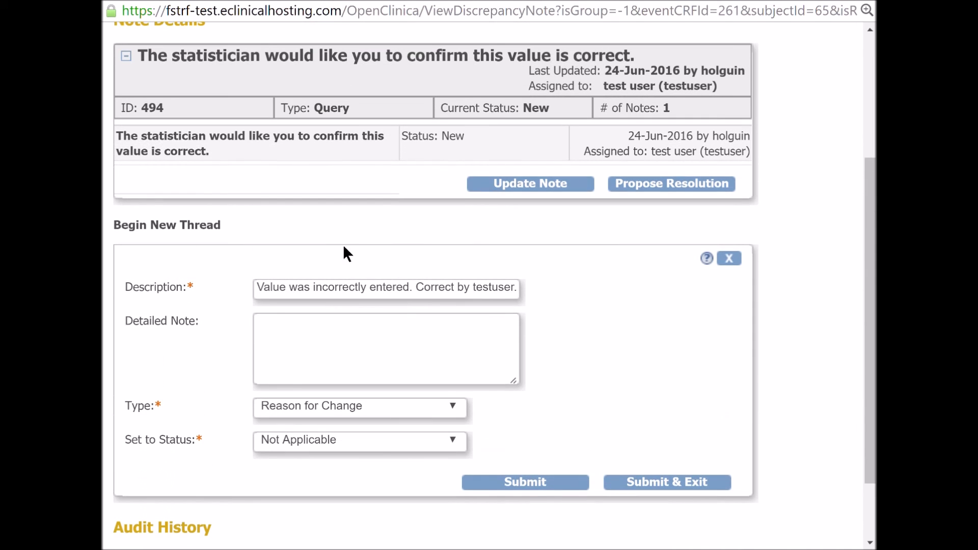
left_click(513, 482)
Step: Review the new Reason for Change thread's description, type and current status in the note details
scroll(562, 239, "down", 3)
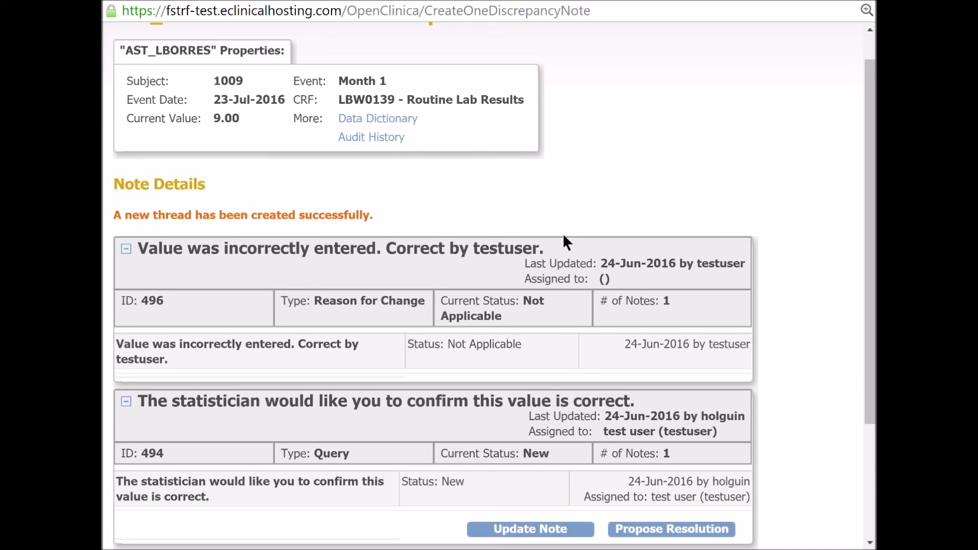
left_click_drag(136, 83, 388, 82)
left_click(388, 81)
scroll(258, 381, "down", 1)
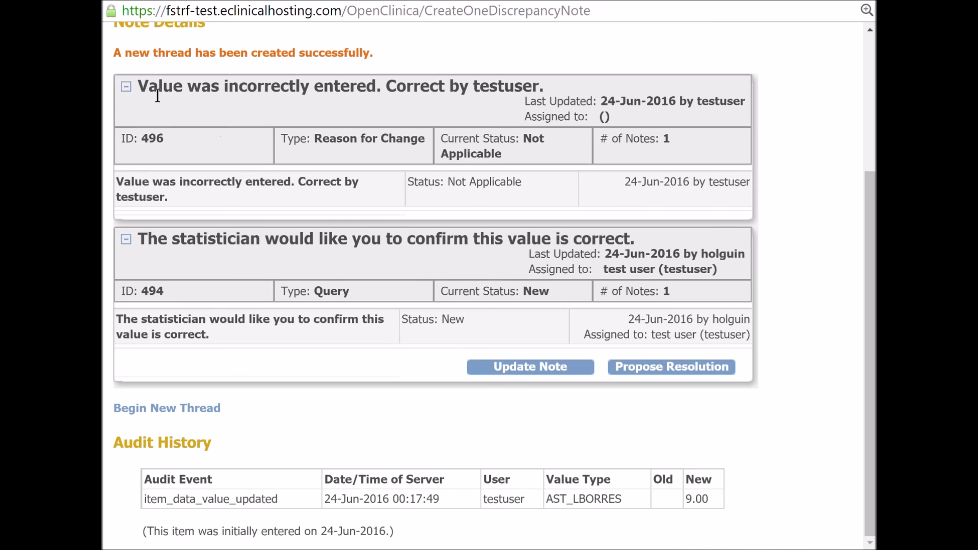
left_click_drag(148, 94, 535, 100)
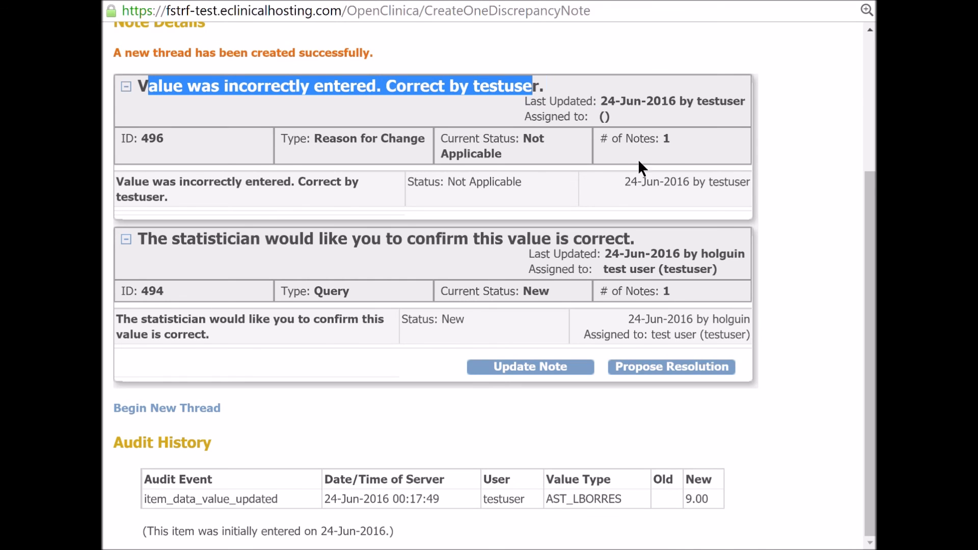
left_click(790, 196)
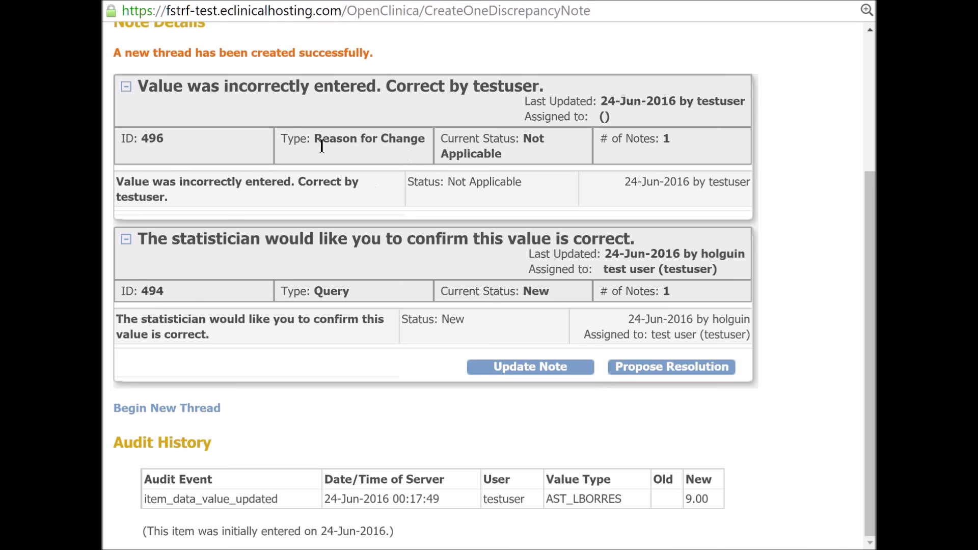
left_click_drag(315, 142, 417, 140)
left_click_drag(502, 154, 460, 147)
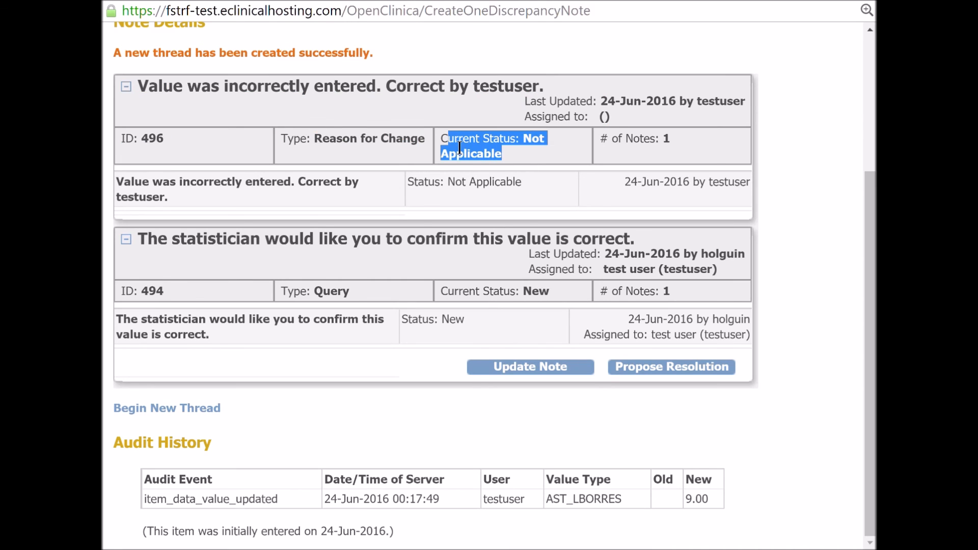
left_click(518, 154)
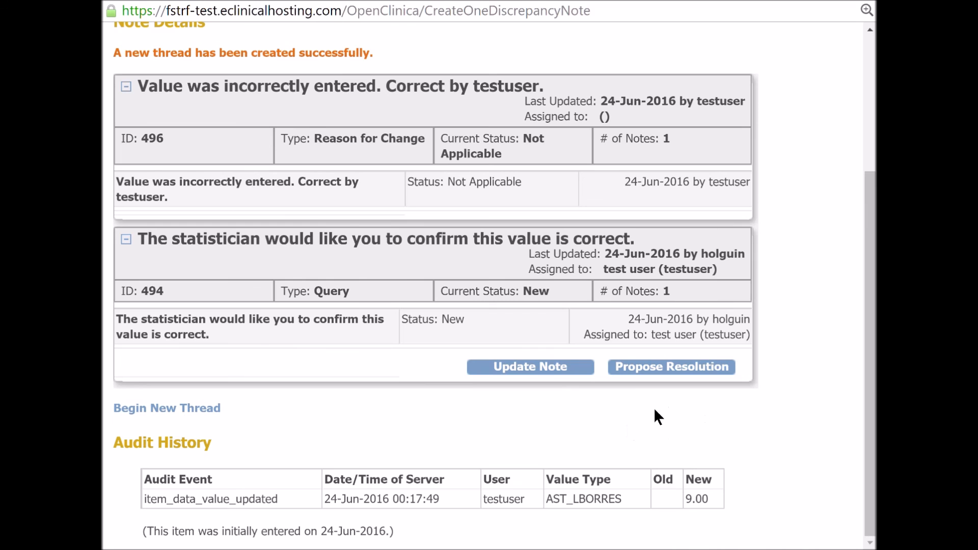
Step: Propose a resolution for the AST_LBORRES query with the description "Value was corrected per query." and submit it, closing the notes window
left_click(649, 370)
scroll(489, 351, "down", 5)
left_click(377, 186)
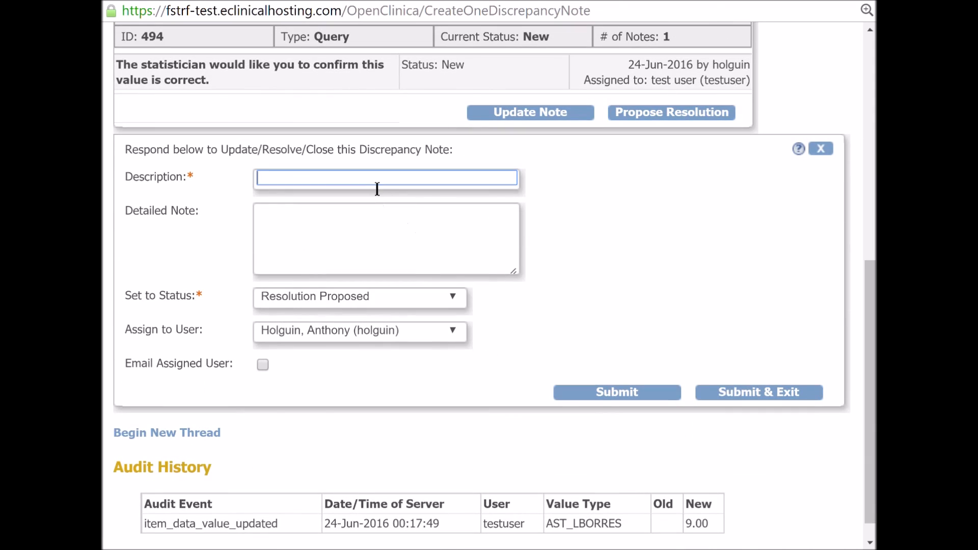
type("Value was correct")
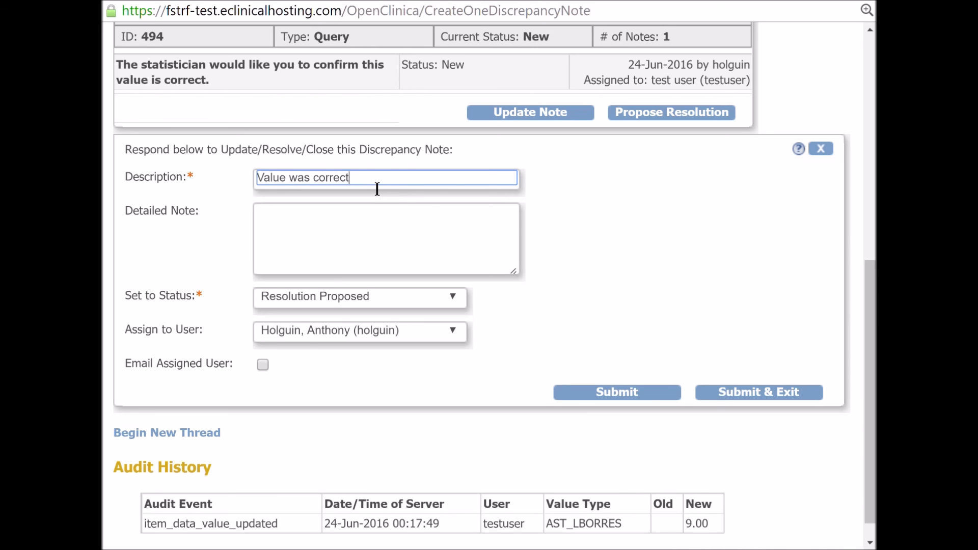
type("ed per query.")
left_click(315, 244)
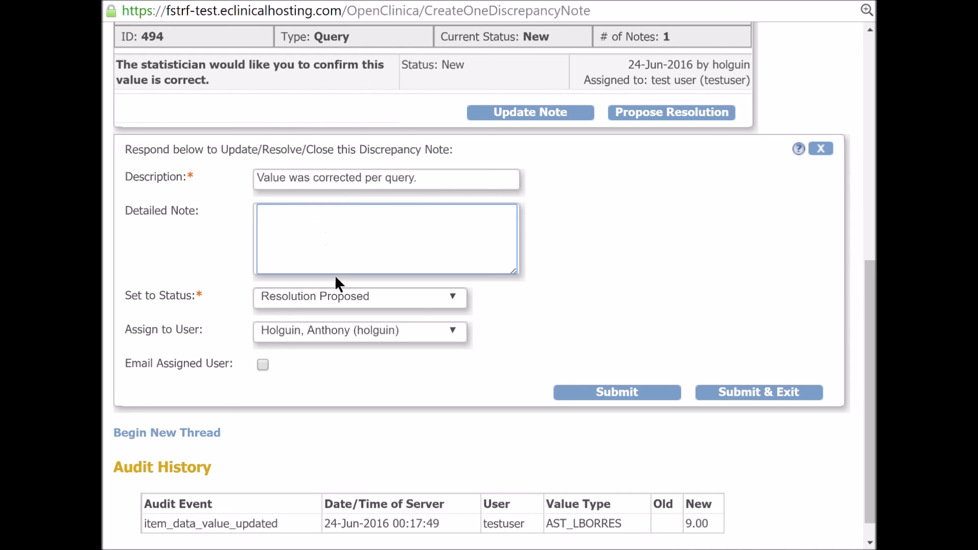
left_click(374, 365)
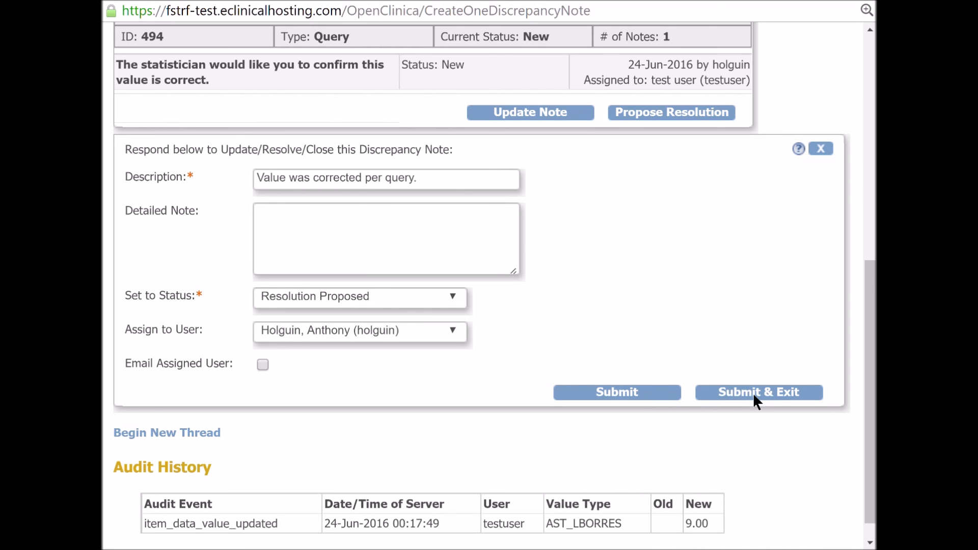
scroll(751, 393, "up", 3)
scroll(749, 403, "down", 3)
left_click(754, 396)
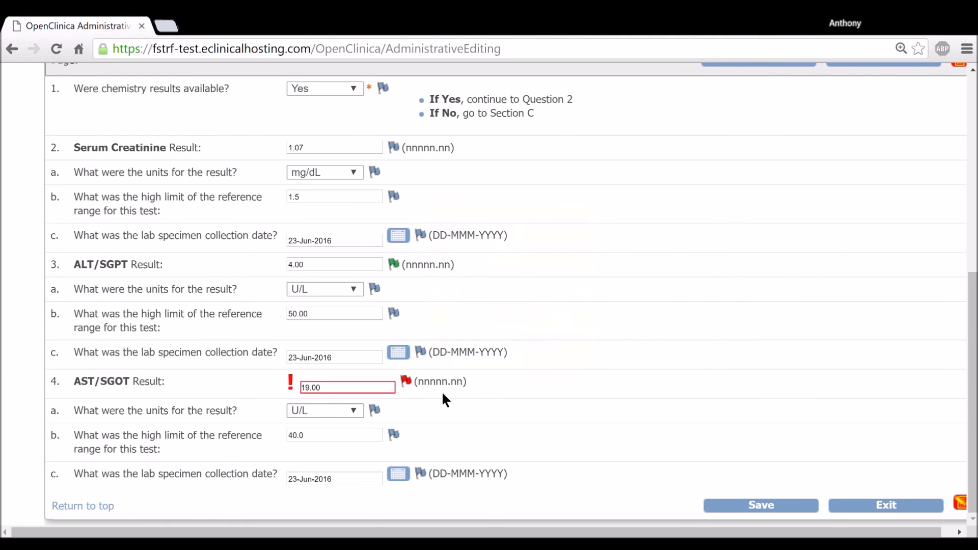
Step: Save the chemistry section with the corrected AST/SGOT result and exit the Routine Lab Results form
mouse_move(412, 391)
left_click(772, 509)
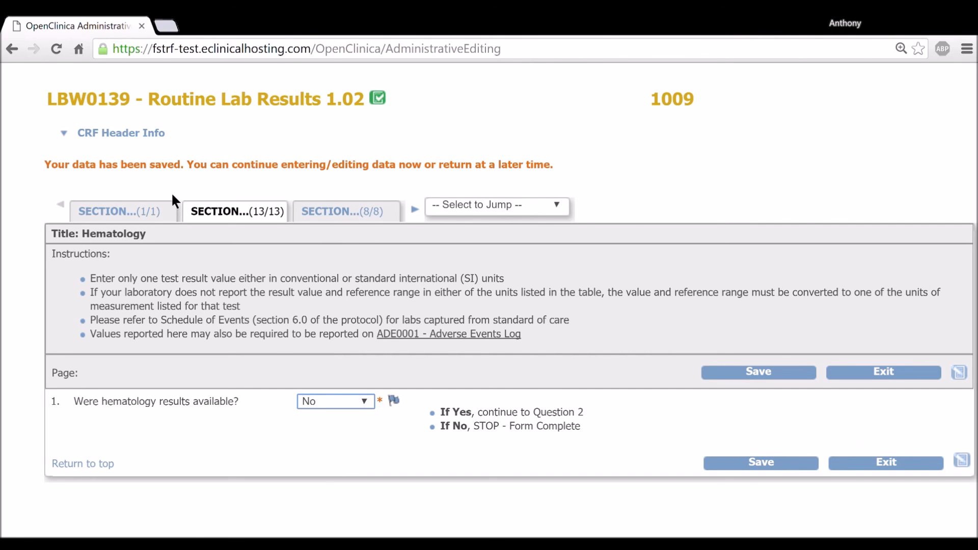
left_click(911, 374)
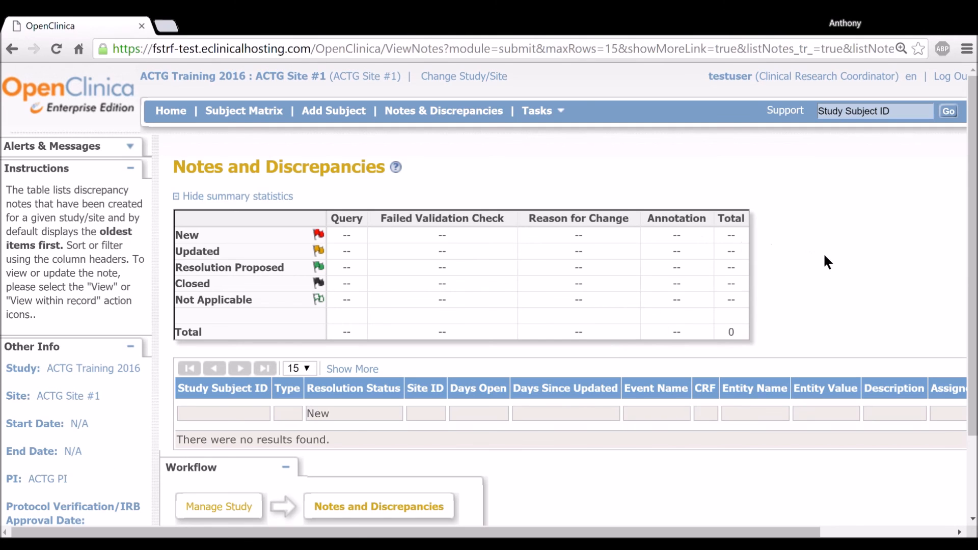
Step: Clear the Resolution Status filter on the Notes and Discrepancies list to show notes of every status
scroll(463, 286, "down", 2)
scroll(329, 131, "up", 2)
scroll(466, 257, "down", 2)
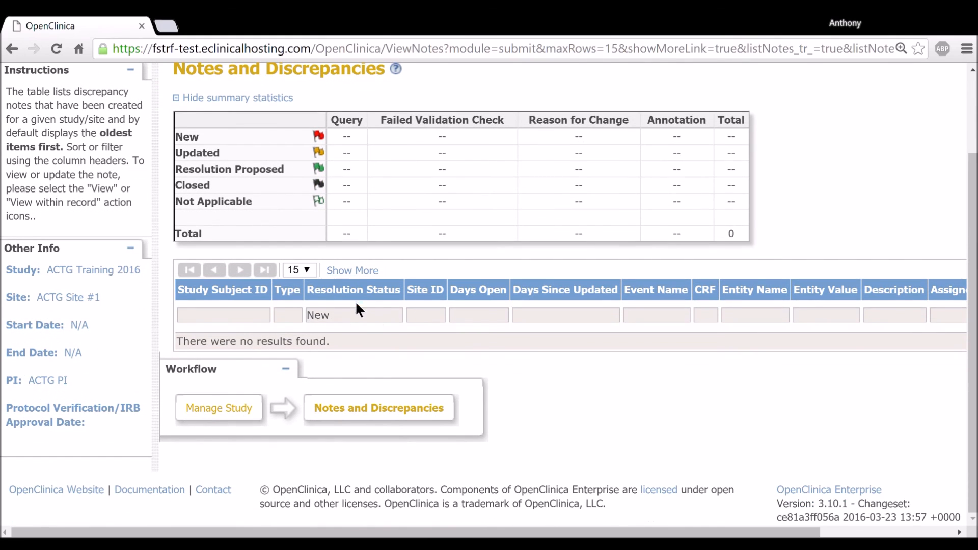
left_click(344, 320)
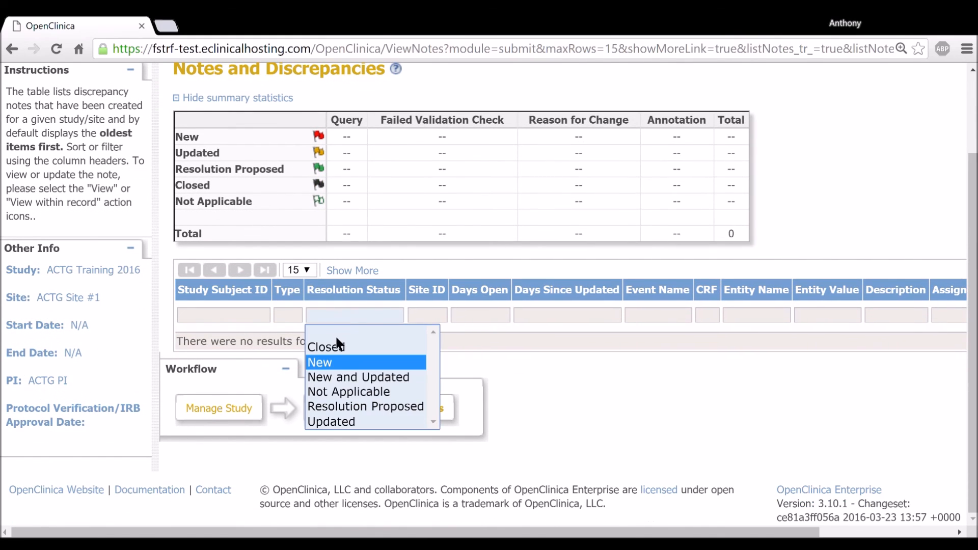
left_click(330, 332)
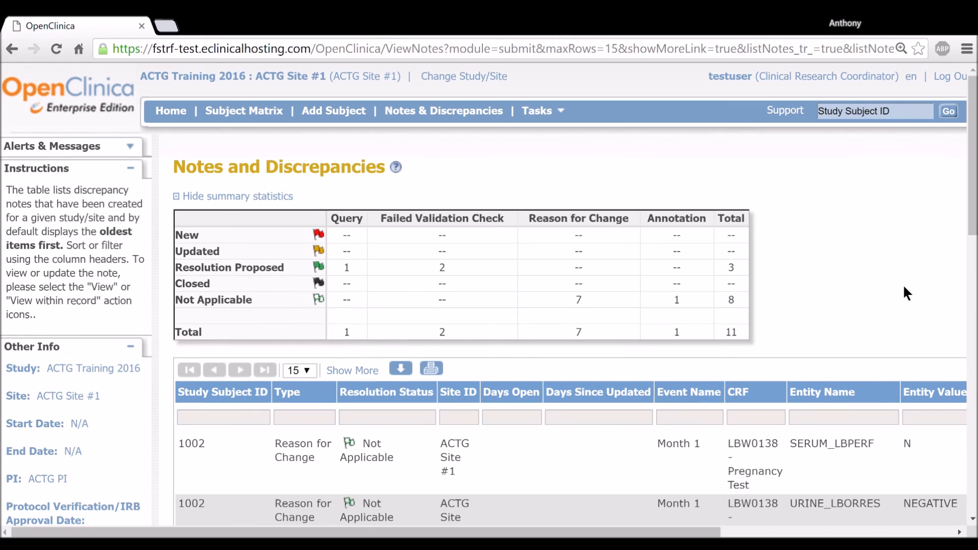
Step: Filter the discrepancy notes by the Resolution Proposed status and review their types, entity values, descriptions and assigned users
scroll(713, 301, "down", 3)
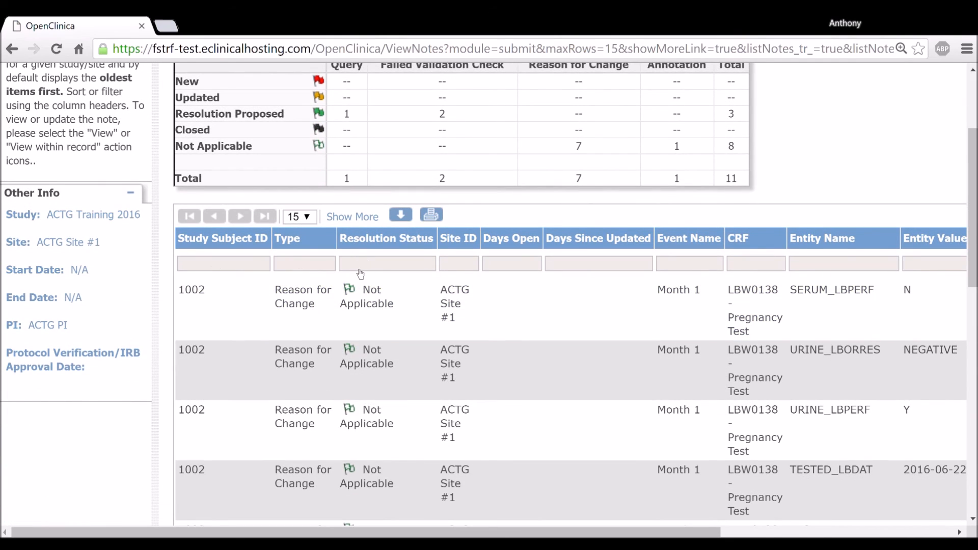
left_click(361, 269)
left_click(374, 355)
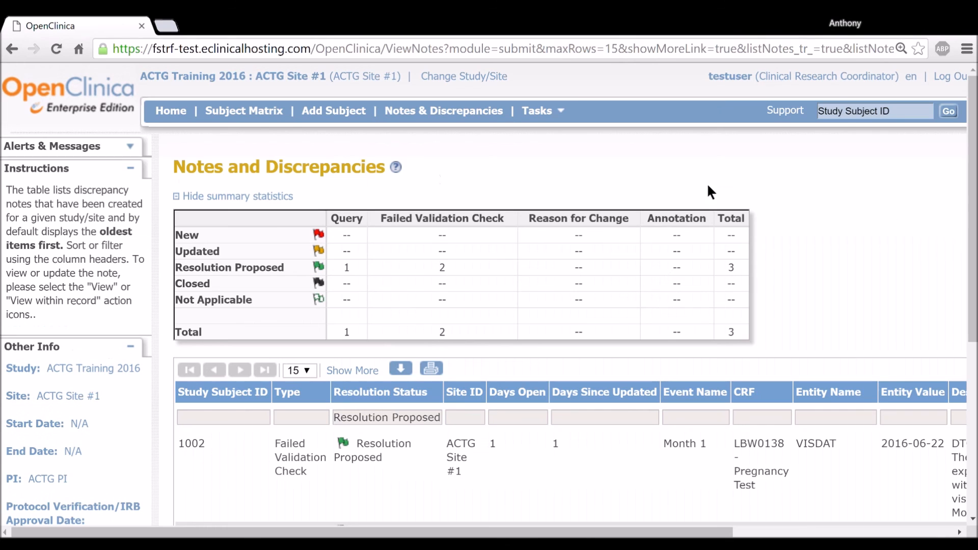
scroll(812, 285, "down", 6)
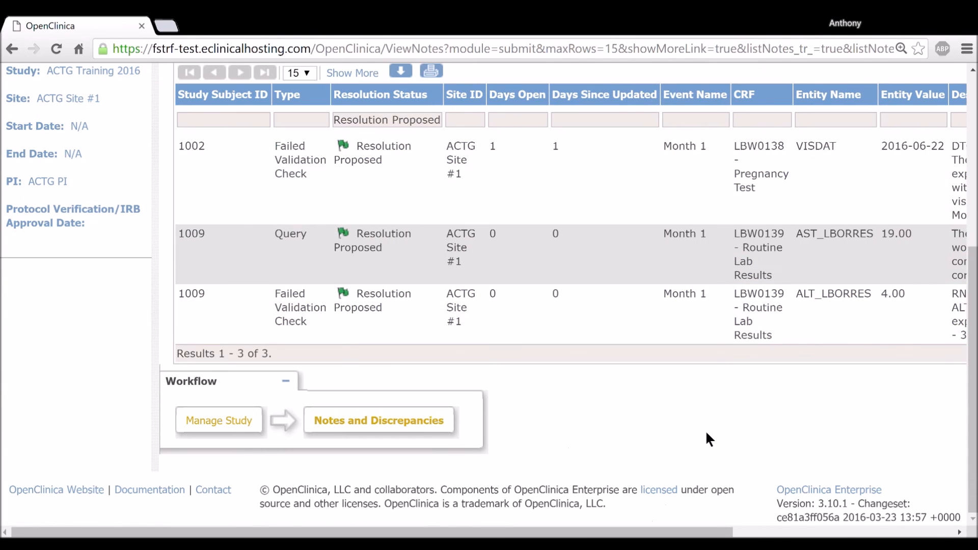
left_click_drag(579, 531, 762, 530)
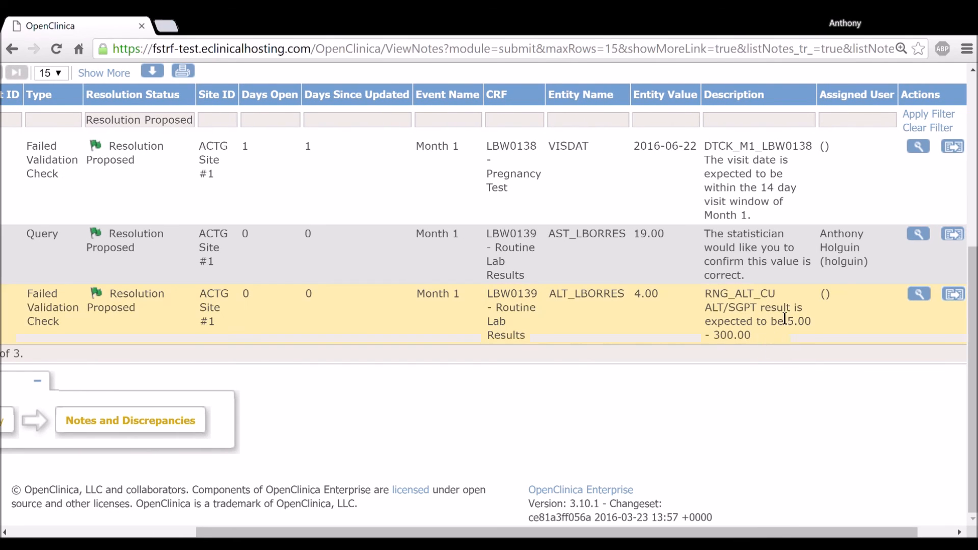
mouse_move(752, 276)
left_mouse_down()
mouse_move(706, 261)
mouse_move(748, 278)
left_mouse_up()
left_click(772, 356)
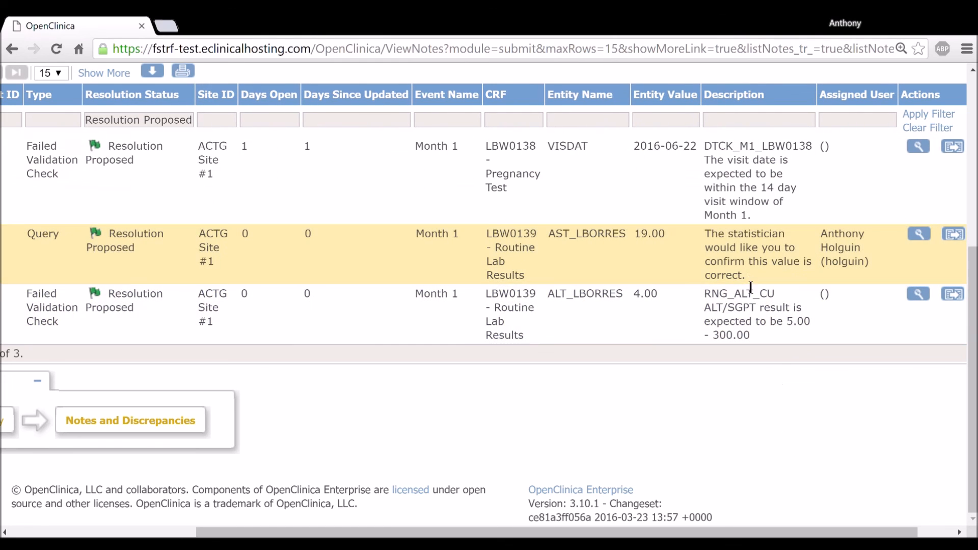
left_click_drag(711, 533, 563, 532)
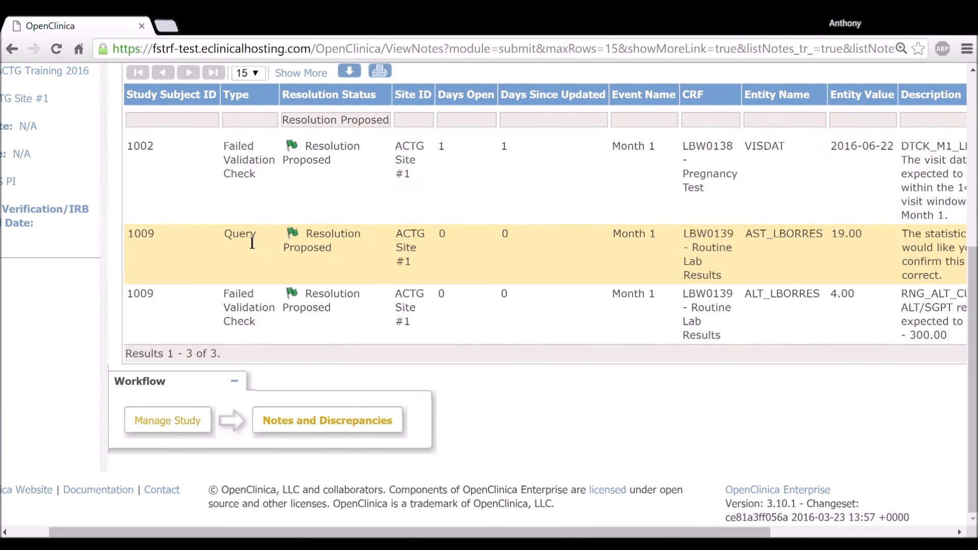
left_click_drag(737, 532, 780, 532)
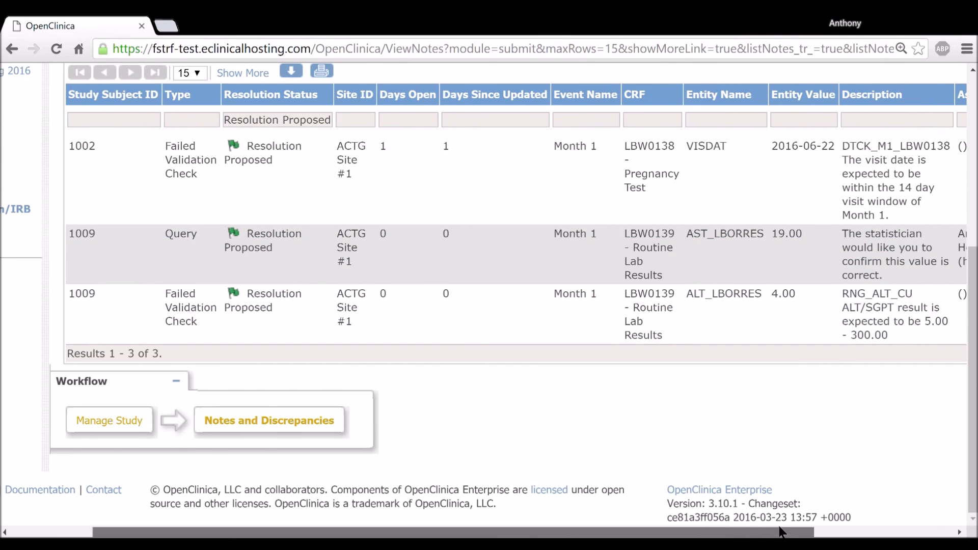
Step: Compare the Resolution Proposed row of the summary statistics with the listed notes and check who the AST_LBORRES query is assigned to
scroll(399, 257, "up", 5)
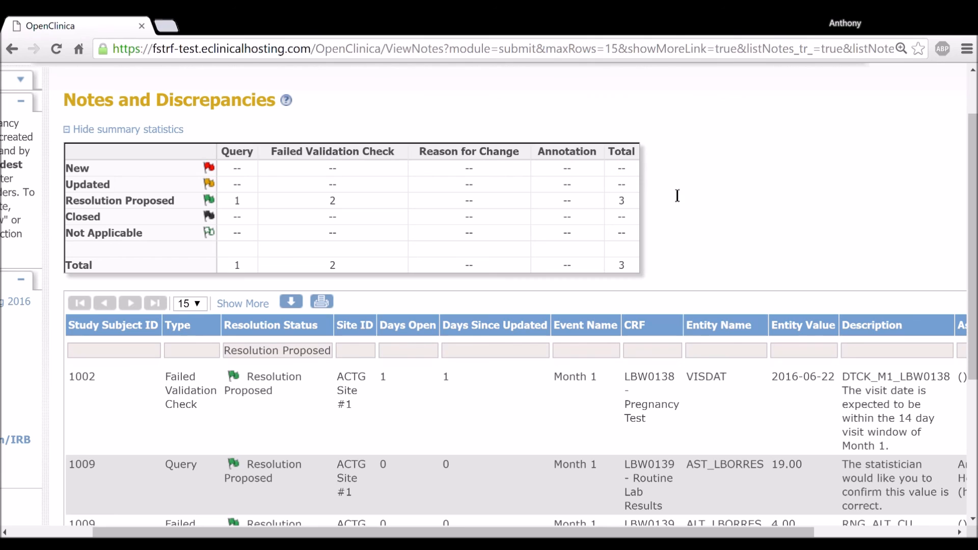
left_click_drag(234, 204, 640, 201)
left_click(654, 204)
scroll(647, 198, "down", 5)
scroll(687, 346, "up", 3)
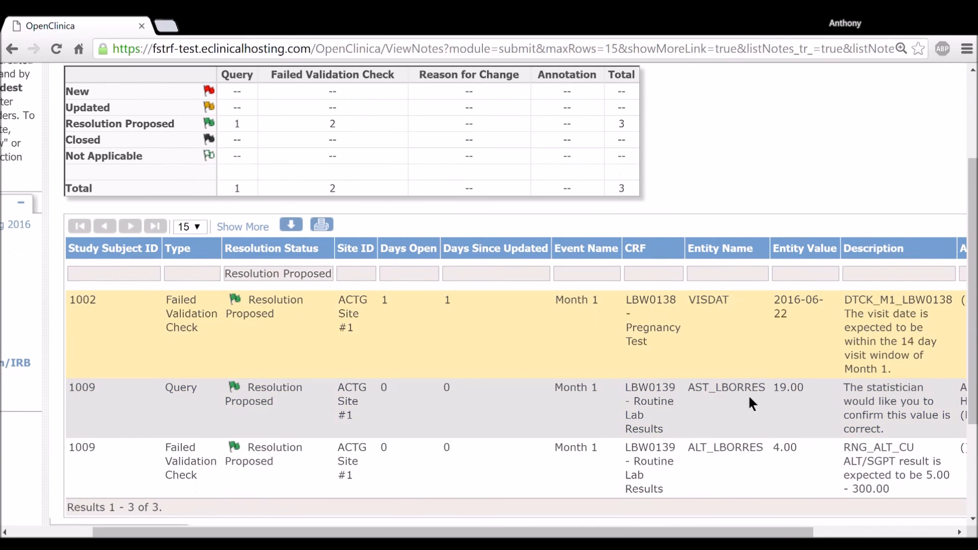
scroll(815, 443, "right", 5)
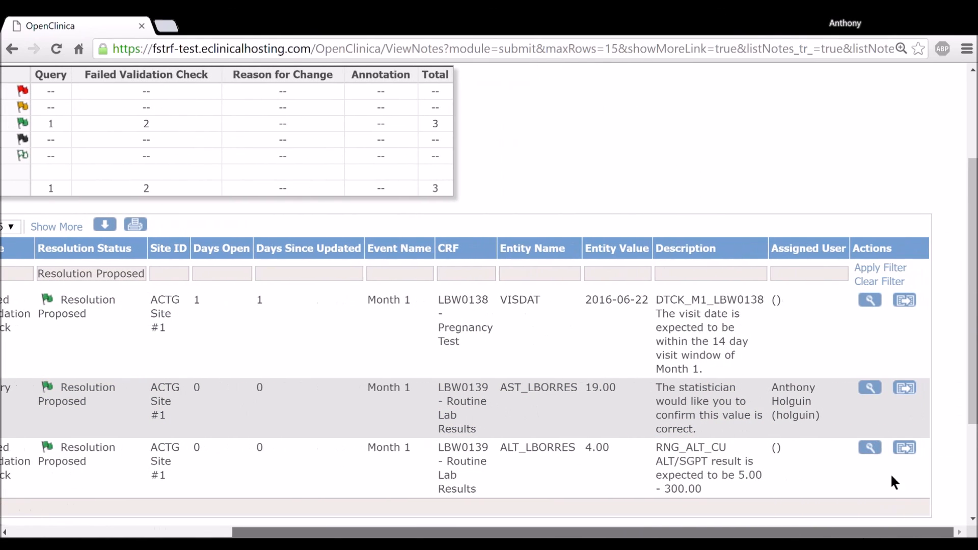
scroll(808, 319, "down", 1)
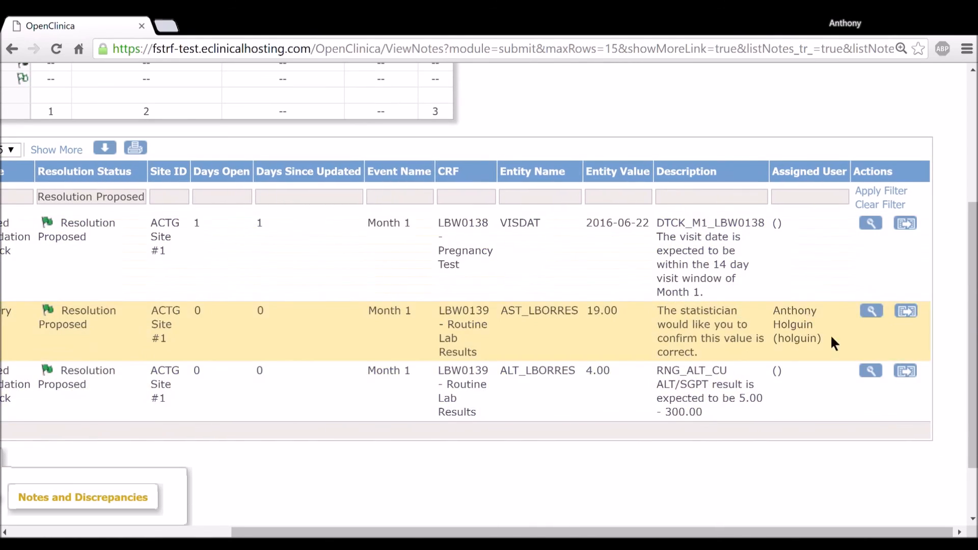
Step: Filter the discrepancy notes by the Not Applicable status and look through the listed notes
left_click_drag(623, 532, 516, 532)
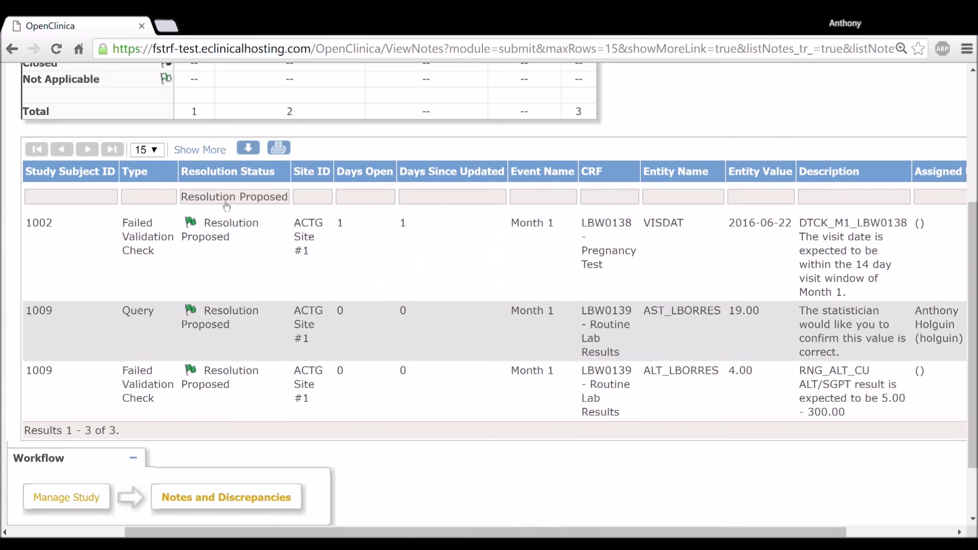
left_click(227, 199)
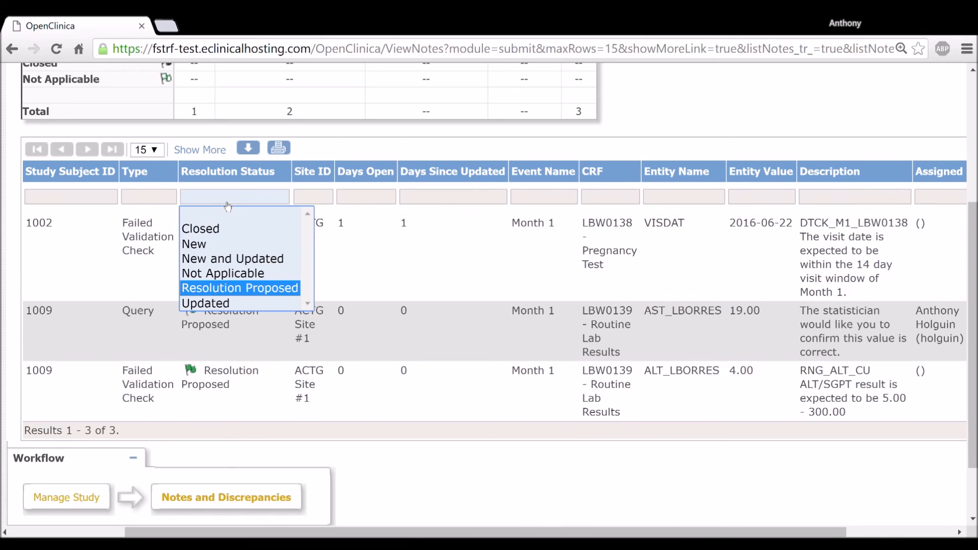
left_click(224, 273)
scroll(517, 362, "down", 5)
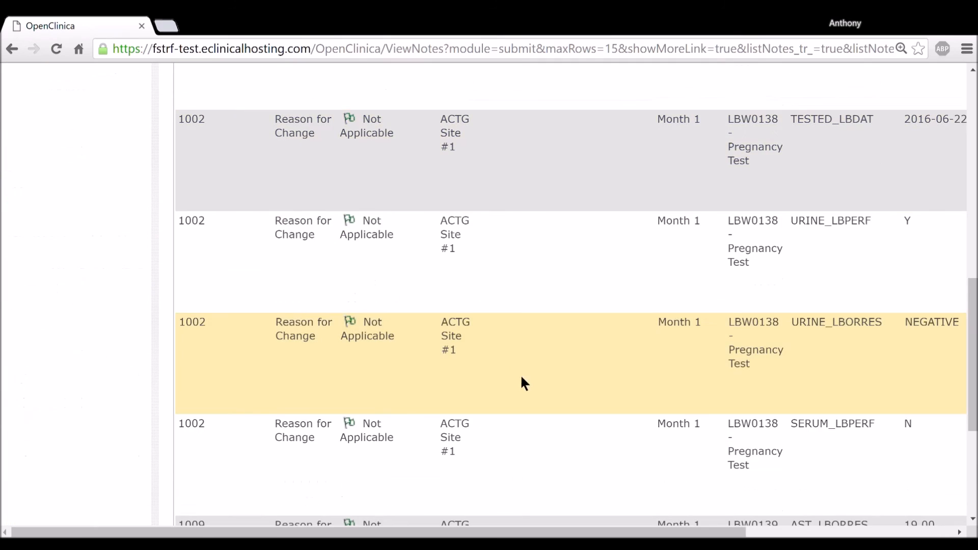
scroll(530, 371, "up", 5)
scroll(525, 359, "down", 1)
scroll(509, 359, "down", 5)
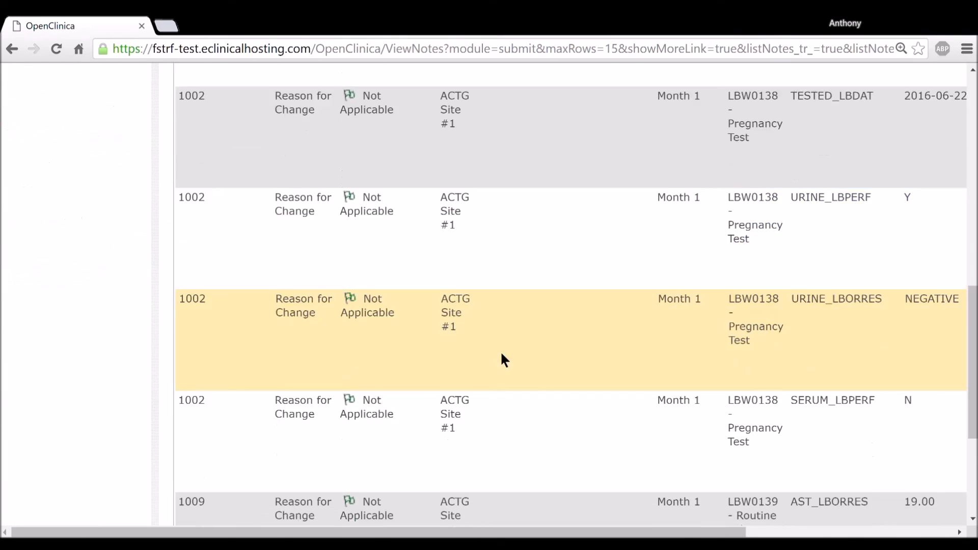
scroll(264, 255, "up", 10)
Step: Narrow the Not Applicable notes to study subject ID 1009
left_click(224, 265)
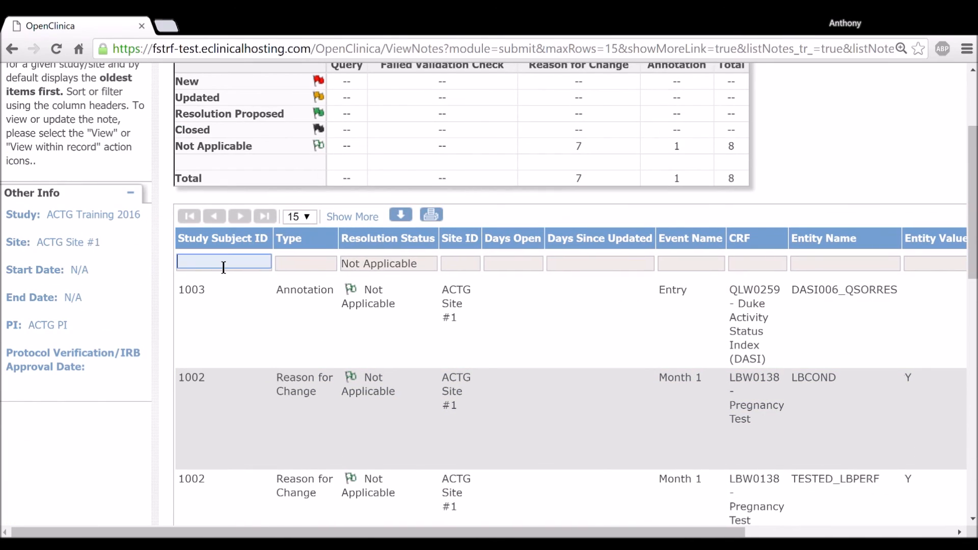
type("1009")
key("Return")
scroll(222, 269, "down", 3)
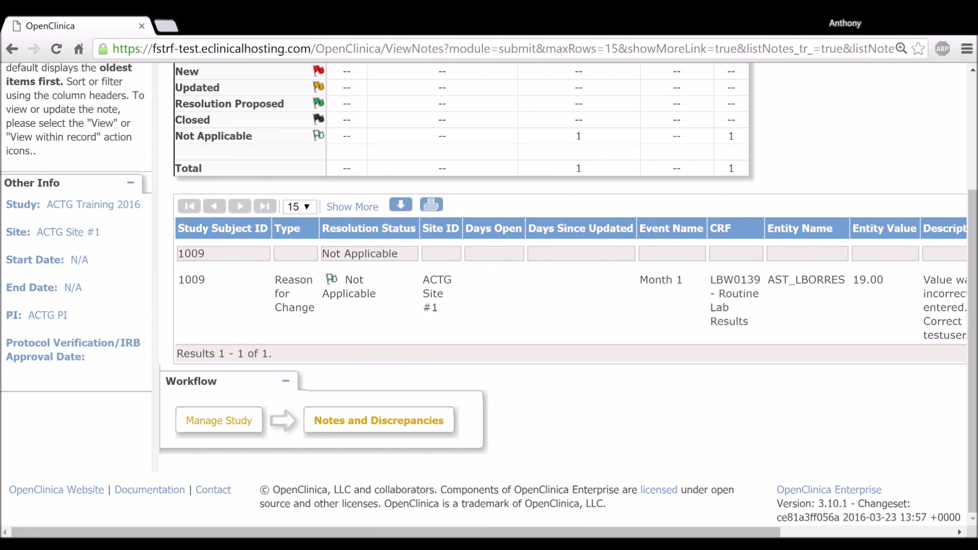
Step: Read the description and assigned user of the AST_LBORRES Reason for Change note
left_click_drag(628, 534, 801, 533)
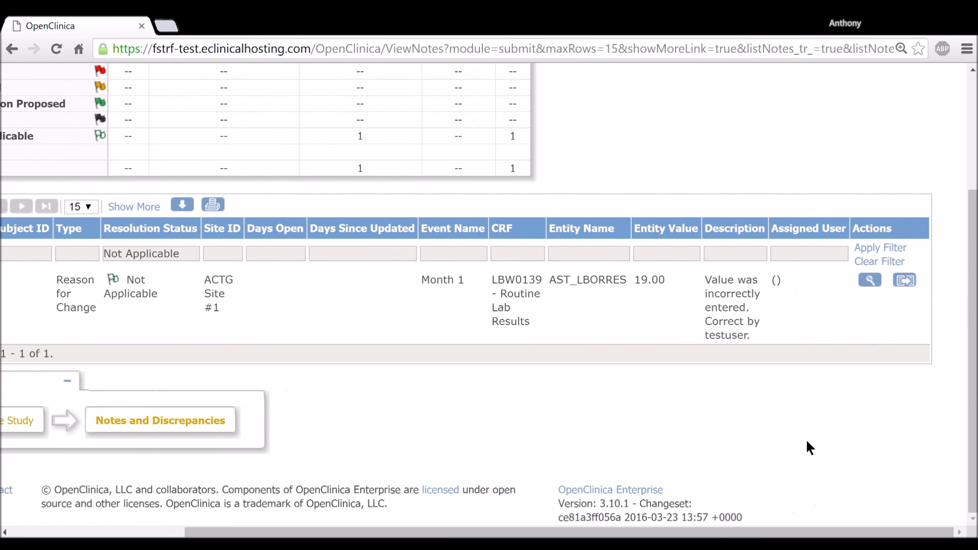
left_click_drag(766, 335, 705, 280)
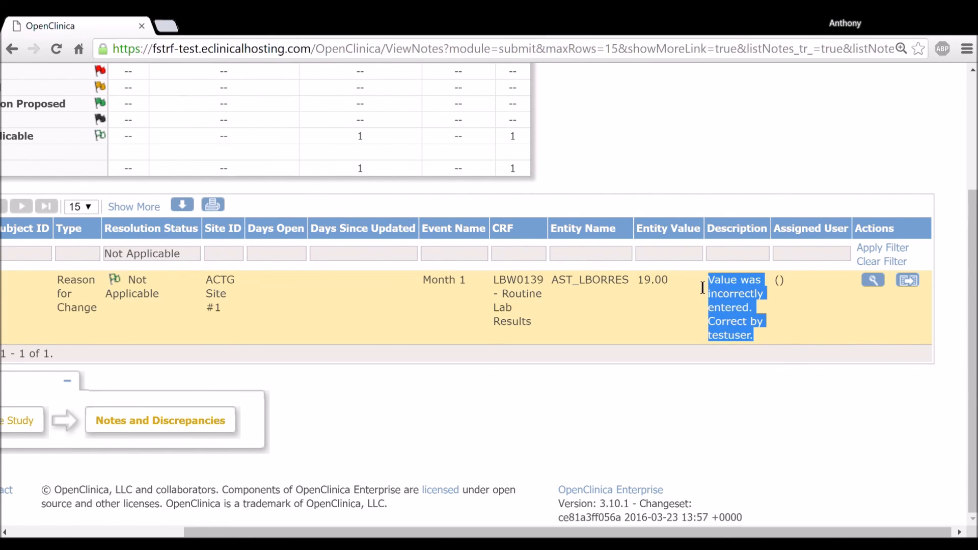
left_click(770, 362)
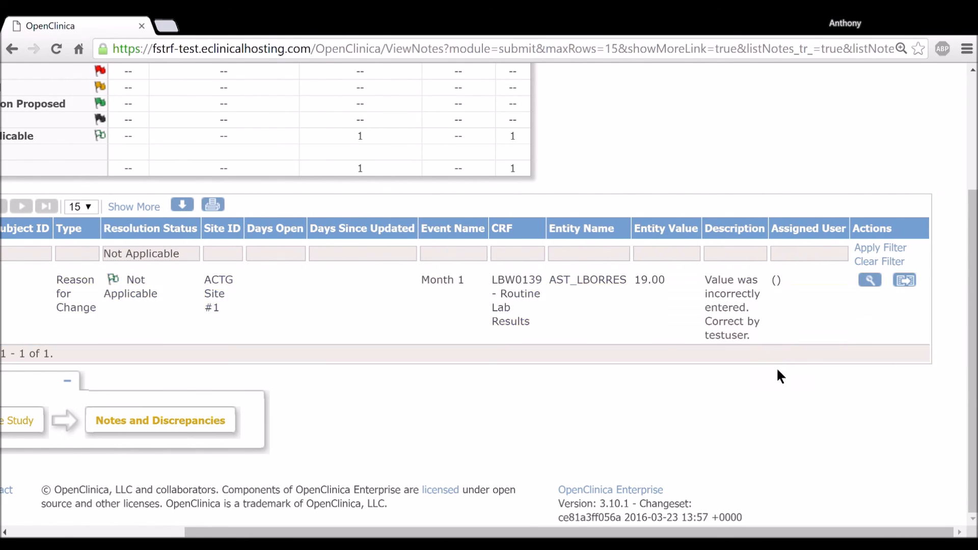
Step: Remove the Not Applicable status filter while keeping subject 1009, and review all of that subject's notes and summary statistics
left_click_drag(384, 531, 264, 532)
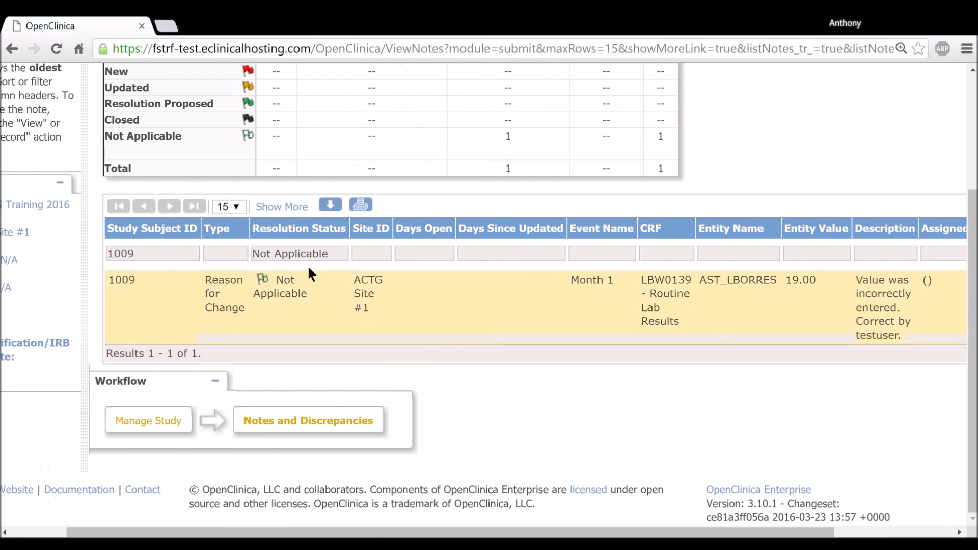
left_click(293, 254)
left_click(285, 273)
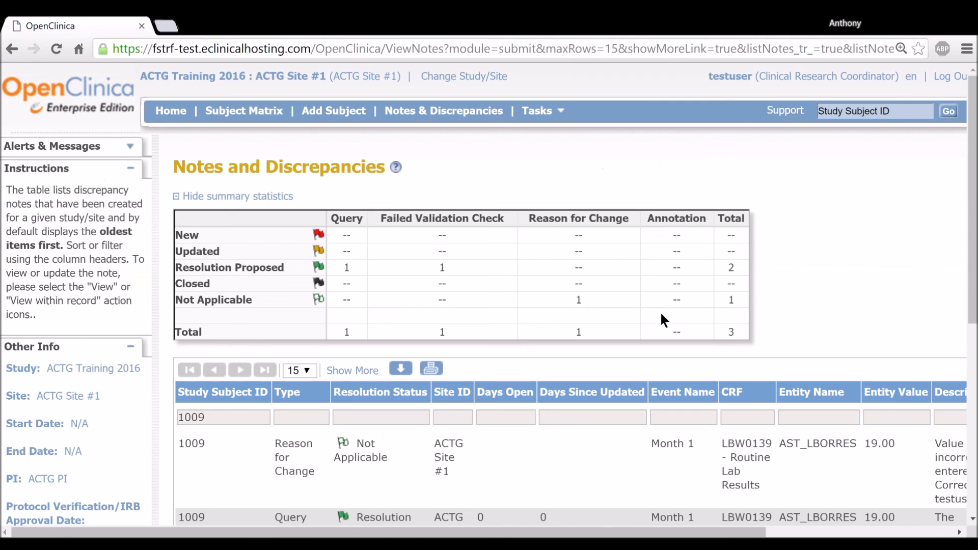
scroll(897, 289, "down", 5)
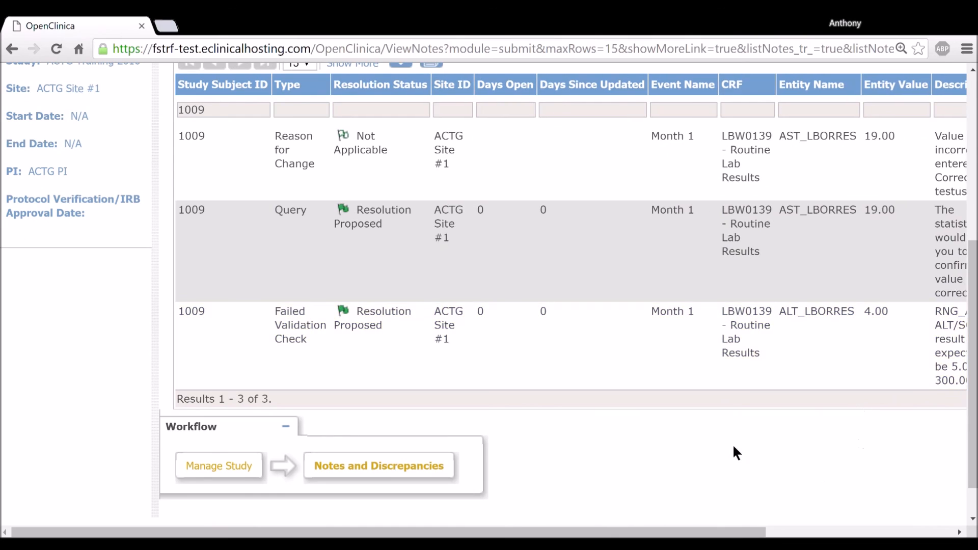
scroll(611, 408, "up", 5)
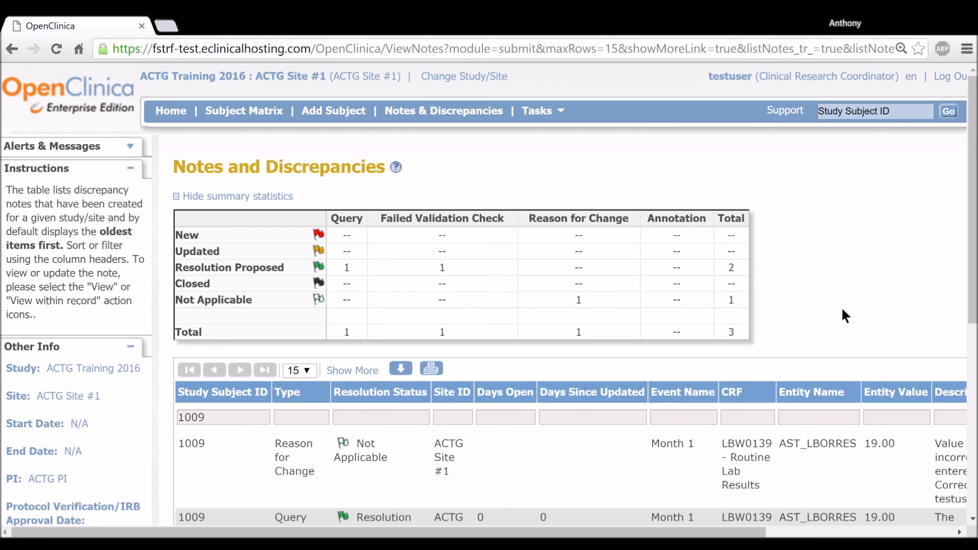
scroll(842, 310, "down", 5)
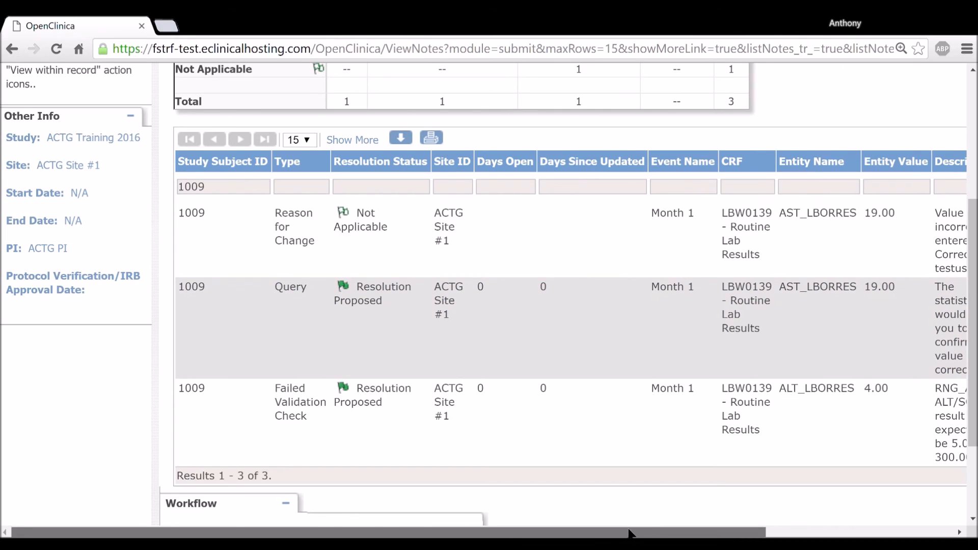
scroll(716, 517, "right", 3)
scroll(728, 515, "right", 2)
scroll(664, 497, "up", 5)
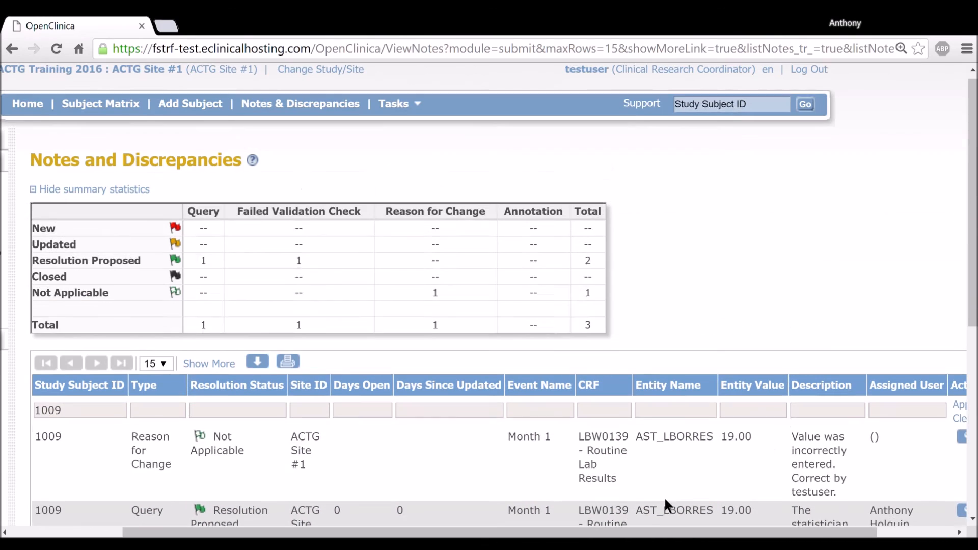